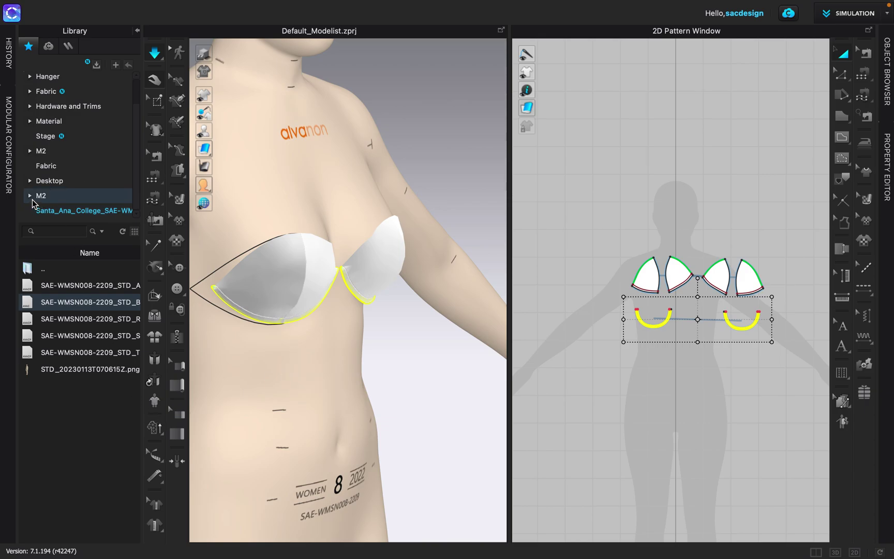
Step: Show the contents of the M2 folder in the library
click(30, 198)
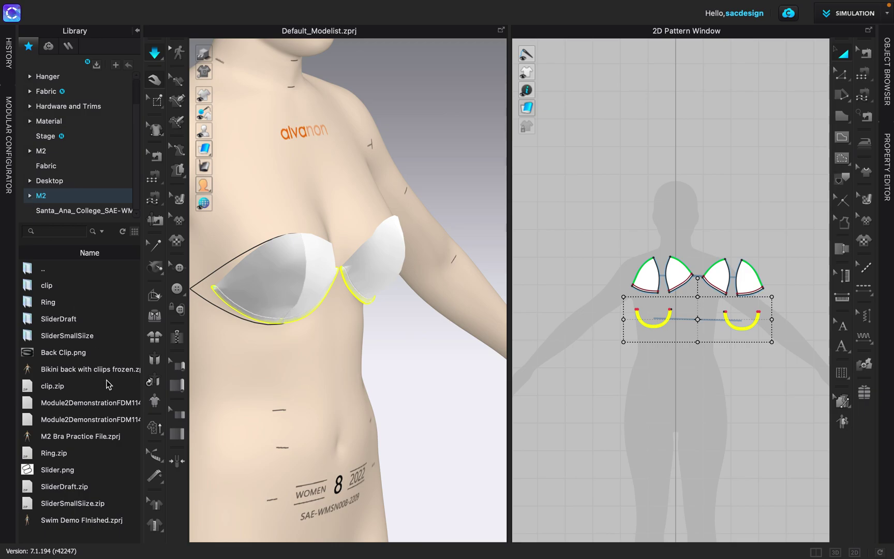
click(82, 521)
double_click(81, 521)
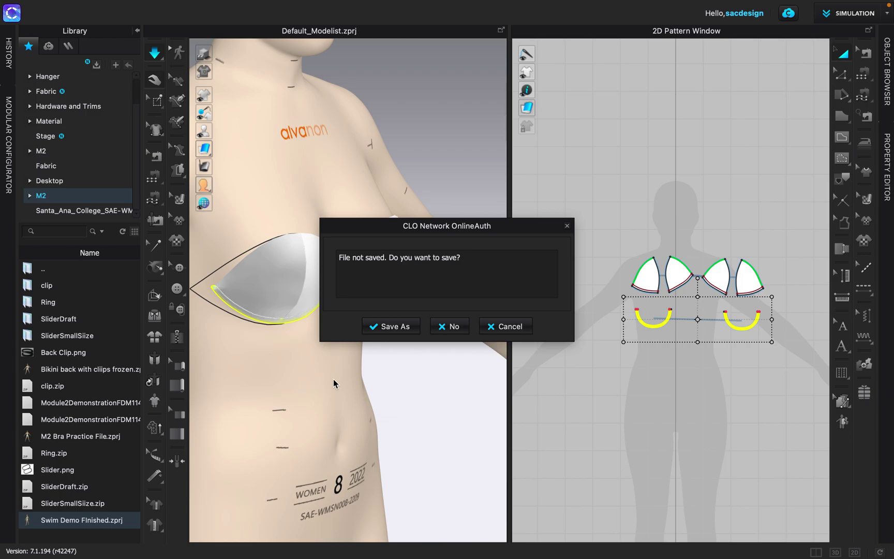
click(503, 328)
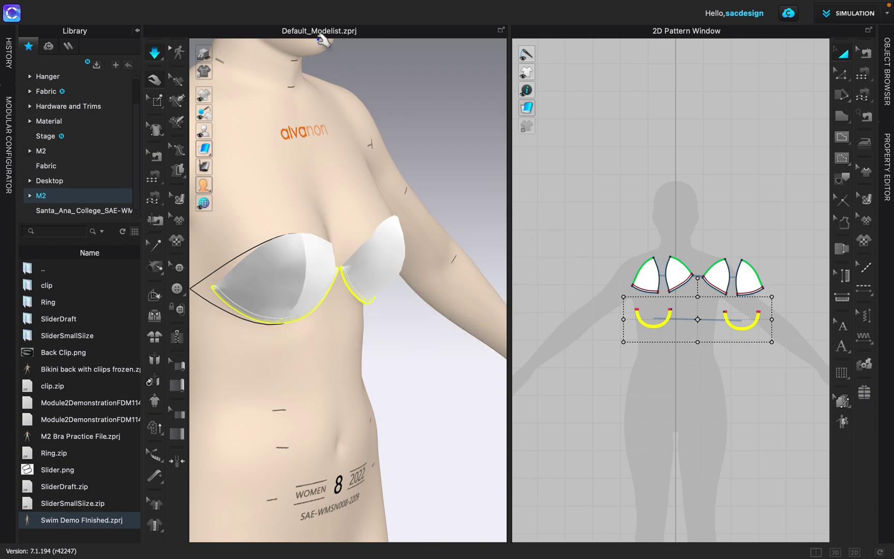
Step: Save the current project as BraCupsUnderwire within the 114C folder
click(161, 7)
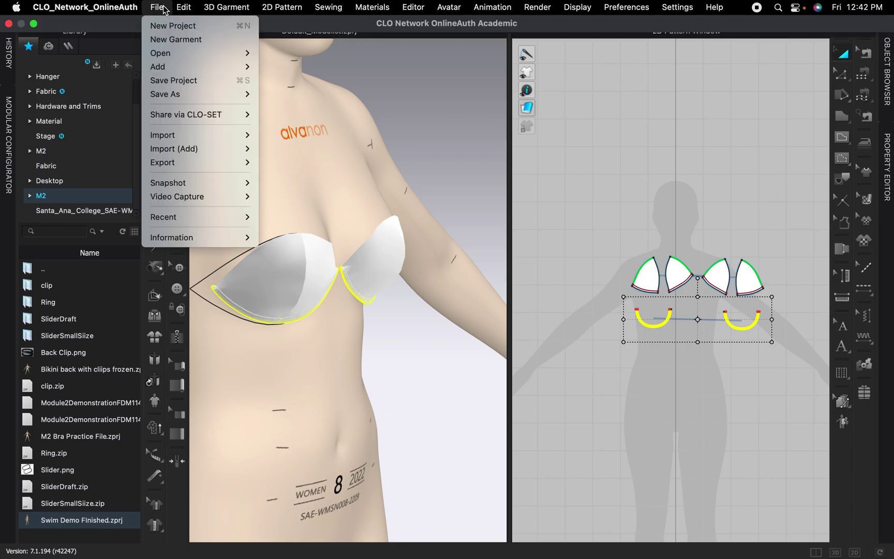
click(183, 85)
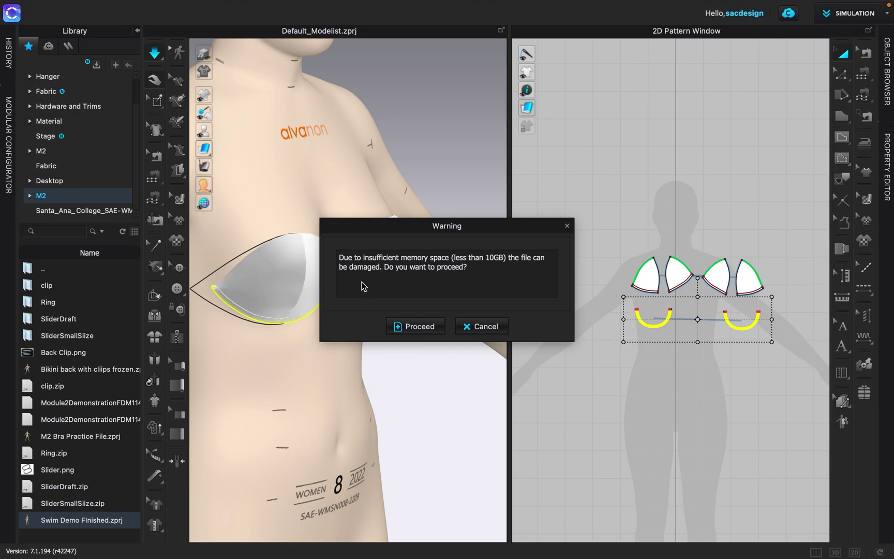
click(436, 330)
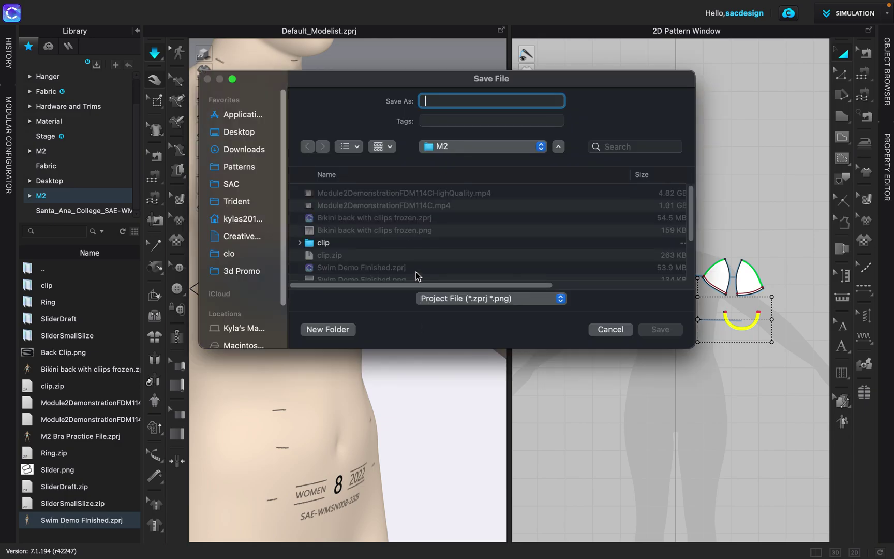
text(BraCupsUnderwire)
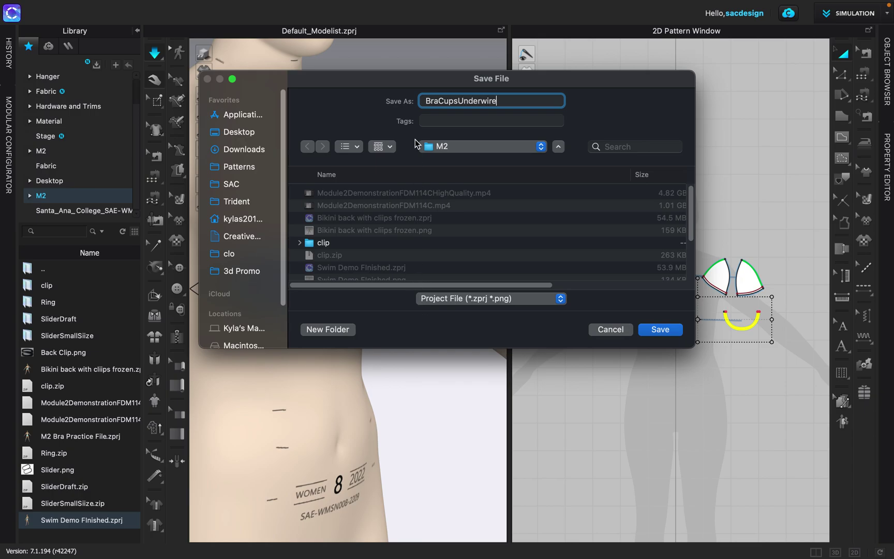
click(437, 147)
click(438, 163)
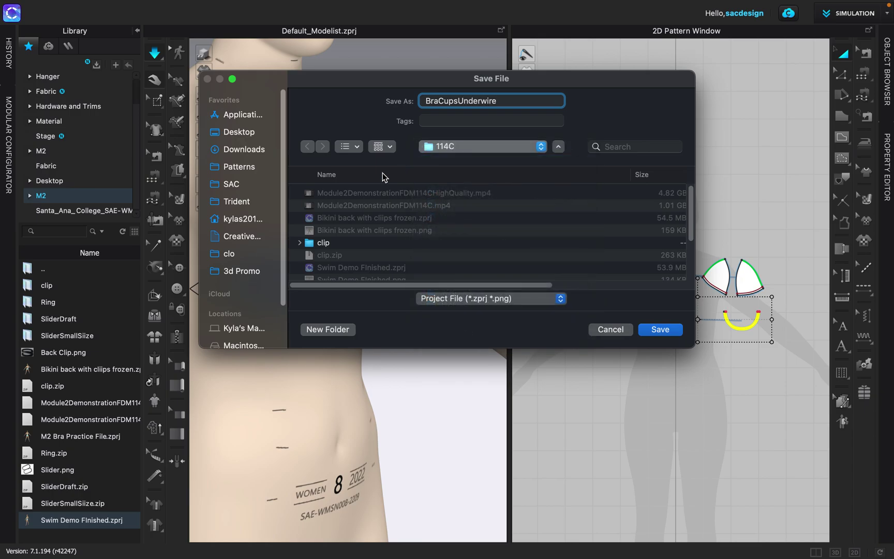
double_click(317, 205)
click(664, 334)
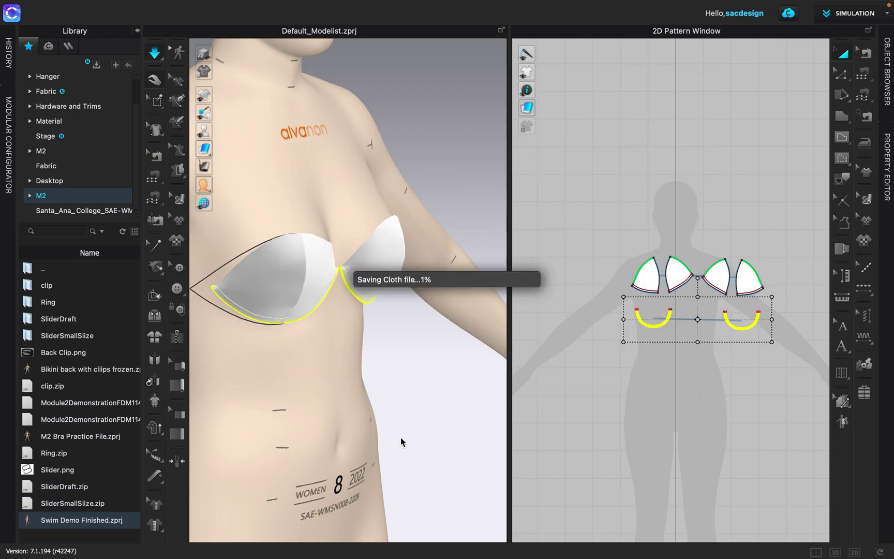
Step: Add Swim Demo FInished.zprj from the library to the workspace as a garment only, translated -1.0 m in X
right_click(69, 522)
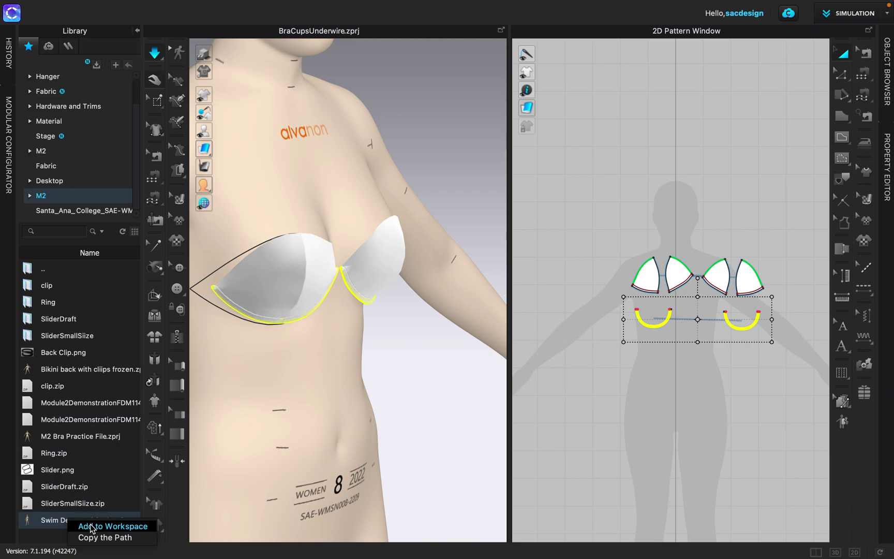
click(91, 526)
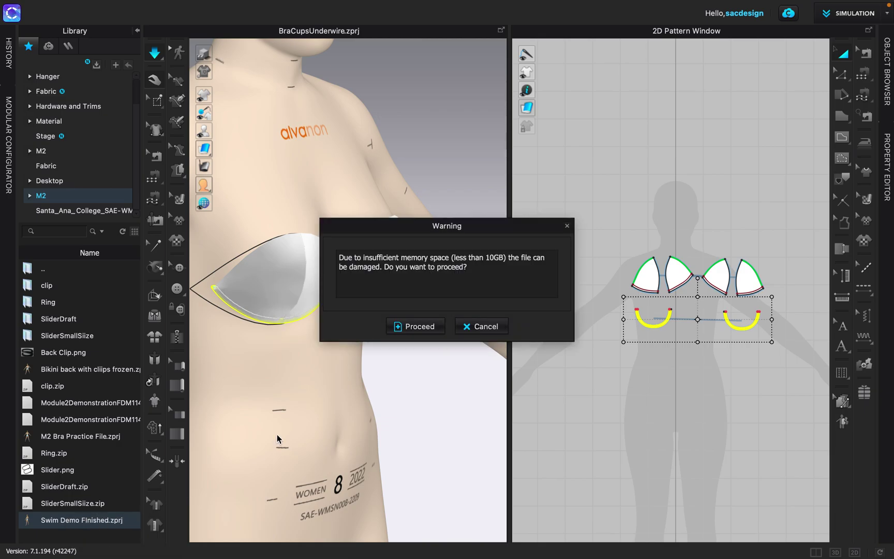
click(422, 329)
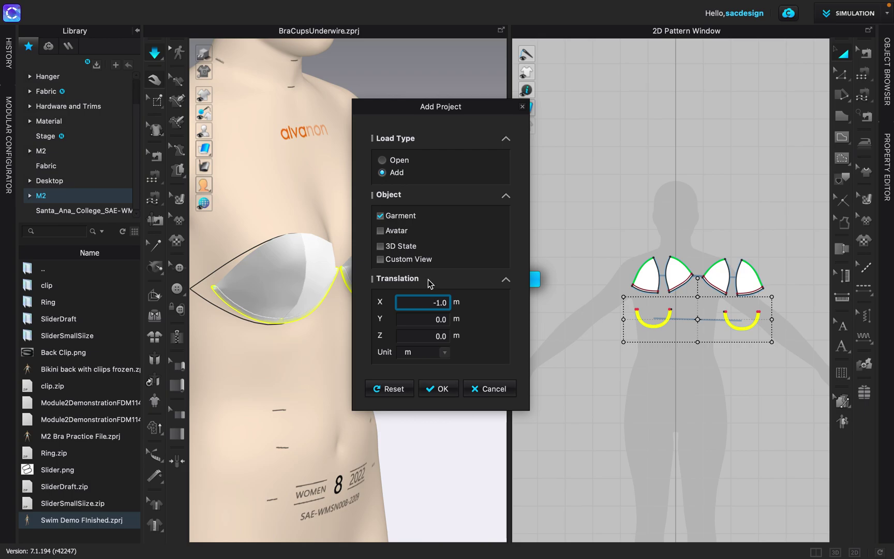
click(442, 390)
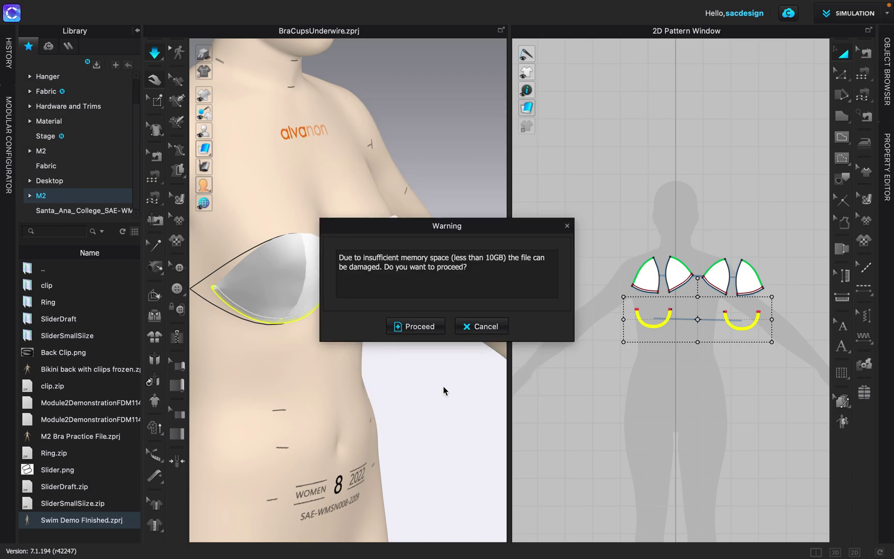
click(429, 326)
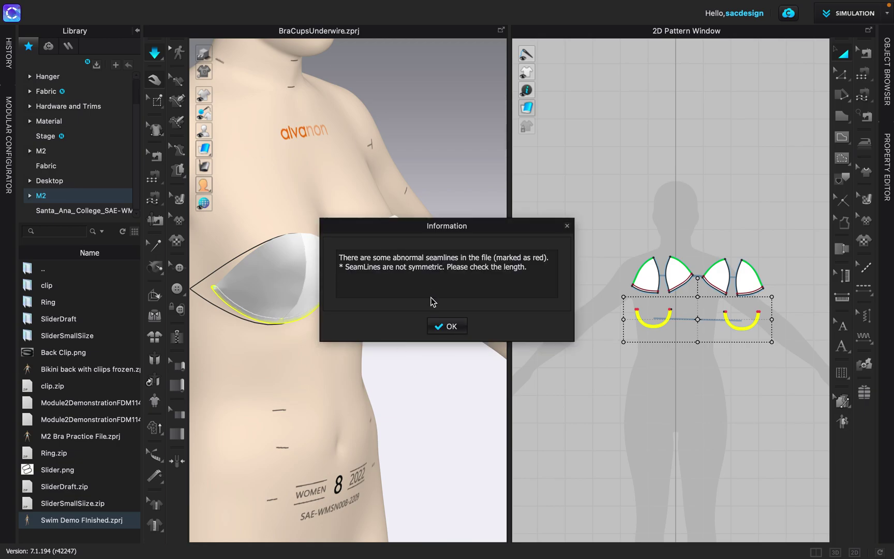
click(450, 326)
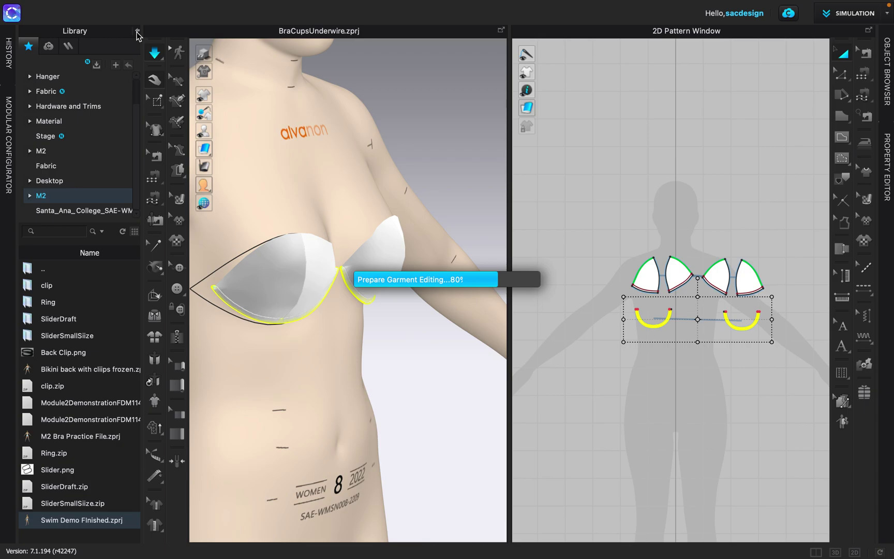
Step: Collapse the library and bring the imported bra and brief beside the avatar into 3D view
click(137, 31)
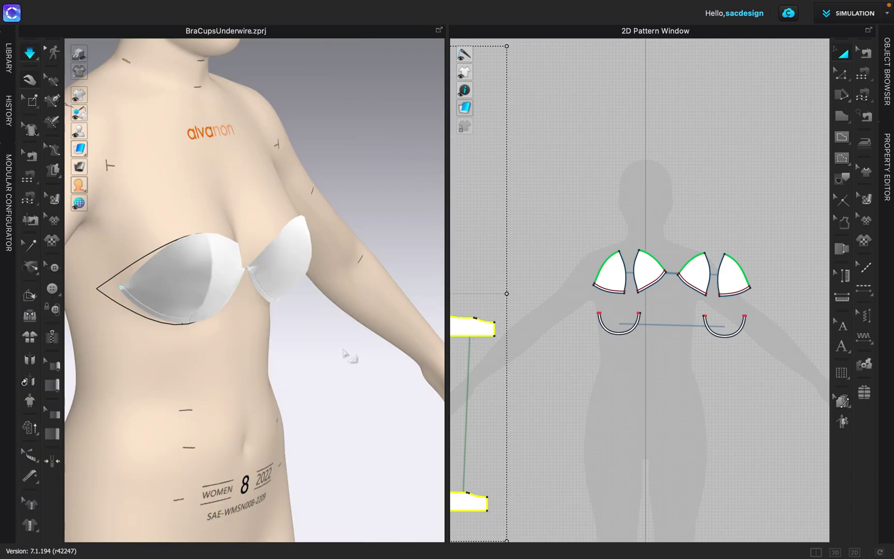
scroll(343, 356, down, 10)
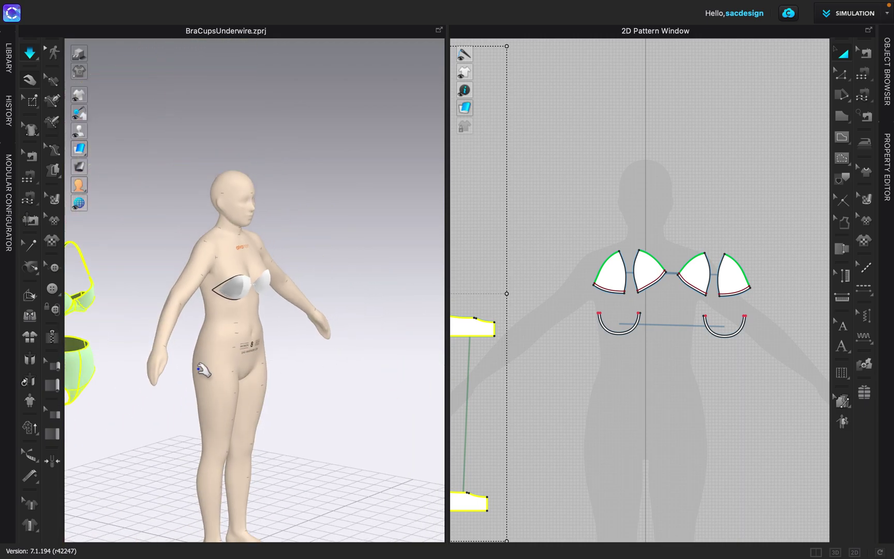
middle_drag(140, 373, 273, 343)
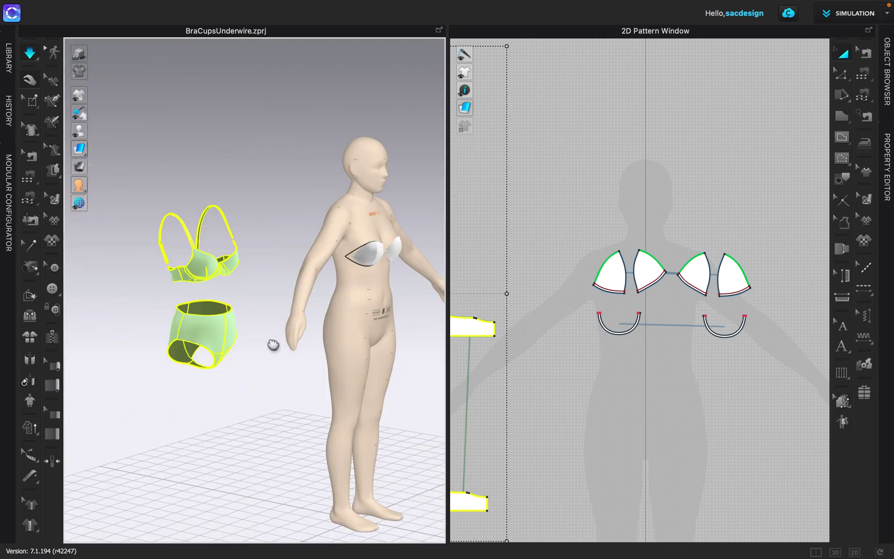
scroll(223, 293, up, 2)
scroll(223, 294, up, 2)
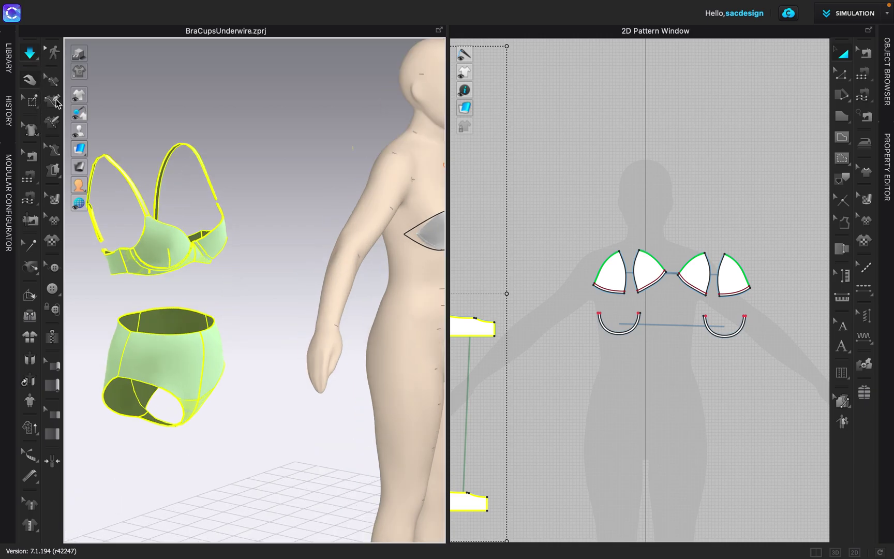
Step: Select the imported bra's front and back band pieces and move their 2D patterns onto the avatar silhouette below the cups
click(29, 82)
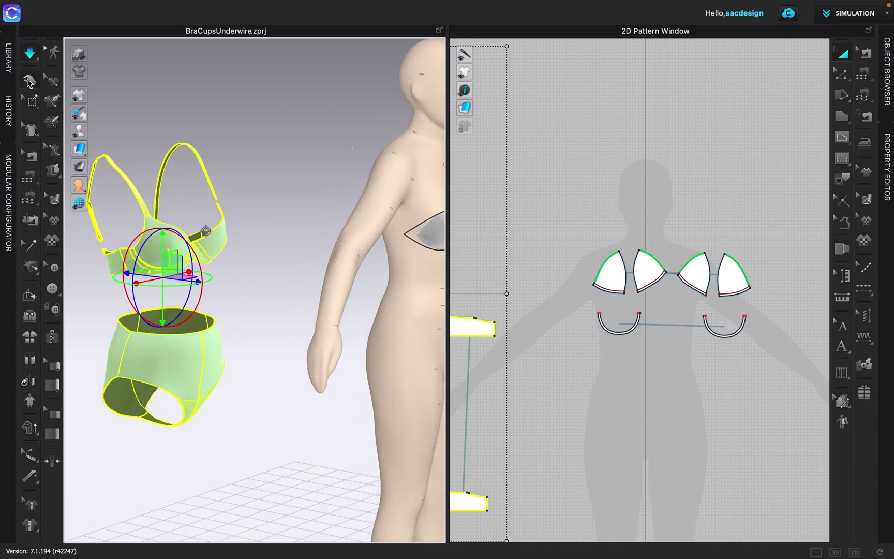
click(269, 256)
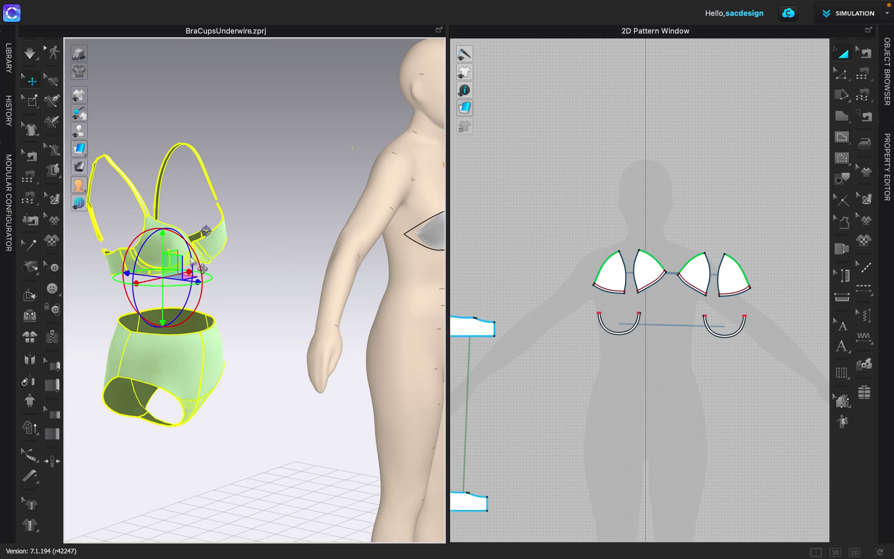
click(197, 257)
right_drag(126, 298, 177, 299)
shift+click(159, 268)
shift+click(81, 274)
scroll(527, 342, down, 5)
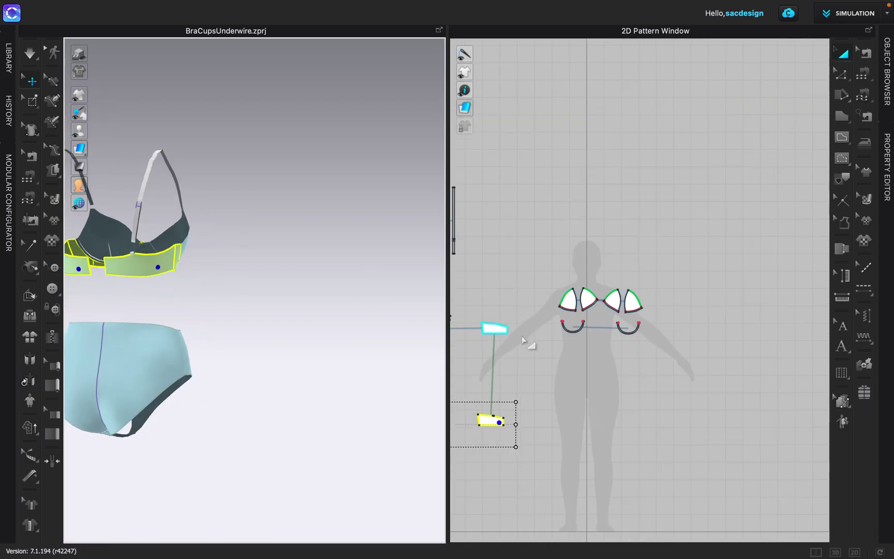
right_drag(527, 353, 593, 329)
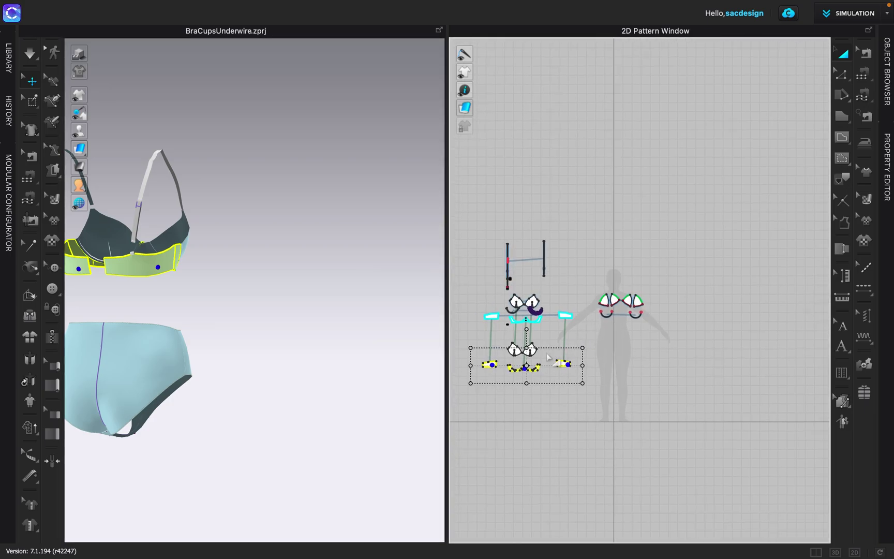
drag(533, 366, 631, 329)
Step: Delete the other imported bra pieces from the pattern layout and unfreeze the band pieces
drag(476, 211, 576, 396)
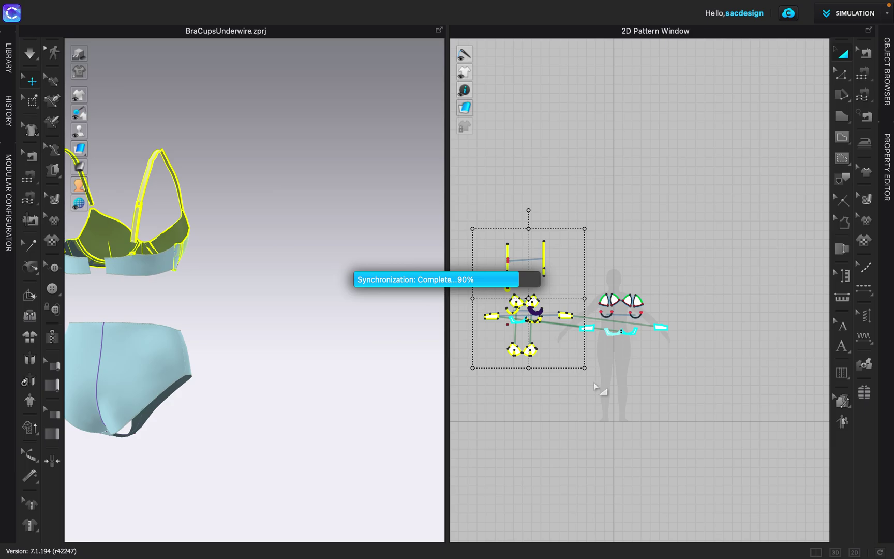
drag(552, 357, 693, 321)
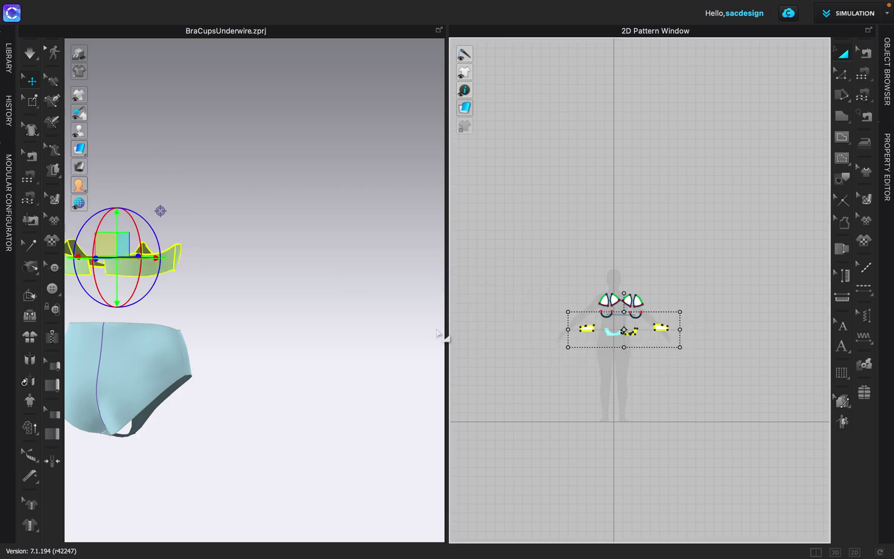
right_click(151, 267)
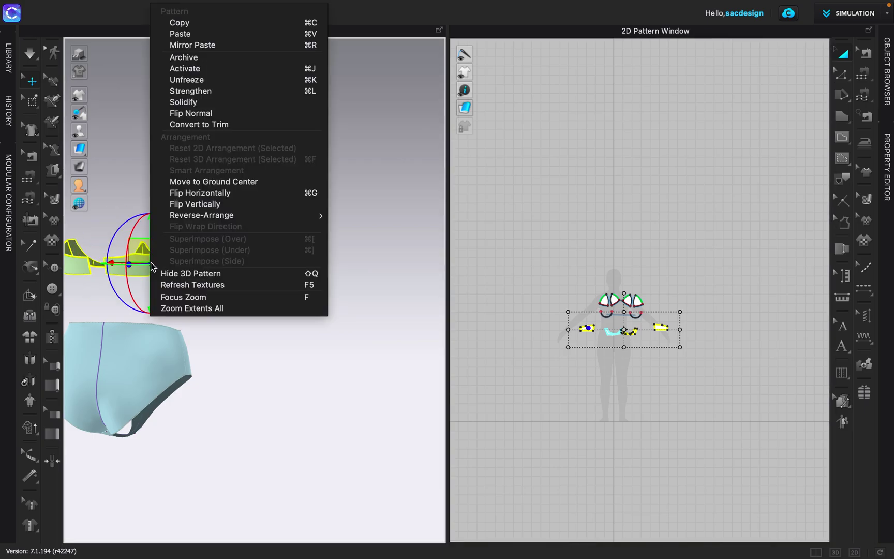
click(187, 81)
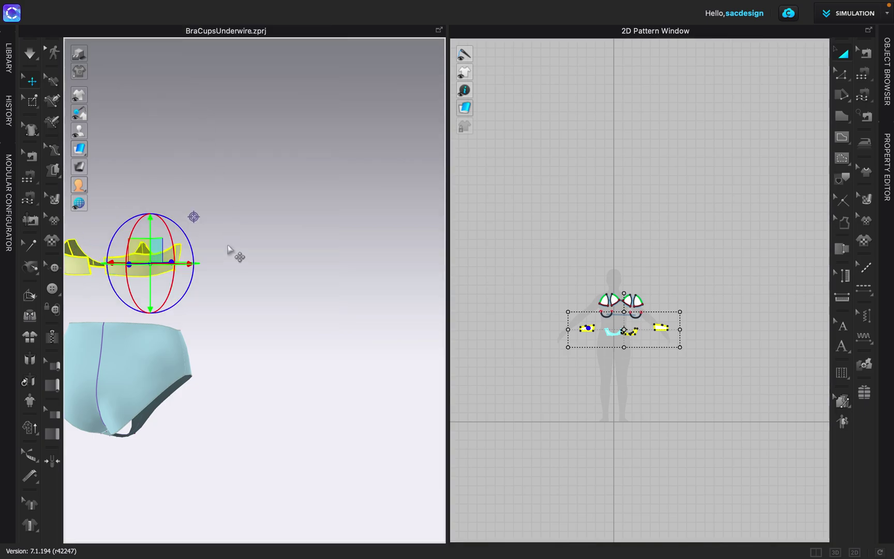
Step: Move the bra band in 3D from beside the avatar to its chest and shift it forward around the torso
right_drag(303, 339, 237, 349)
drag(207, 272, 388, 271)
middle_drag(387, 271, 197, 231)
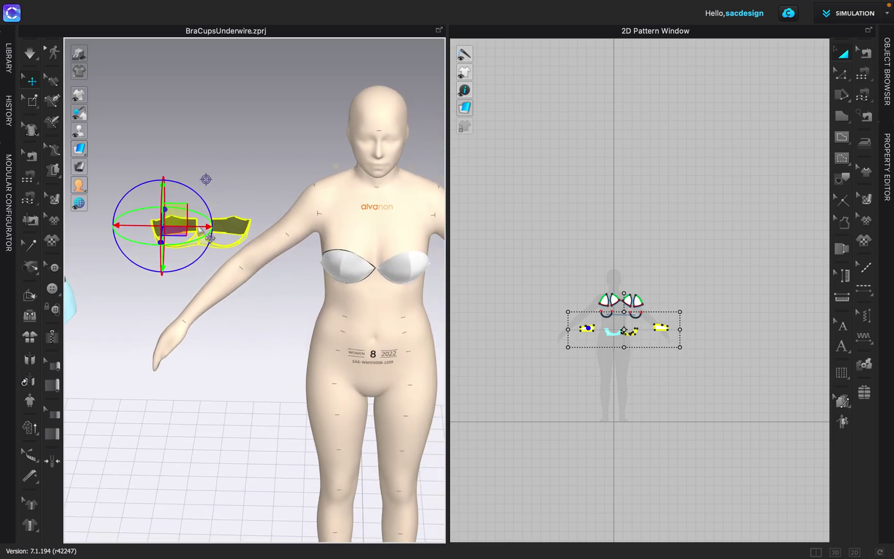
drag(197, 230, 376, 252)
mouse_move(379, 410)
right_down()
mouse_move(415, 410)
mouse_move(394, 404)
right_up()
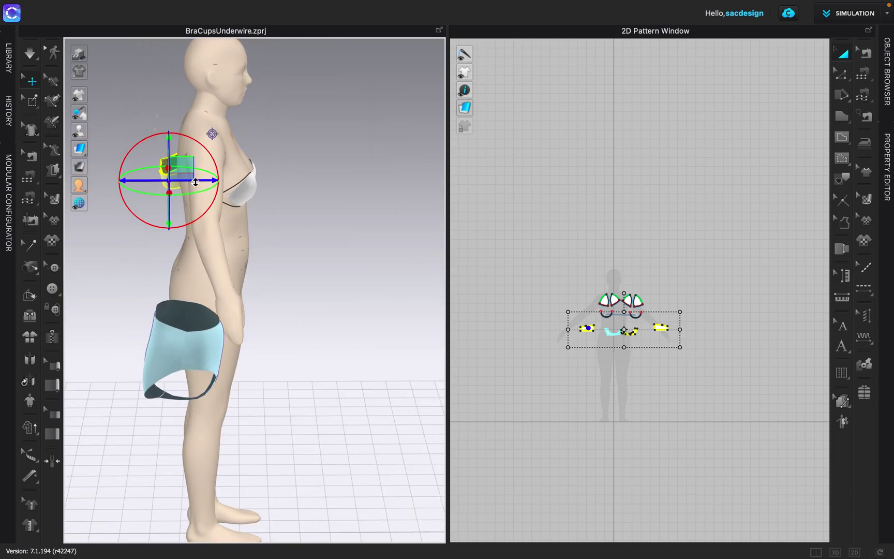
drag(196, 182, 233, 182)
Step: Centre the band sideways on the avatar and lower it to sit directly beneath the bra cups
key(2)
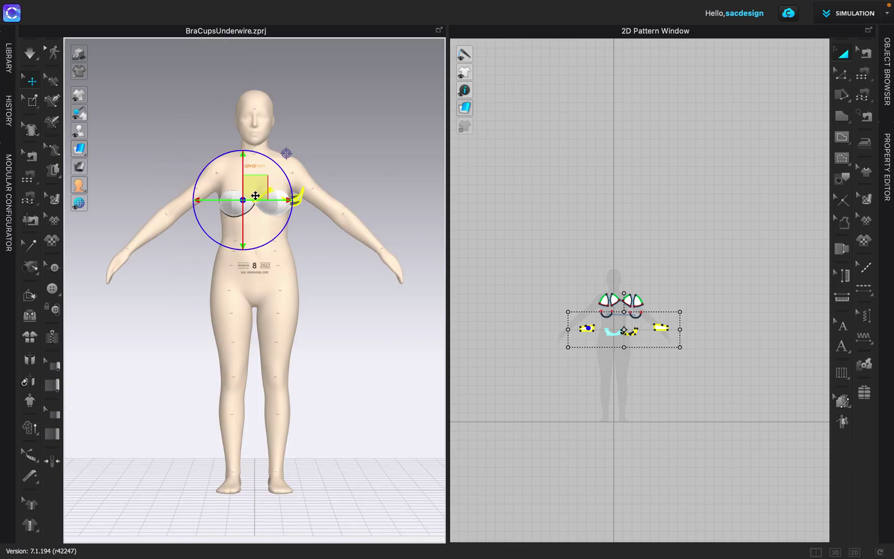
right_drag(284, 211, 269, 224)
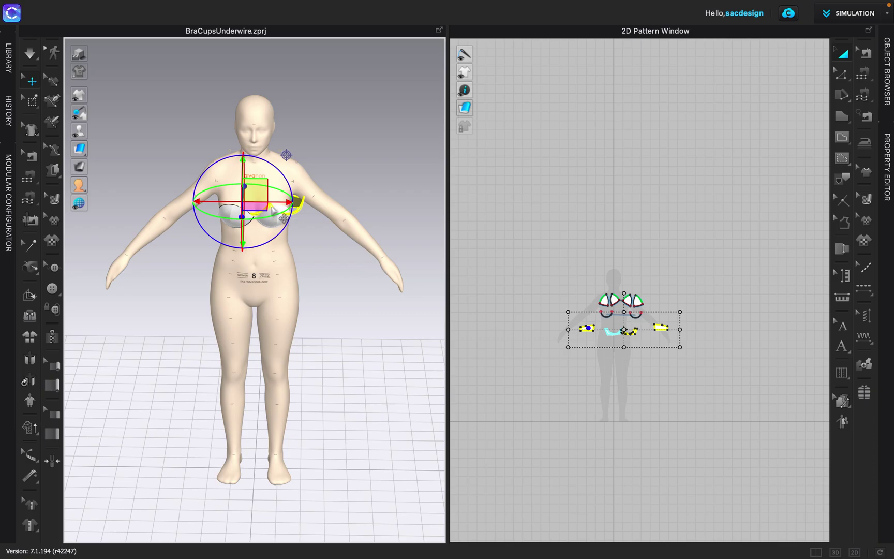
drag(268, 202, 261, 200)
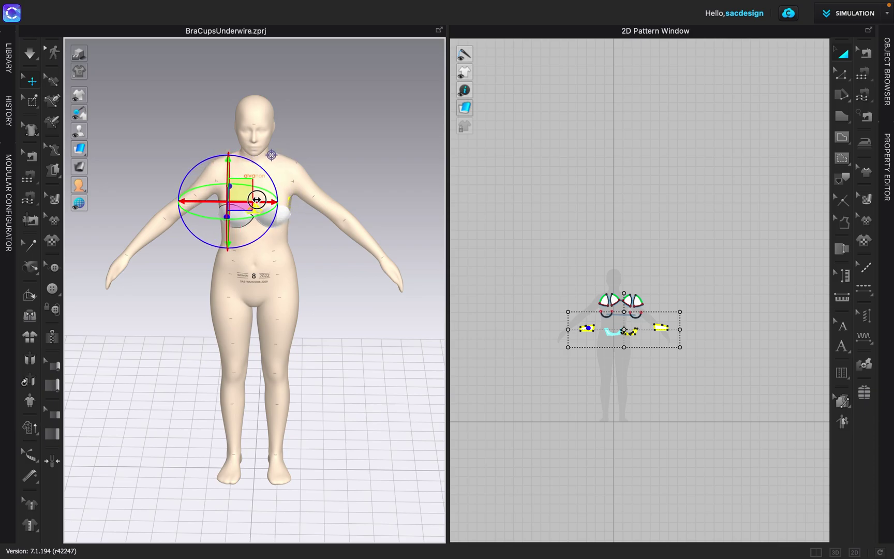
right_drag(235, 367, 254, 256)
drag(237, 182, 233, 200)
scroll(262, 293, up, 6)
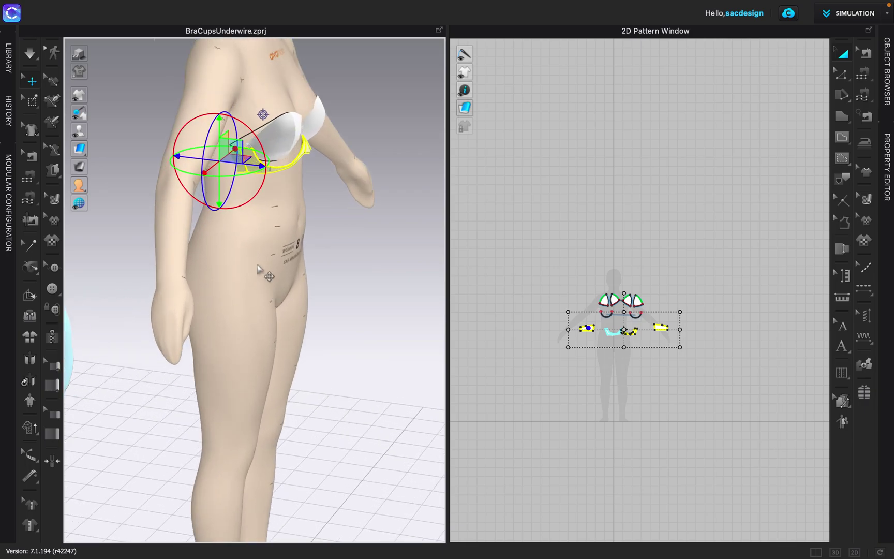
right_drag(252, 252, 215, 247)
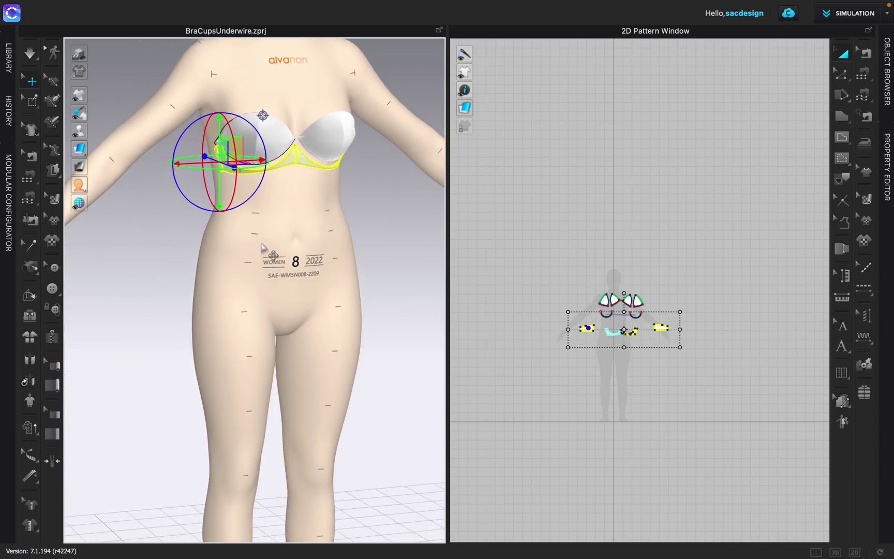
scroll(319, 265, up, 4)
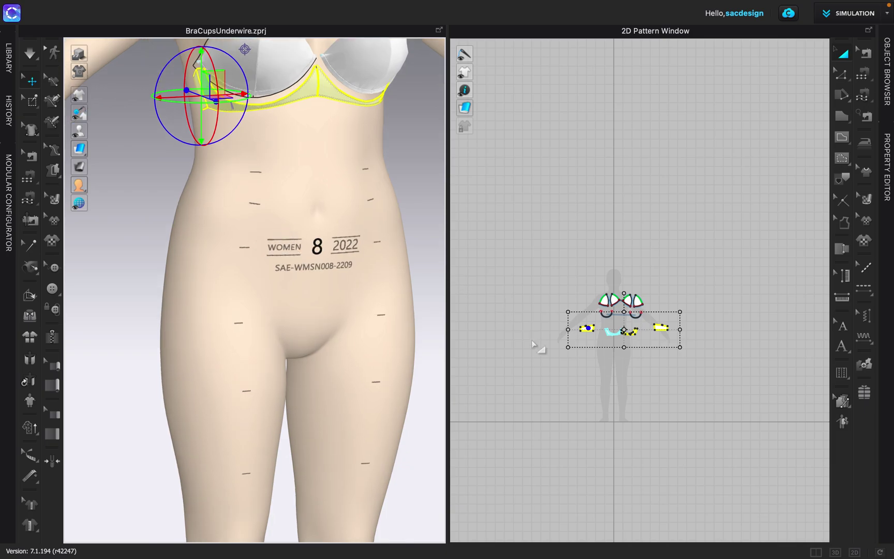
Step: Box-select the front and back band patterns with the Edit Sewing tool to look for leftover seams
scroll(621, 350, up, 5)
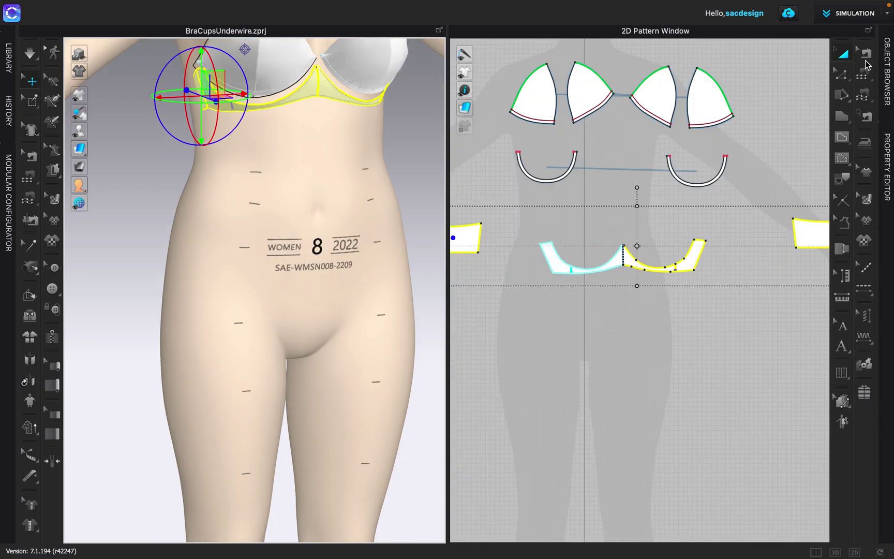
click(867, 55)
scroll(686, 282, down, 5)
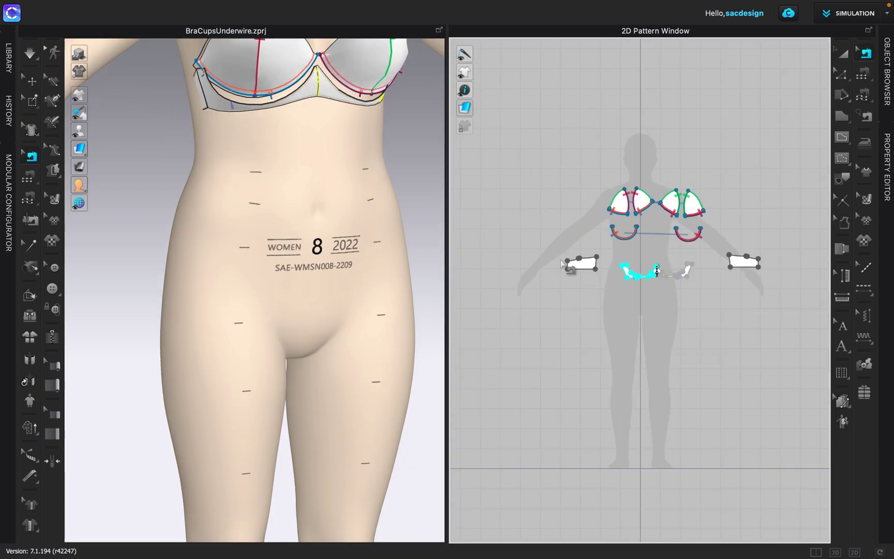
drag(559, 253, 783, 296)
scroll(719, 303, up, 3)
scroll(692, 299, down, 2)
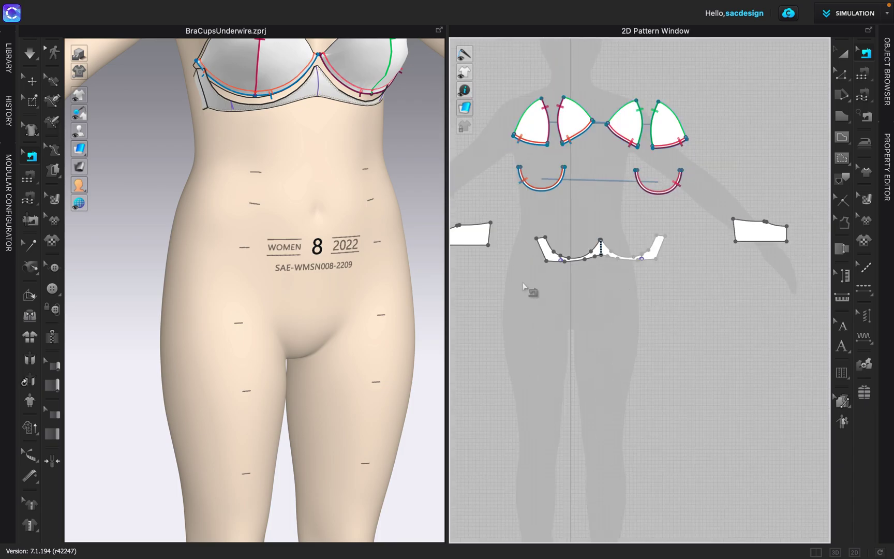
Step: Move the front band's side edge outward, and shift the adjacent back band's side edge outward to lengthen that piece
key(z)
click(540, 246)
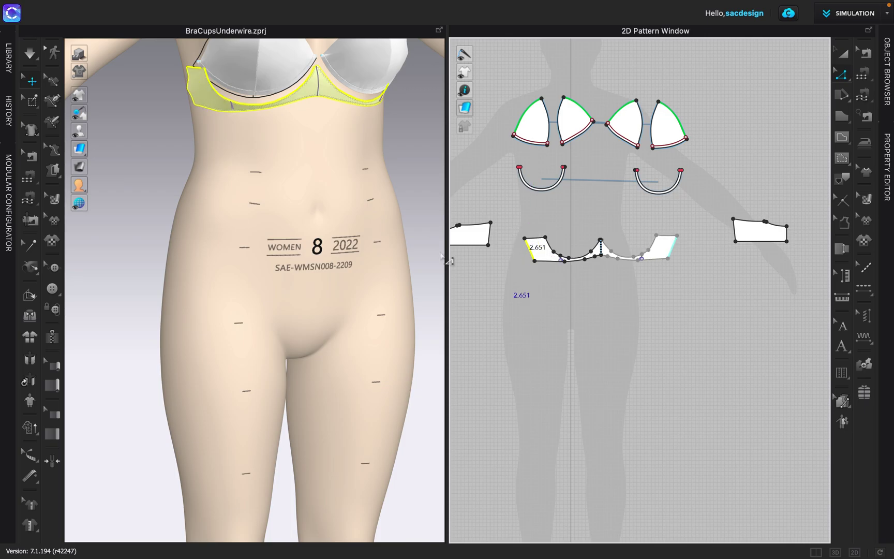
right_drag(290, 223, 330, 228)
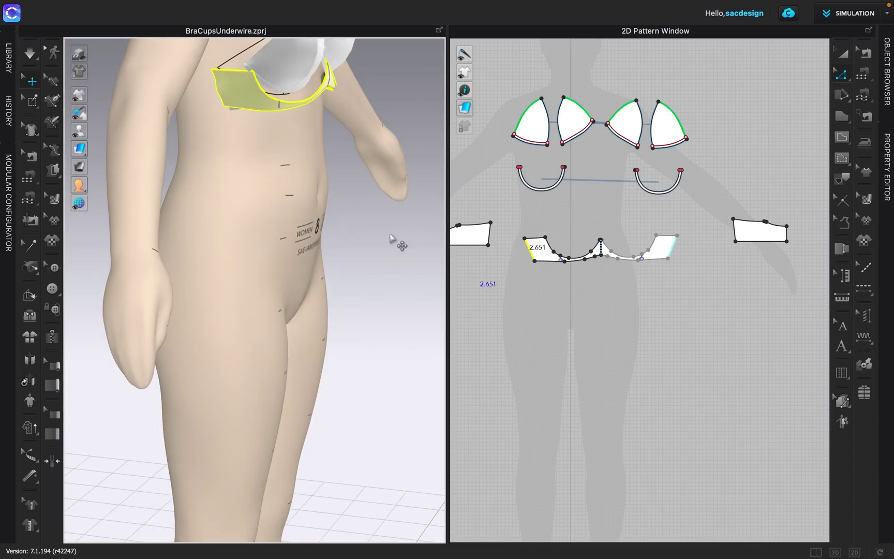
drag(490, 238, 498, 238)
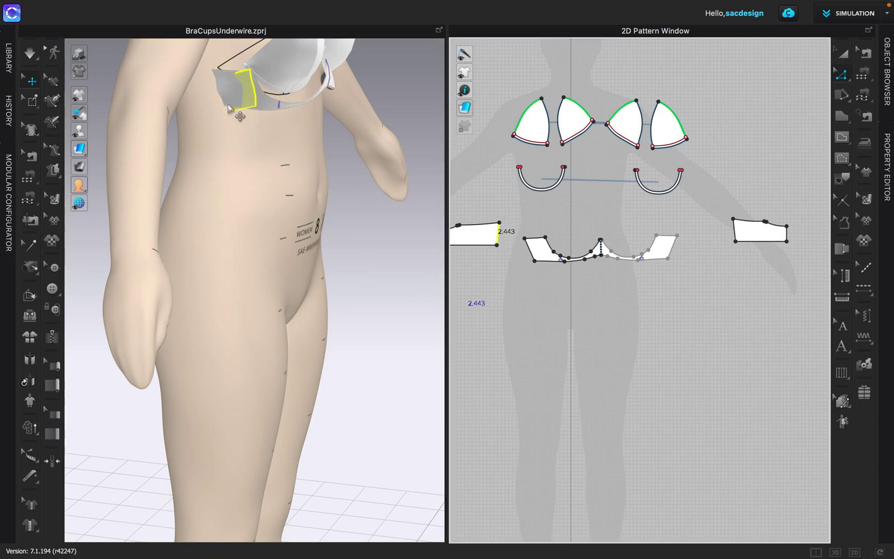
Step: Select both back band pieces and move them backward in 3D, clear of the front band
click(225, 88)
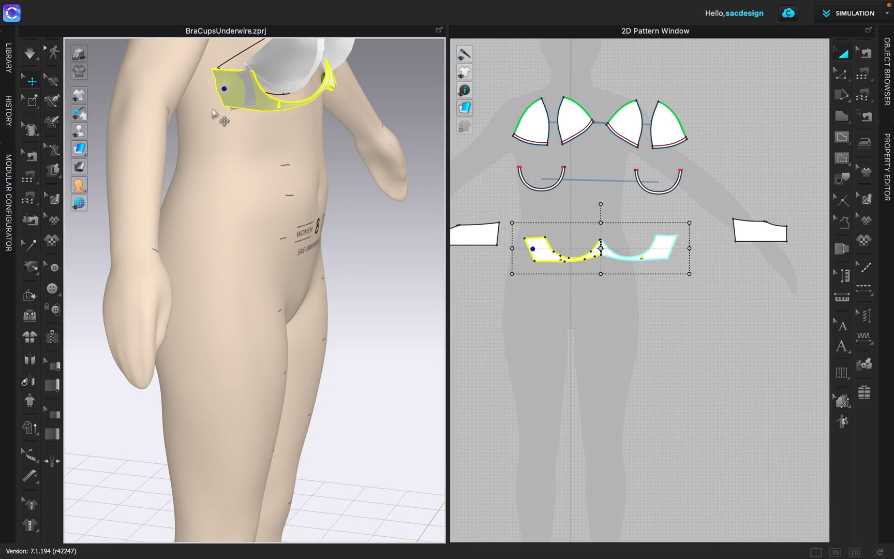
right_drag(202, 179, 237, 181)
click(236, 182)
scroll(205, 208, up, 3)
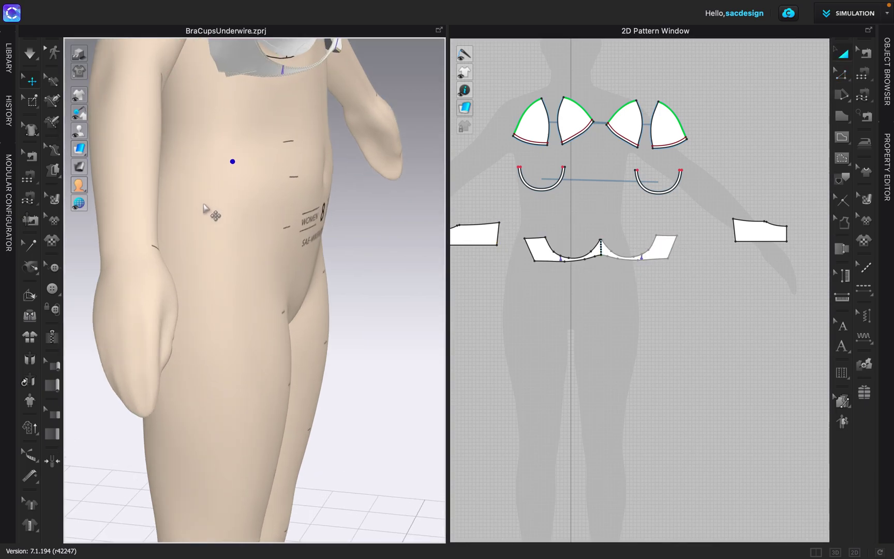
scroll(237, 206, down, 4)
click(469, 233)
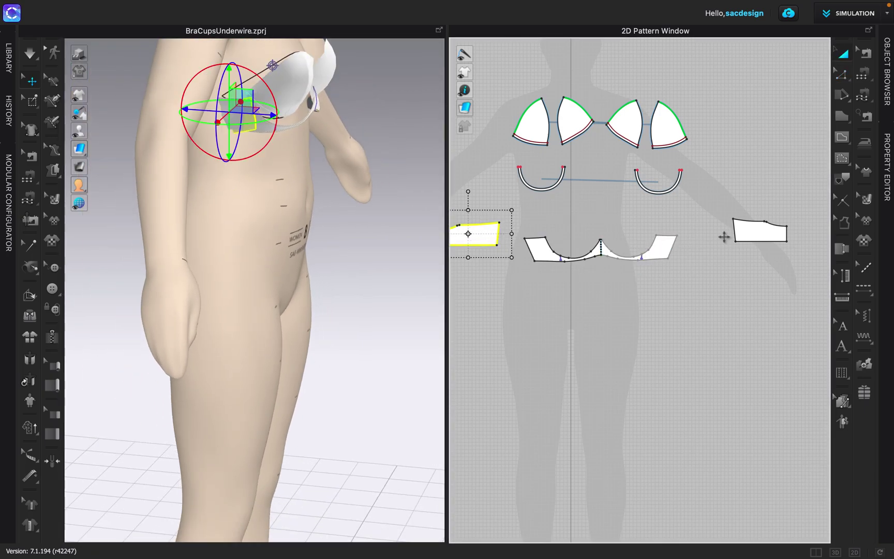
shift+click(765, 231)
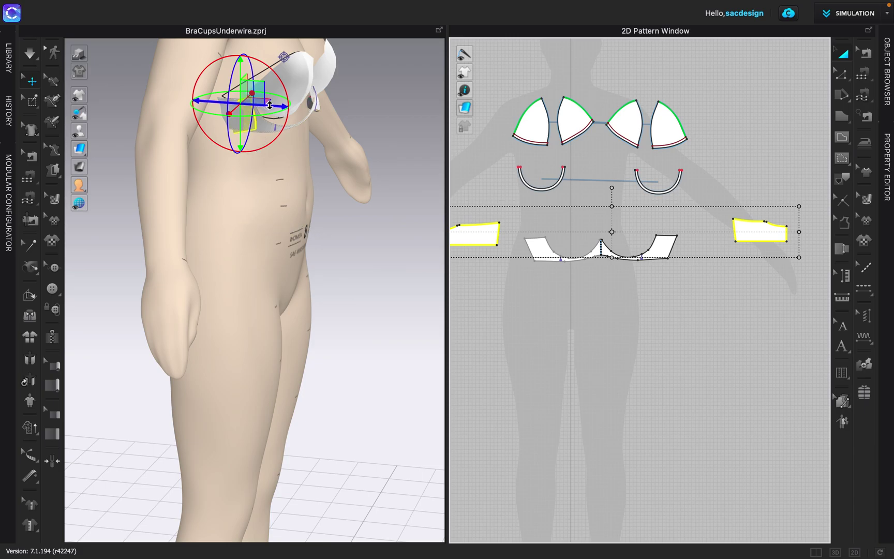
drag(266, 105, 231, 105)
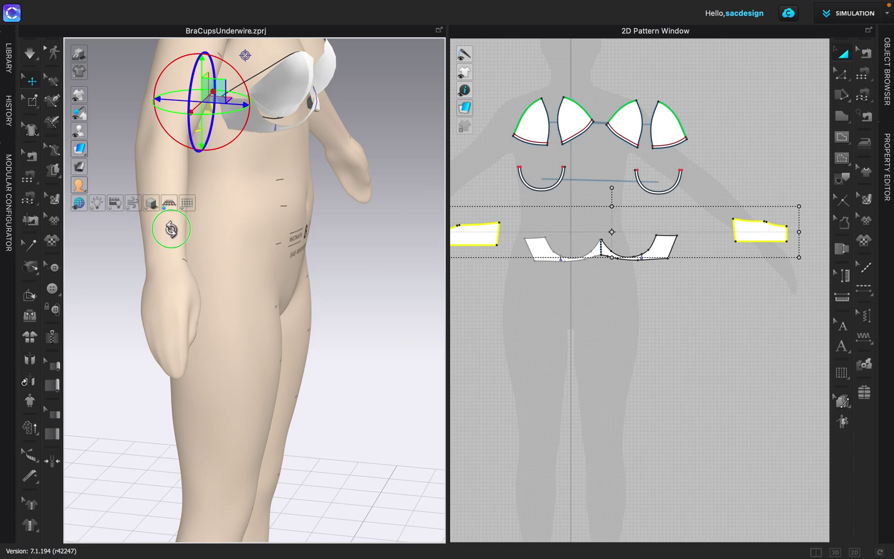
mouse_move(106, 290)
right_down()
mouse_move(156, 359)
mouse_move(180, 305)
mouse_move(179, 345)
mouse_move(132, 280)
mouse_move(77, 282)
mouse_move(91, 284)
right_up()
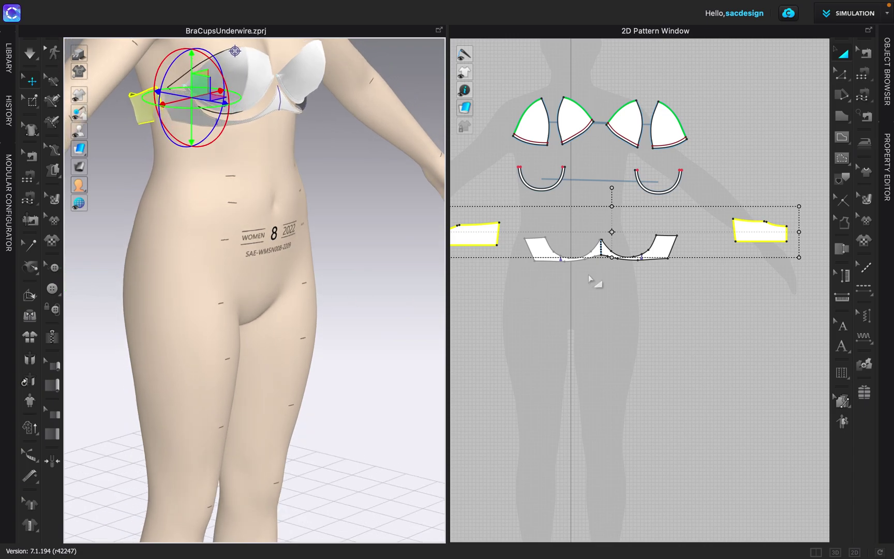
Step: Sew the back band's side edge to the matching side edge of the front band with Segment Sewing
click(869, 57)
drag(865, 73, 841, 76)
click(734, 230)
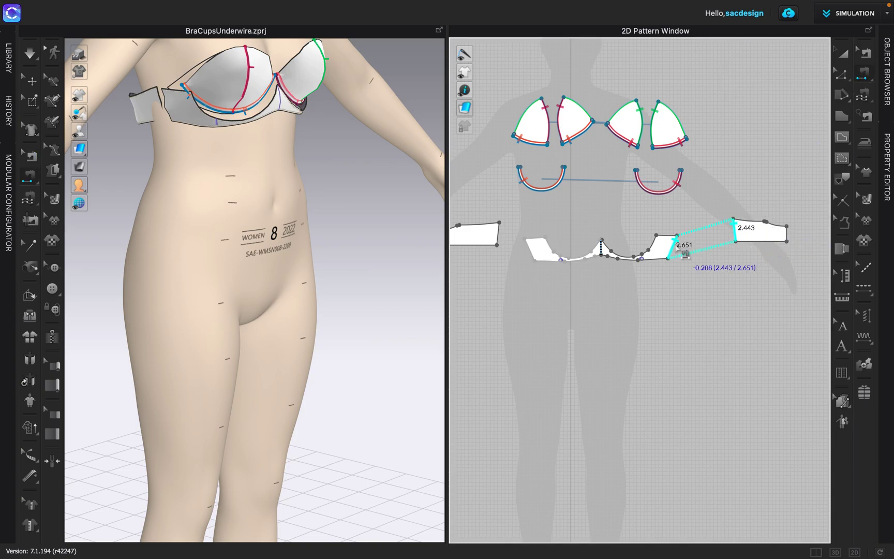
click(675, 248)
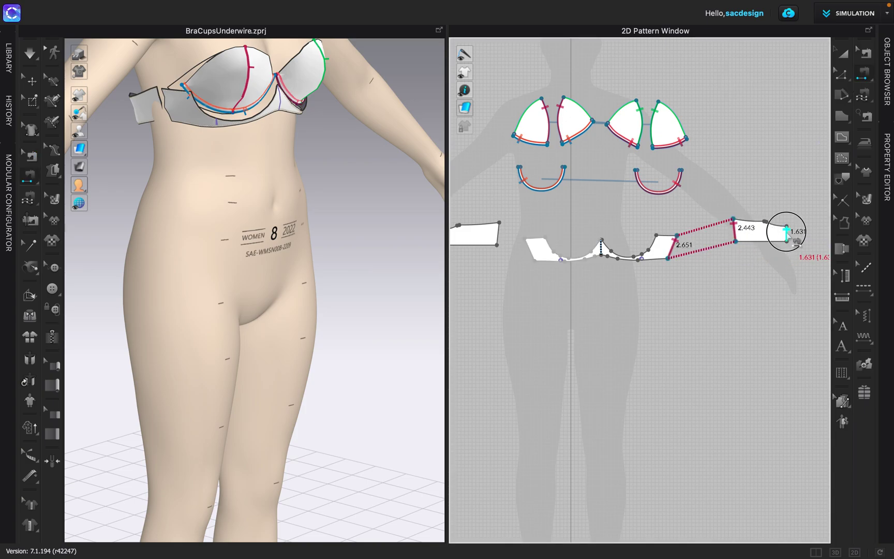
Step: Sew the centre-back edges of the two back band pieces together
click(787, 232)
middle_drag(614, 239, 783, 242)
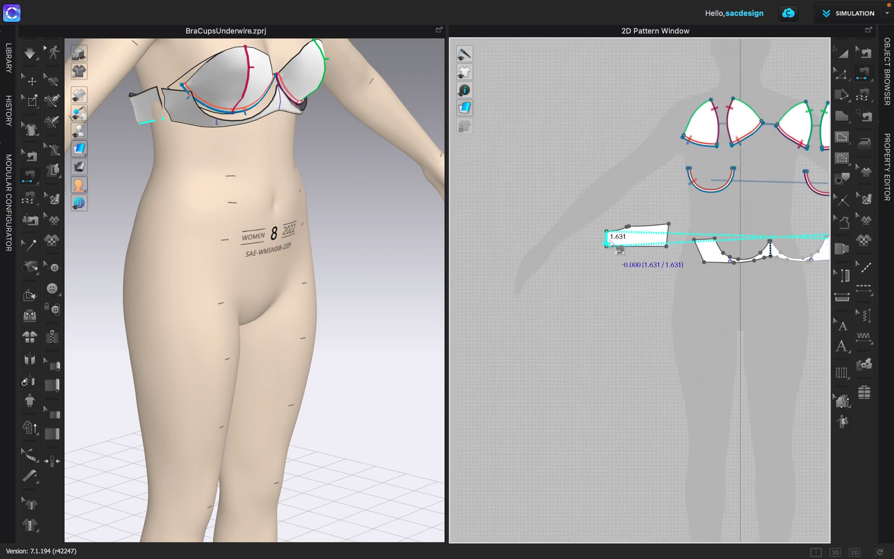
click(606, 240)
click(745, 261)
scroll(564, 306, down, 2)
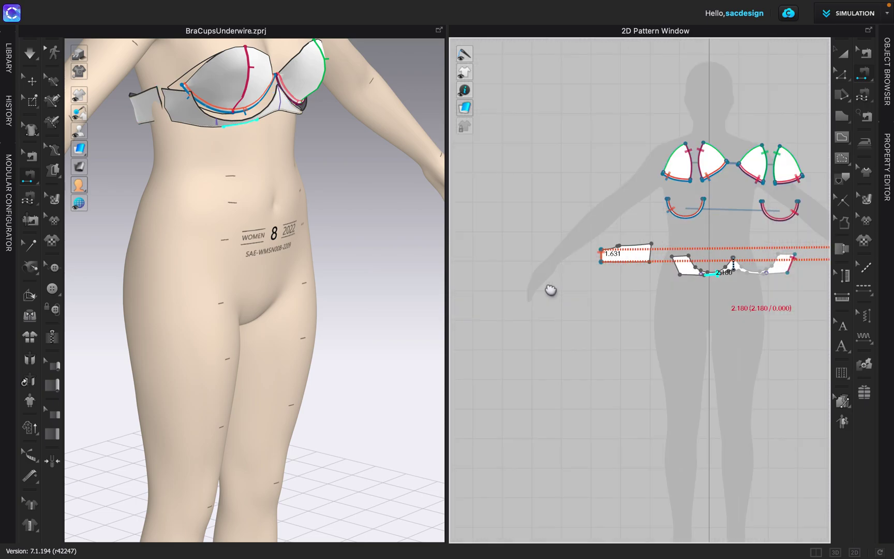
middle_drag(739, 291, 550, 290)
key(Escape)
scroll(581, 266, up, 3)
click(591, 260)
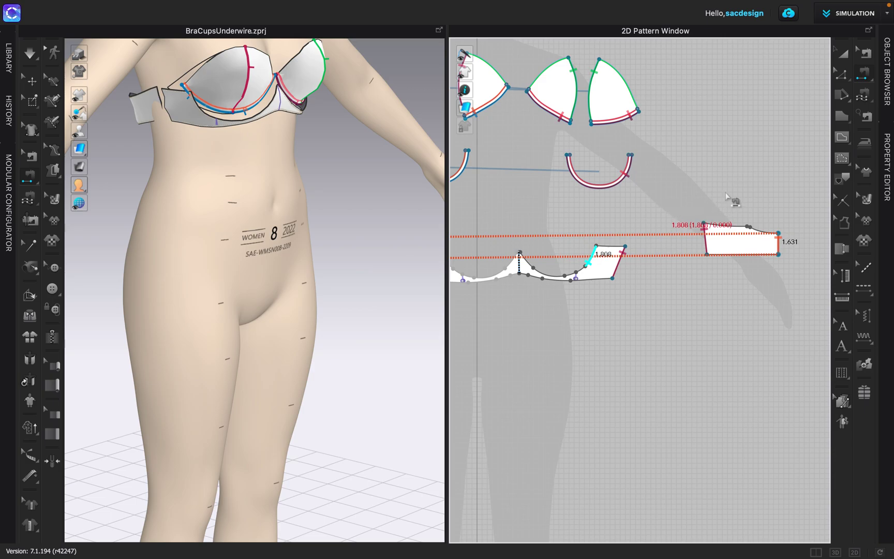
middle_drag(726, 194, 746, 174)
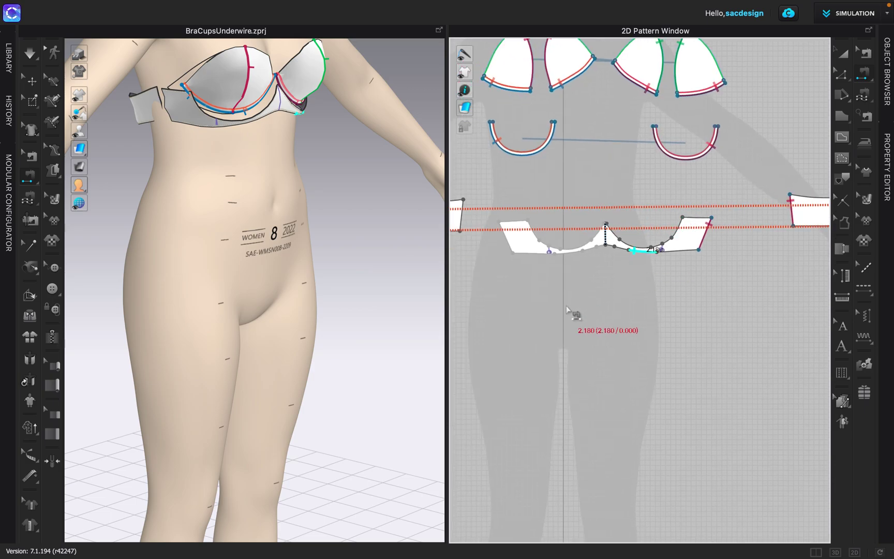
Step: Measure the front band's complete cup curve by selecting all of its segments from side to centre front
key(z)
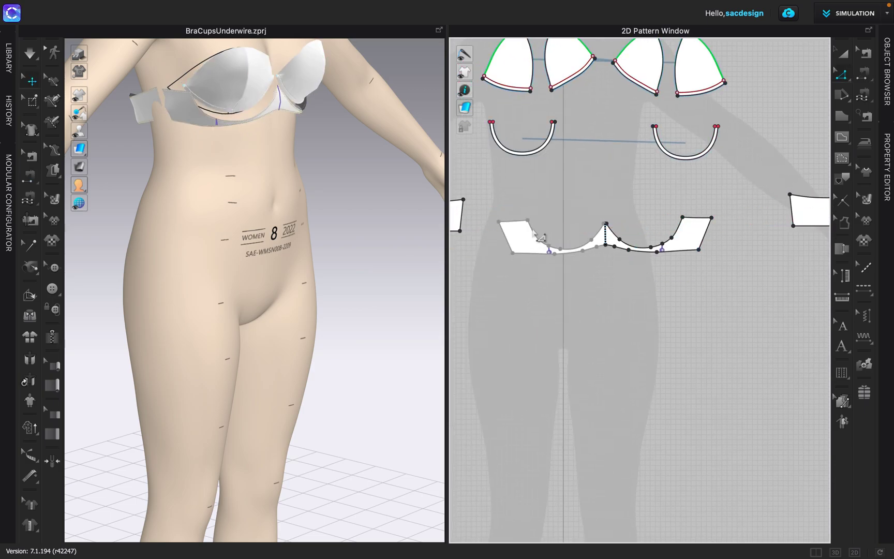
click(534, 232)
scroll(542, 239, up, 5)
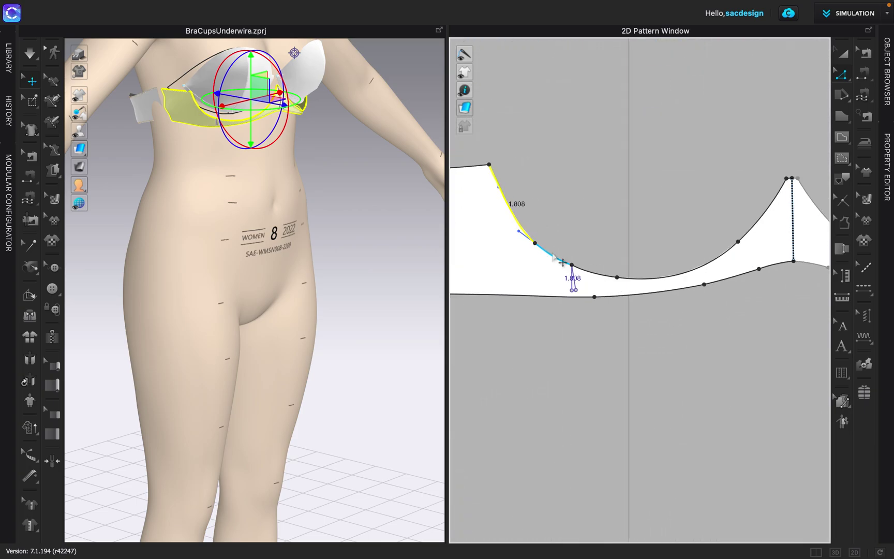
shift+click(599, 280)
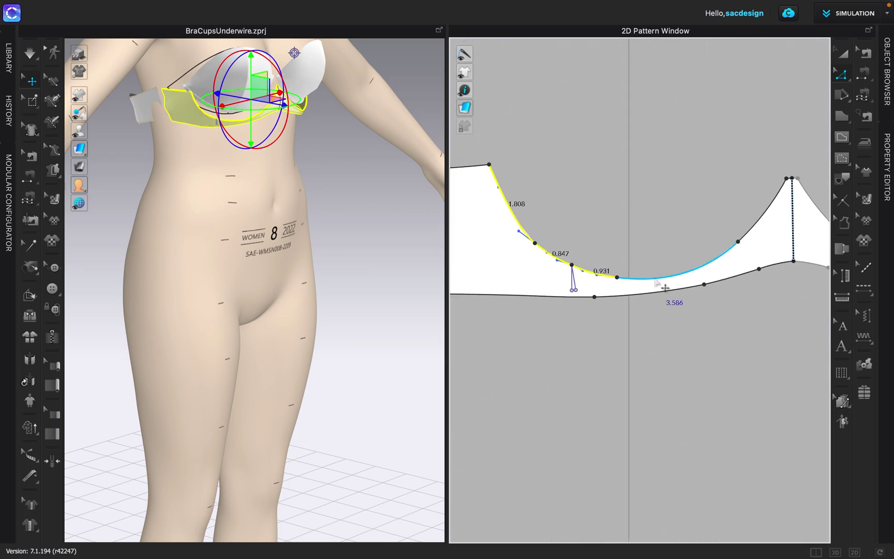
shift+click(669, 279)
shift+click(760, 221)
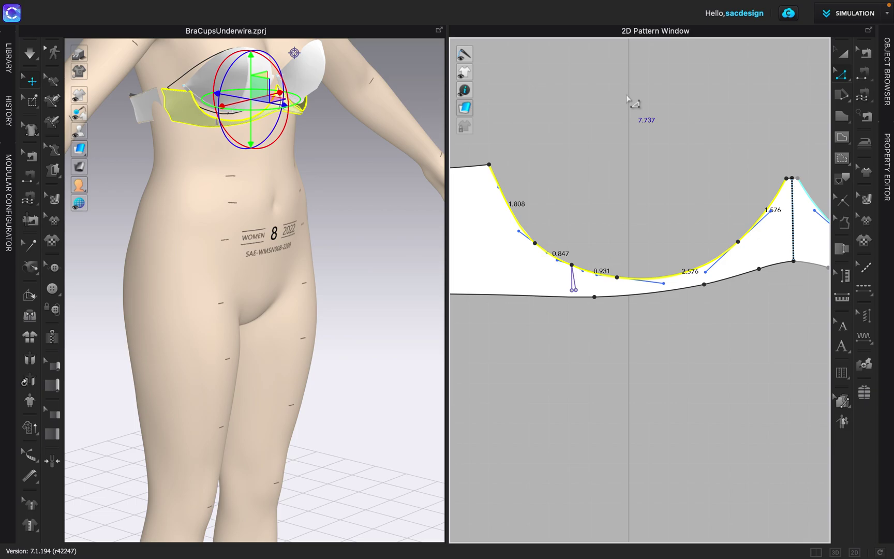
Step: Measure the outer edge of the underwire pattern for comparison with the band's cup curve
scroll(565, 106, down, 4)
scroll(568, 122, down, 1)
middle_drag(571, 133, 601, 325)
scroll(569, 274, up, 1)
click(561, 232)
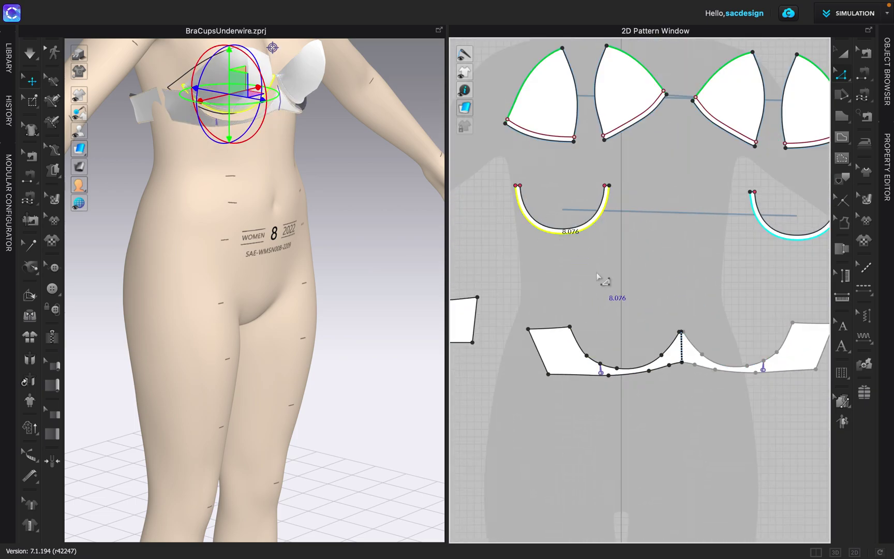
Step: Lengthen the outermost segment of the front band's cup curve to 2.3 in with direction End, and straighten the adjoining upper edge
scroll(599, 278, up, 2)
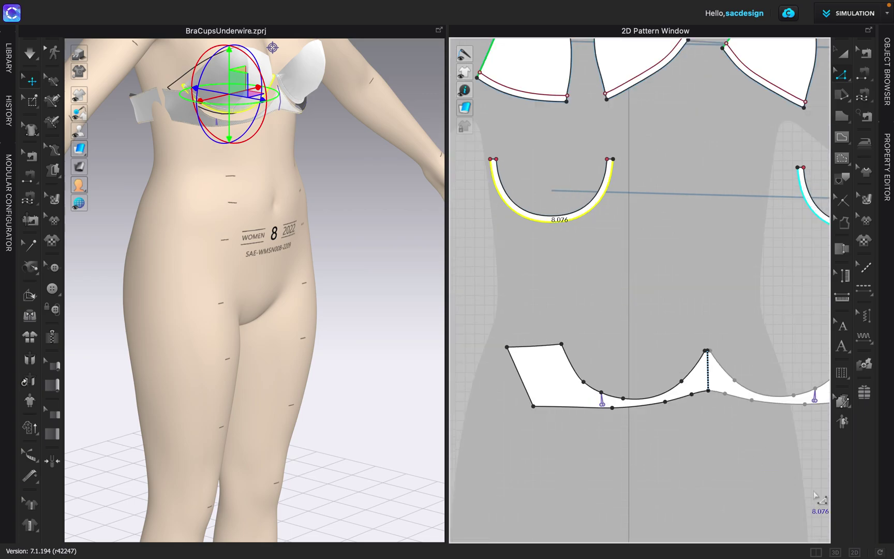
click(572, 363)
right_click(572, 364)
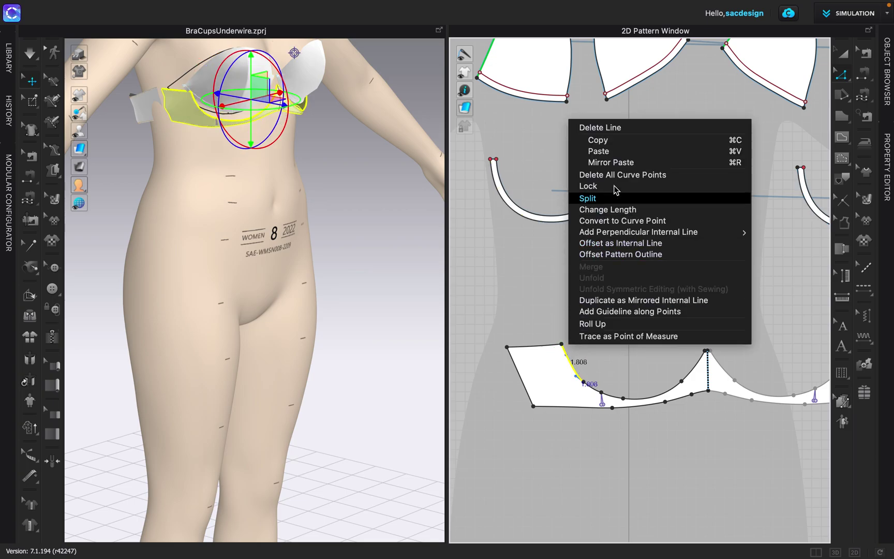
click(607, 210)
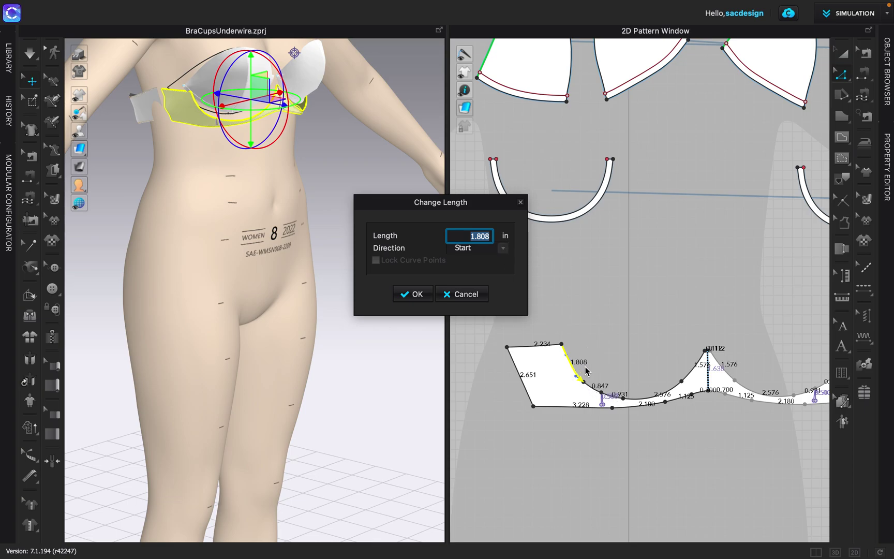
click(502, 249)
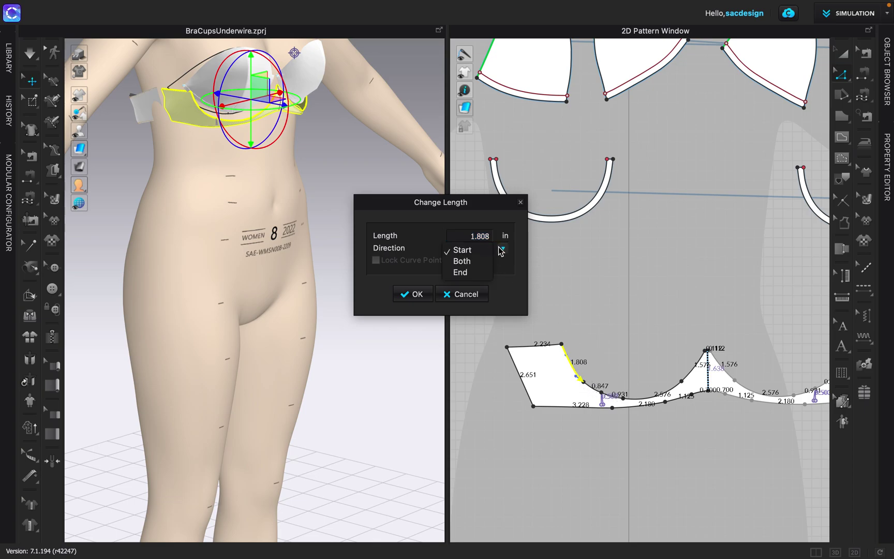
click(465, 273)
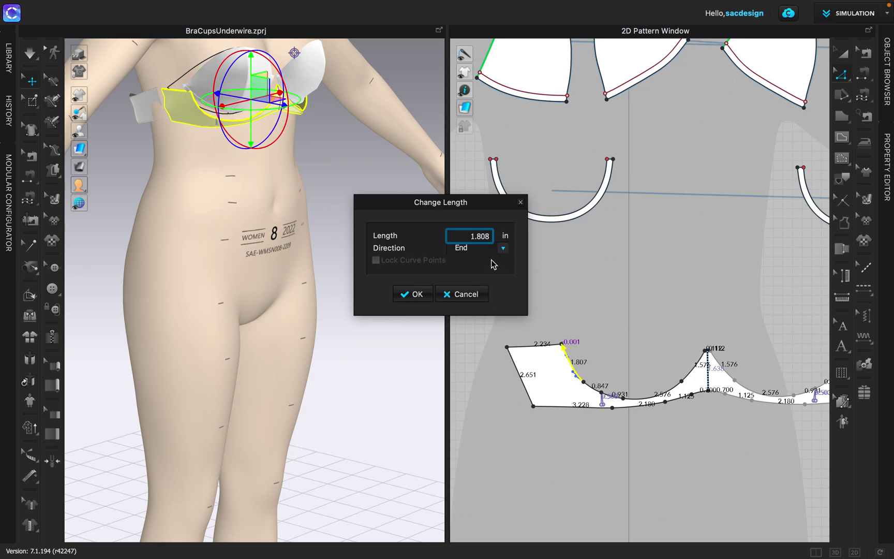
drag(467, 237, 497, 237)
text(2.3)
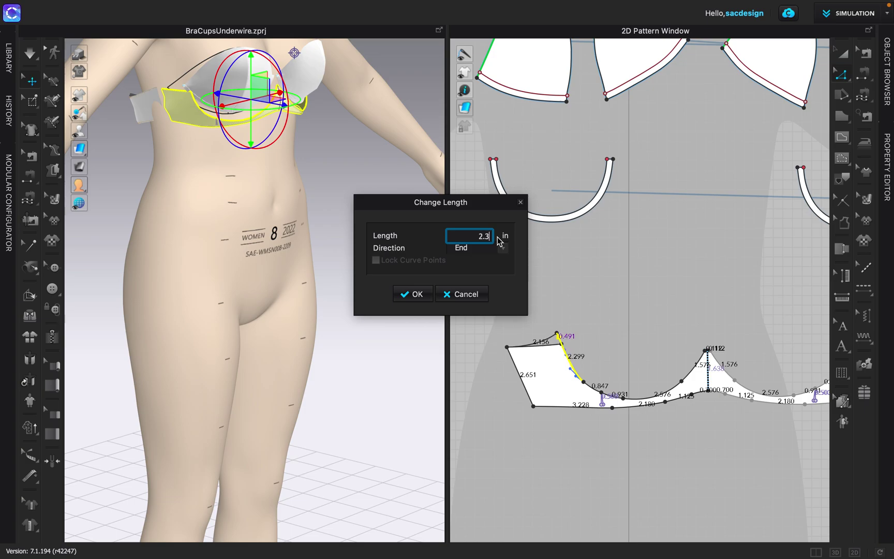
click(417, 294)
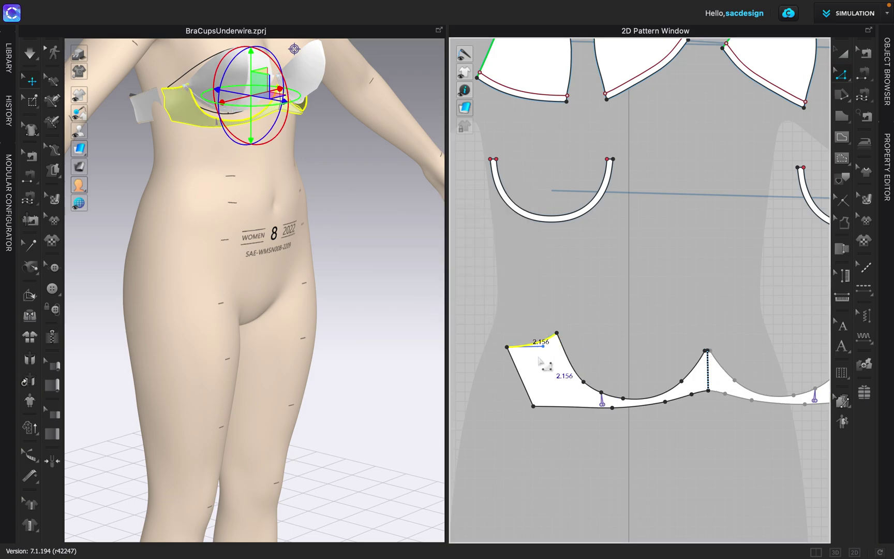
drag(544, 350, 538, 348)
click(617, 347)
Step: Remeasure the front band's full cup curve and check it against the underwire's outer edge and the centre-front curve segment
click(573, 367)
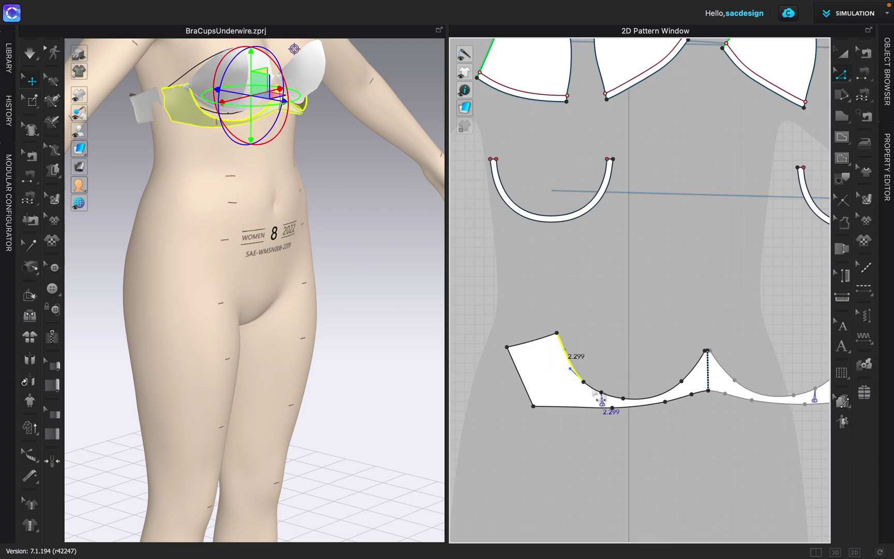
shift+click(593, 388)
shift+click(612, 396)
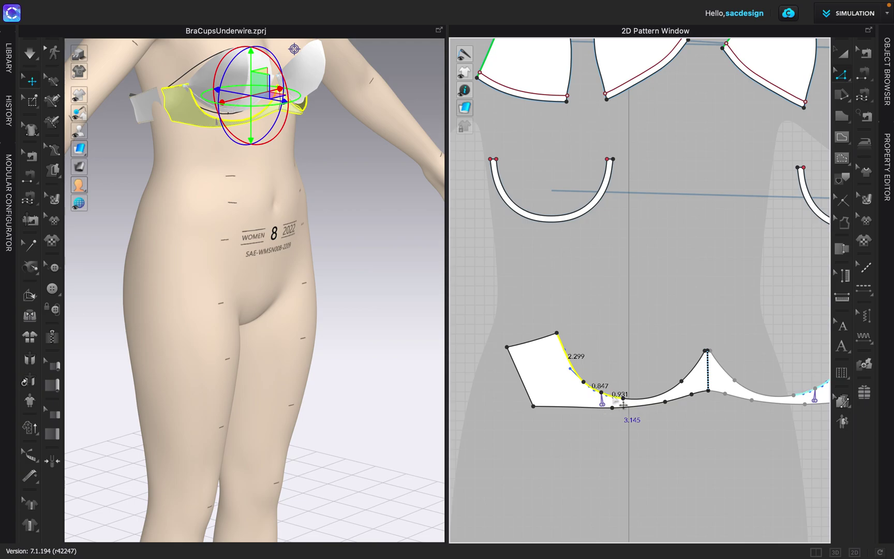
shift+click(653, 398)
drag(698, 386, 611, 270)
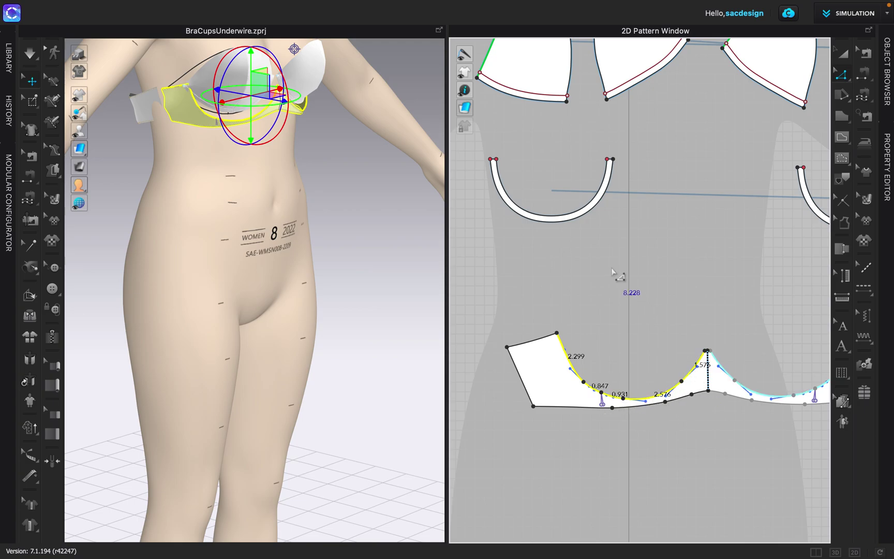
click(555, 223)
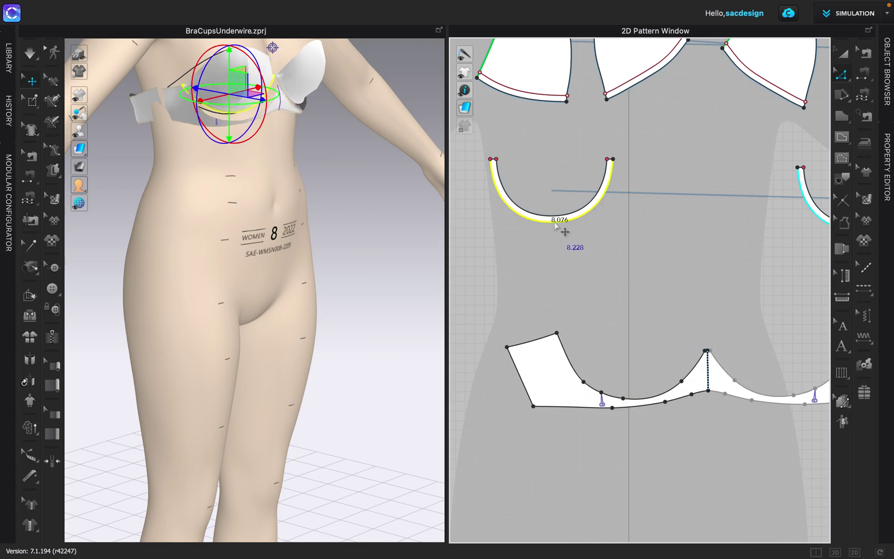
click(698, 372)
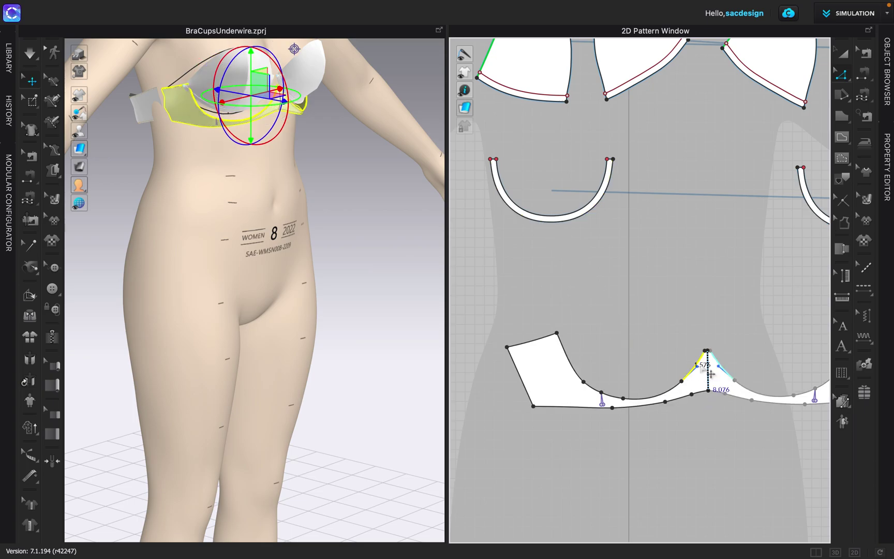
Step: Measure the remaining cup-curve segments of the front band together, and compare them with the underwire's outer edge
shift+click(668, 390)
shift+click(614, 396)
shift+click(593, 389)
shift+click(570, 357)
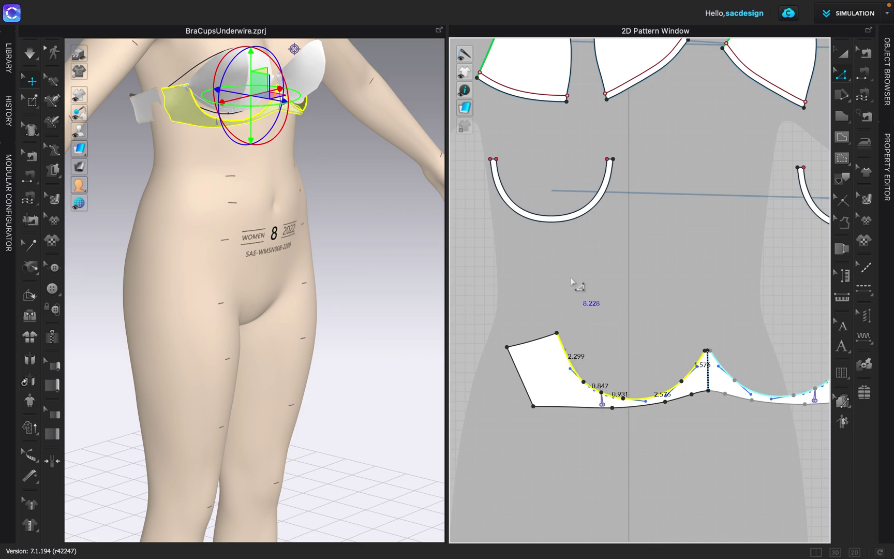
click(561, 222)
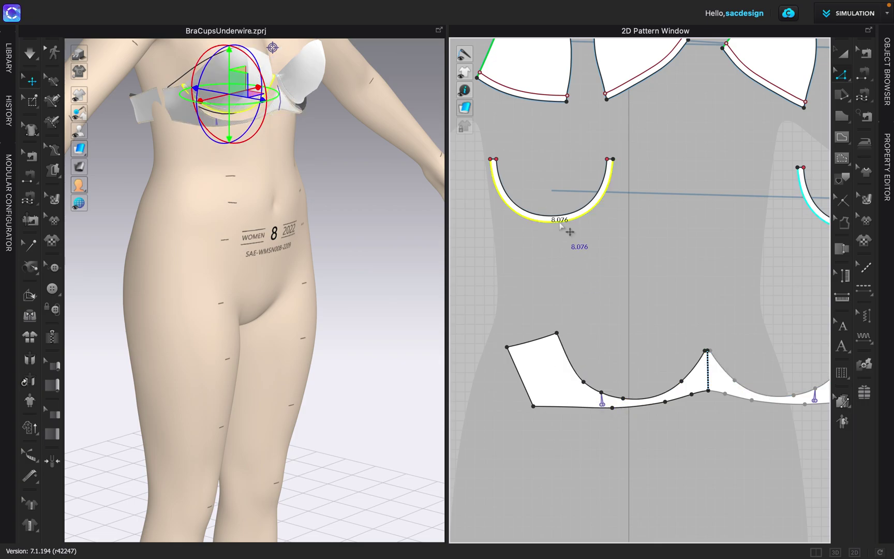
Step: Shorten the outermost segment of the front band's cup curve to 2.21 in with direction End
click(565, 352)
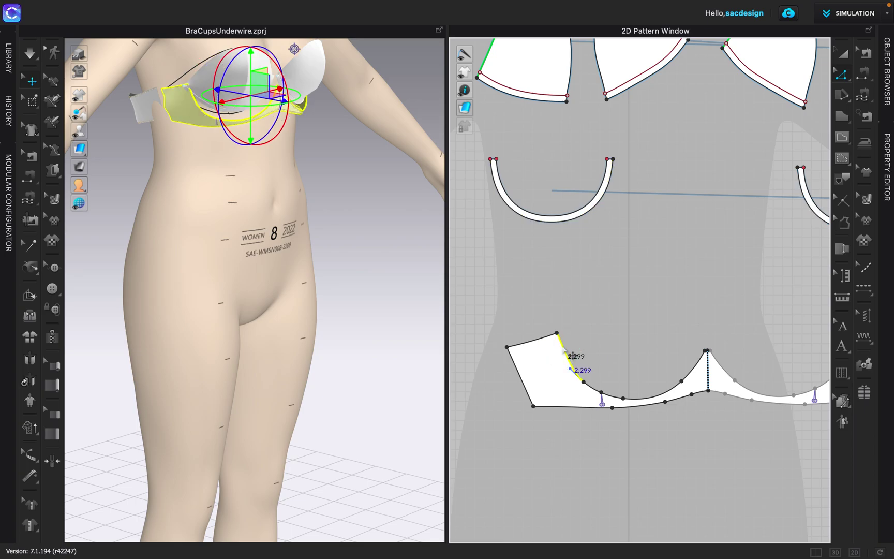
right_click(564, 351)
click(601, 208)
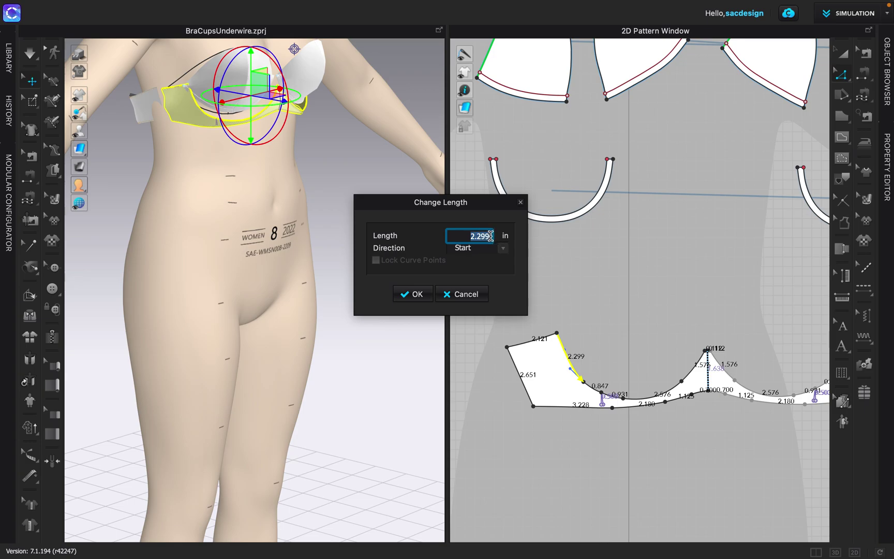
text(2.2)
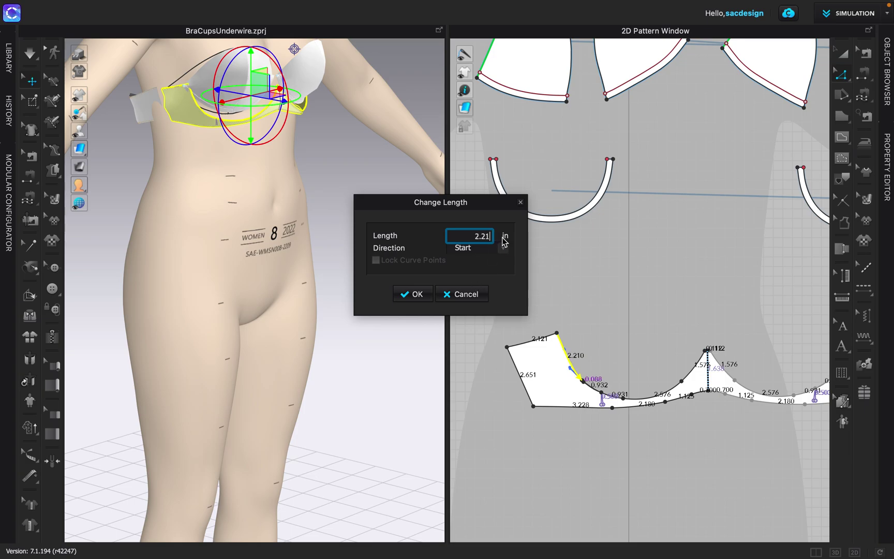
text(1)
click(503, 247)
click(461, 272)
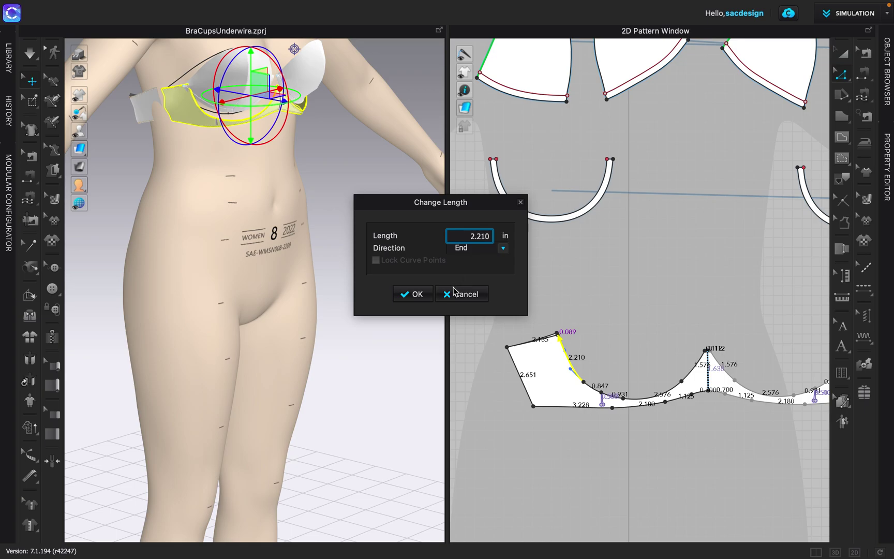
click(420, 295)
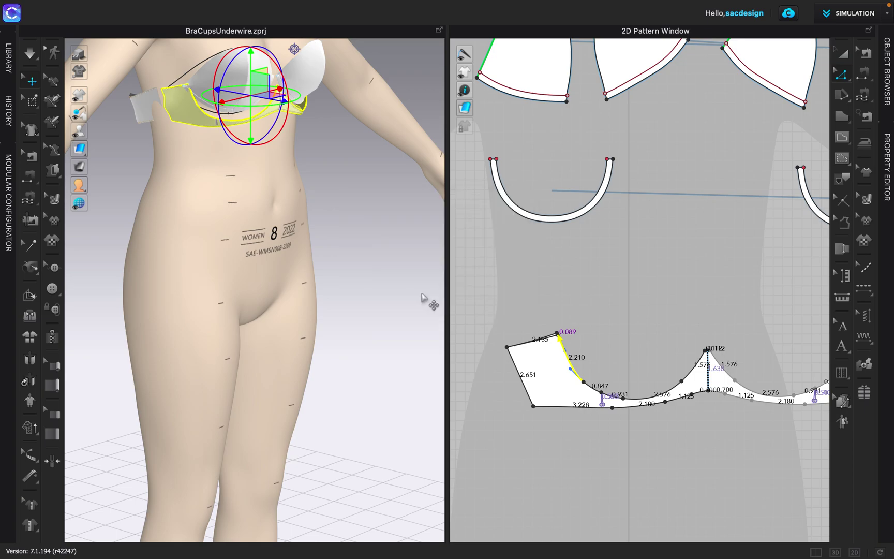
Step: Measure the shortened cup curve on the front band, selecting its segments from the side to centre front
click(568, 354)
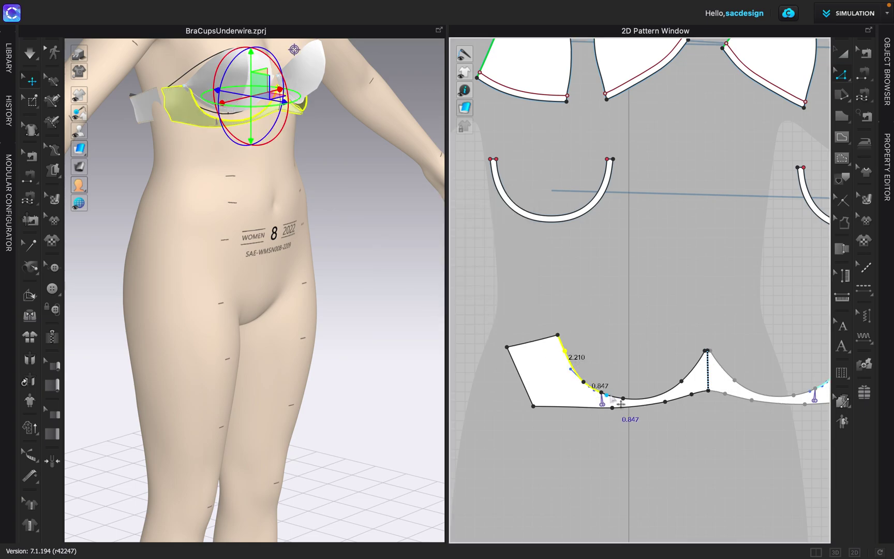
shift+click(646, 398)
shift+click(693, 371)
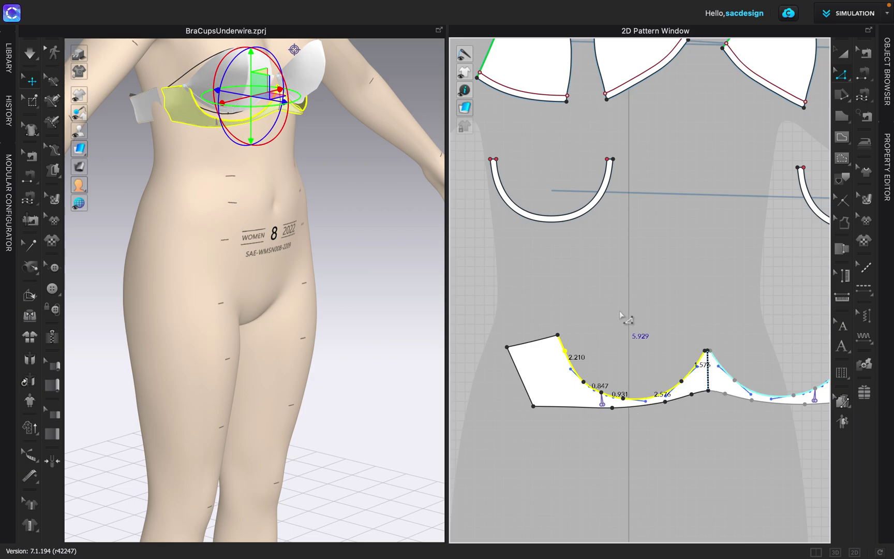
middle_drag(608, 302, 576, 273)
click(587, 283)
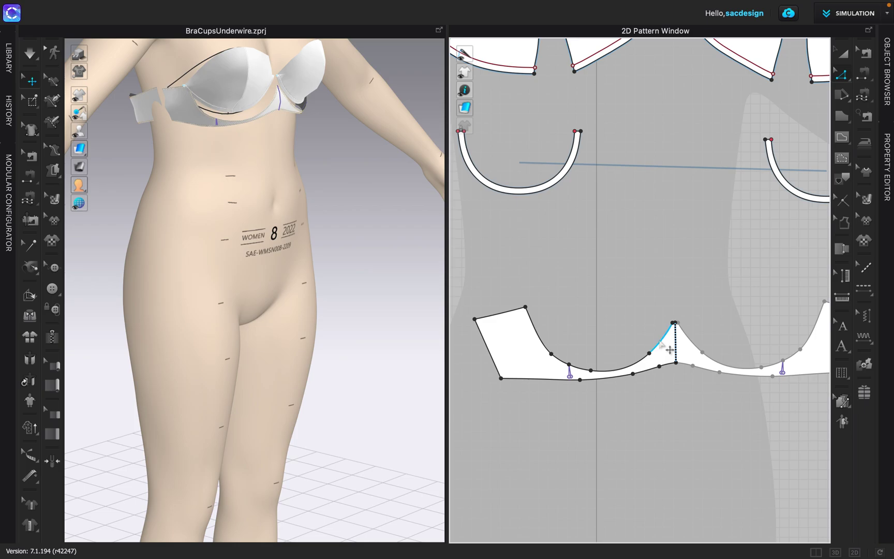
Step: Repeat the cup curve measurement from centre front to the side and examine the segments and notched point up close
click(663, 345)
shift+click(603, 371)
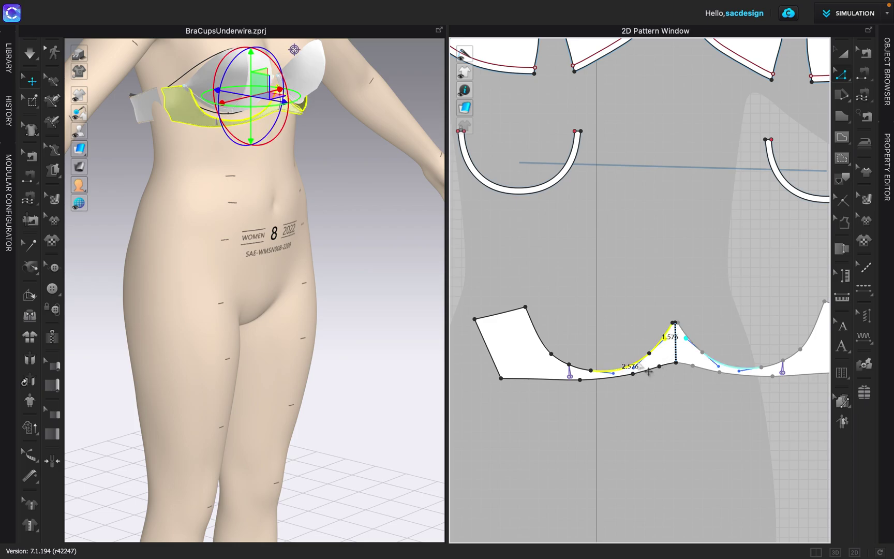
shift+click(580, 368)
shift+click(561, 359)
shift+click(539, 337)
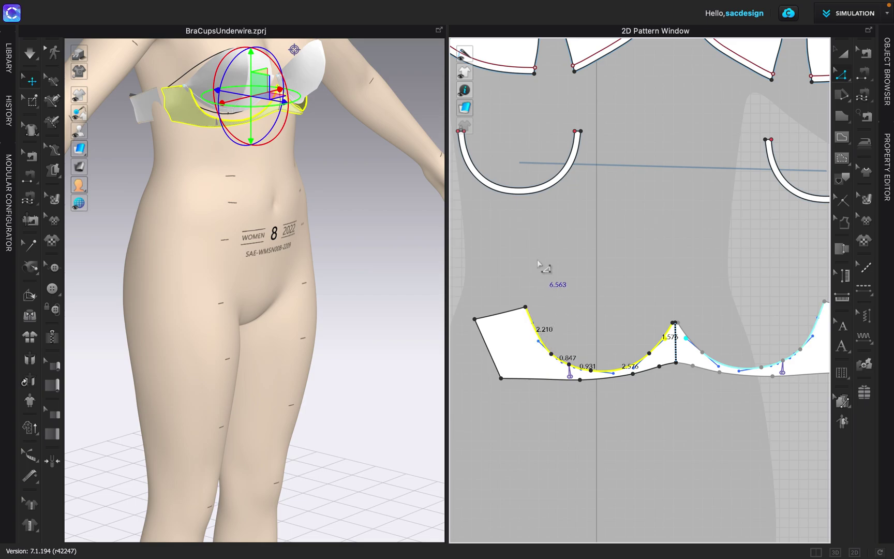
scroll(538, 261, up, 3)
right_drag(562, 259, 569, 202)
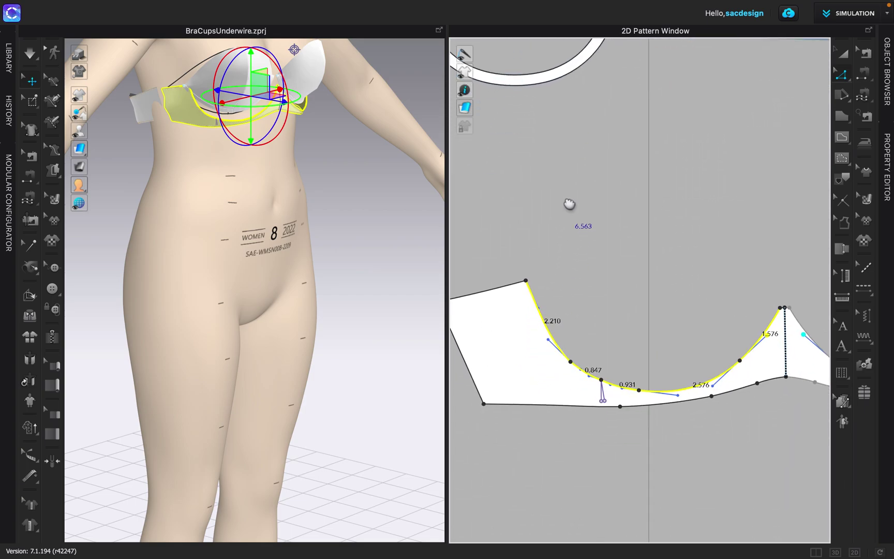
scroll(567, 199, up, 2)
scroll(577, 197, down, 2)
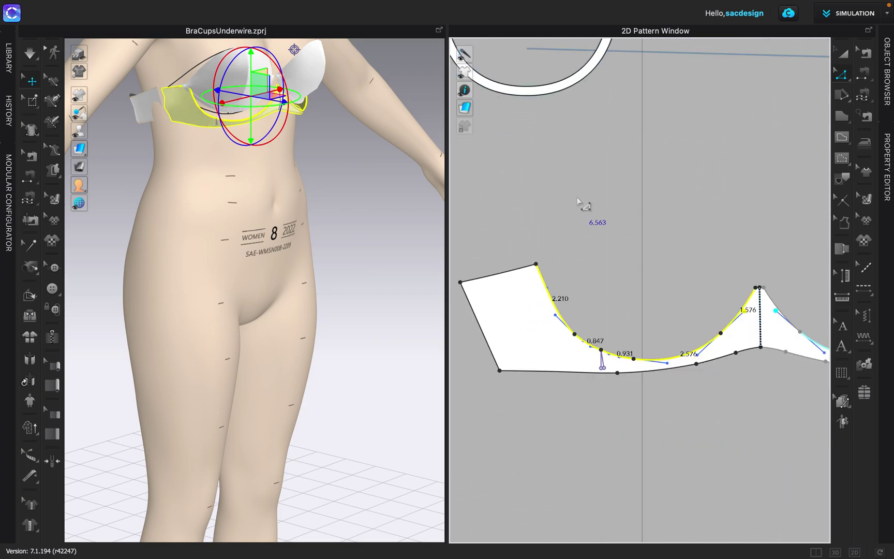
right_drag(595, 229, 585, 210)
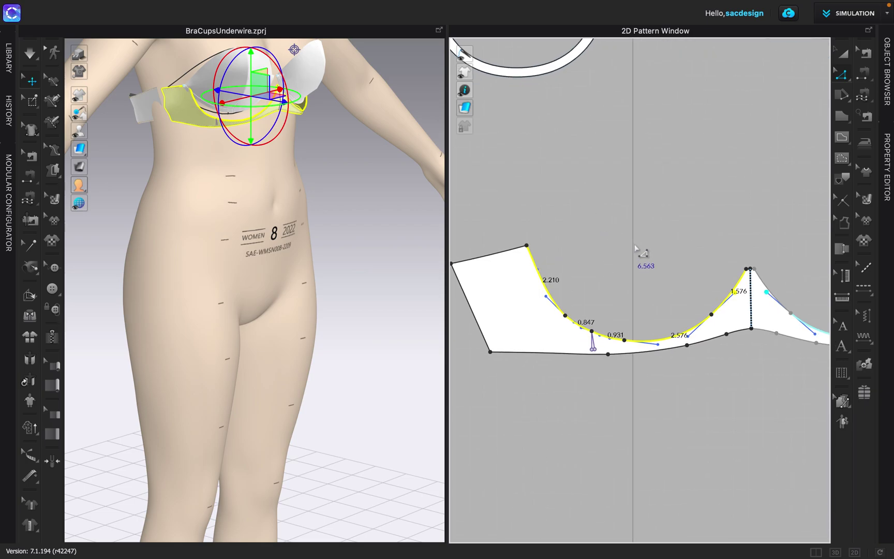
click(609, 244)
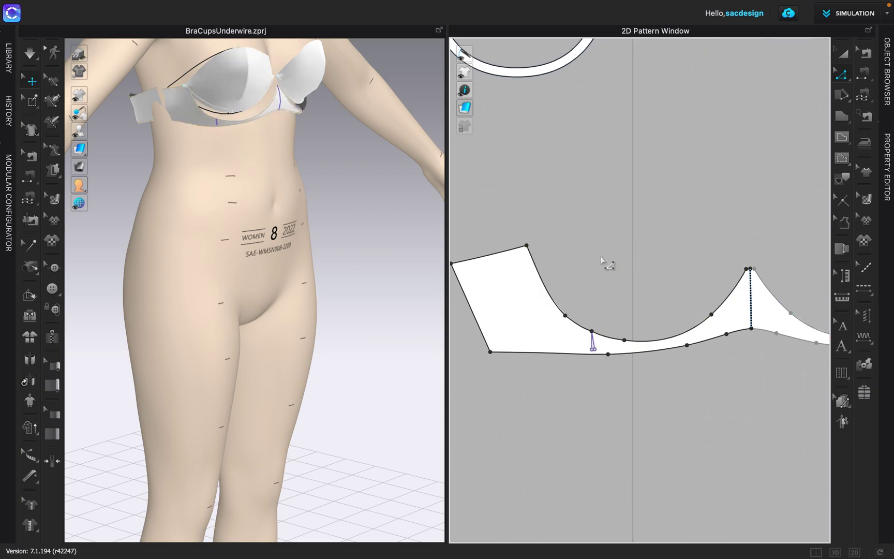
Step: Convert the notched point in the lower part of the front band's cup curve to a curve point
scroll(604, 262, up, 3)
scroll(604, 268, down, 1)
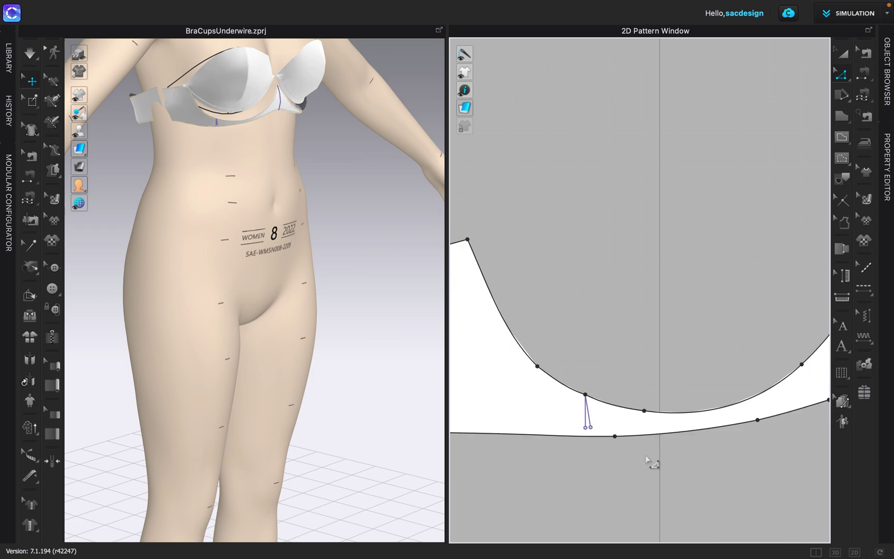
click(592, 430)
click(608, 435)
right_click(586, 395)
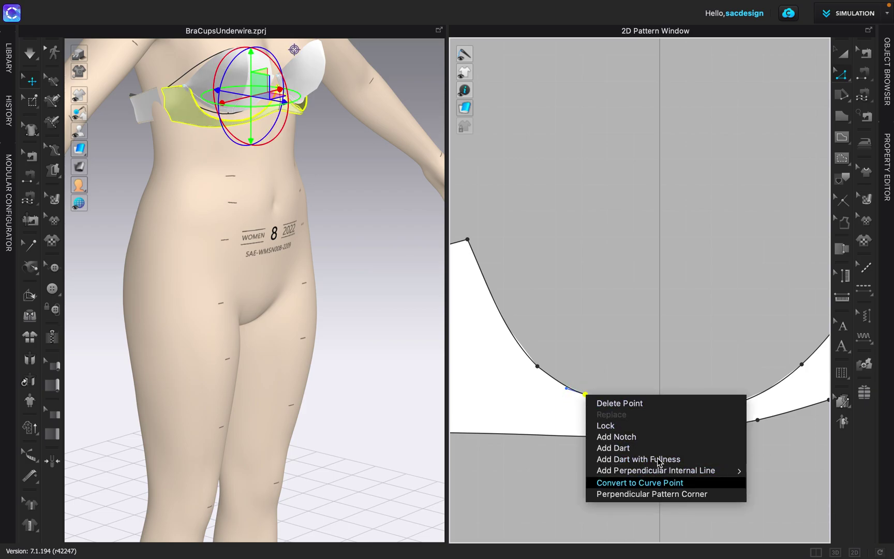
click(656, 483)
scroll(624, 377, down, 3)
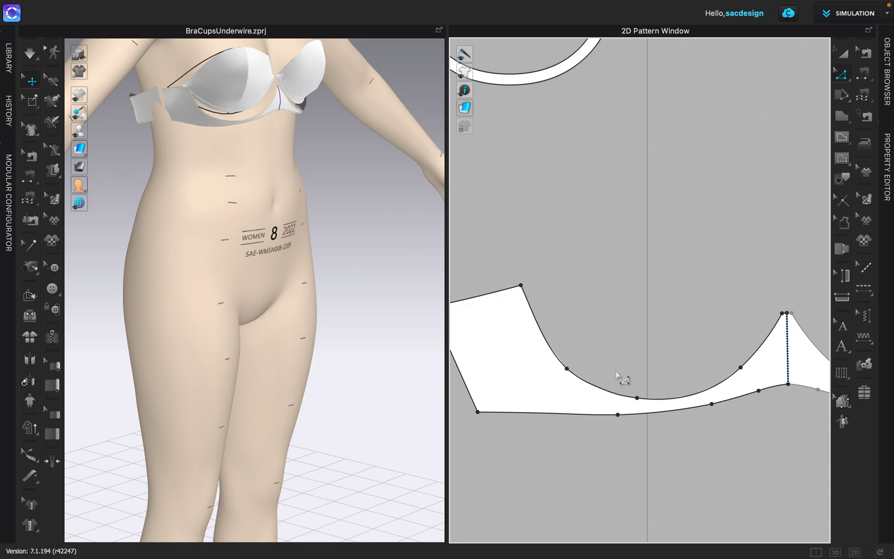
Step: Measure the front band's simplified cup curve and compare it with the outer edge of the underwire
click(563, 361)
shift+click(621, 398)
shift+click(699, 400)
shift+click(756, 353)
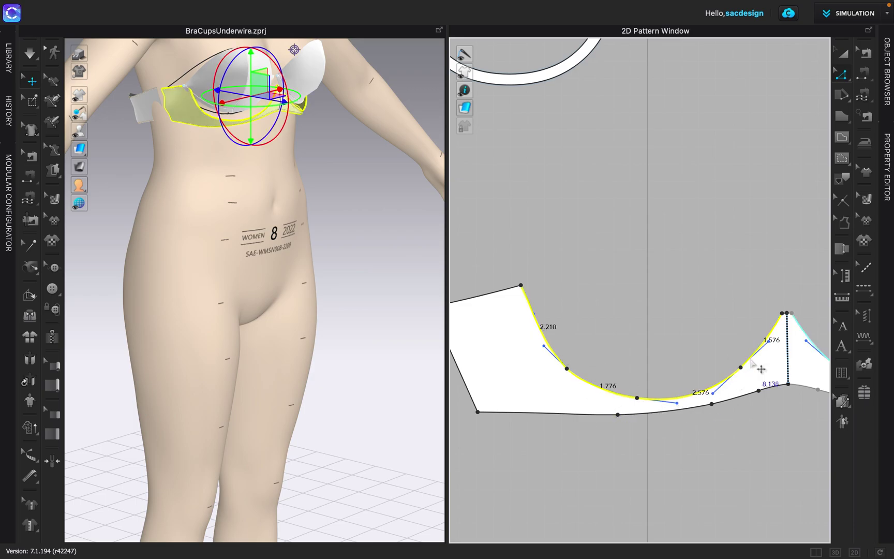
click(603, 219)
middle_drag(599, 216, 649, 273)
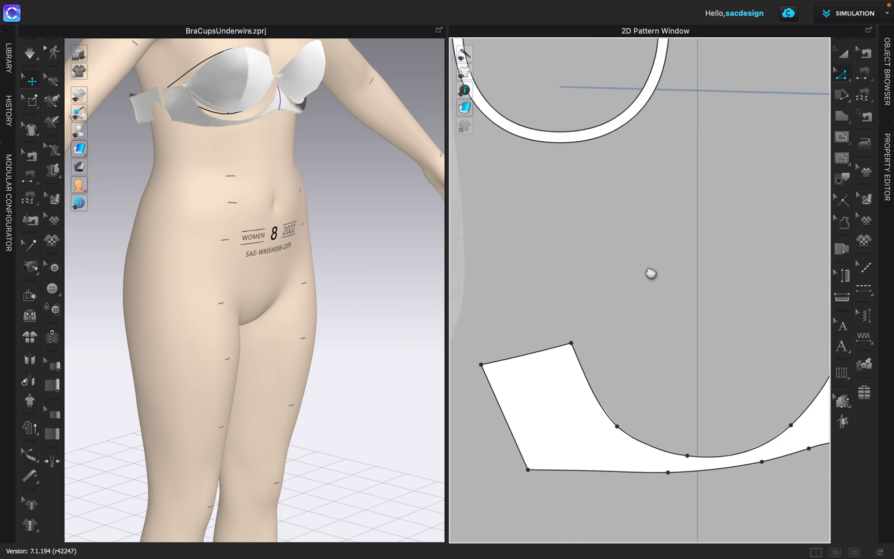
click(577, 143)
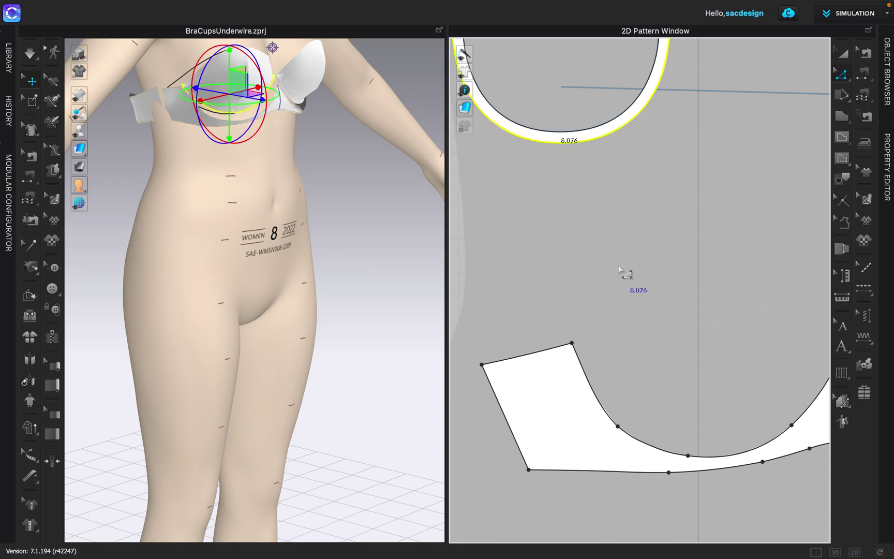
scroll(621, 272, down, 5)
click(673, 280)
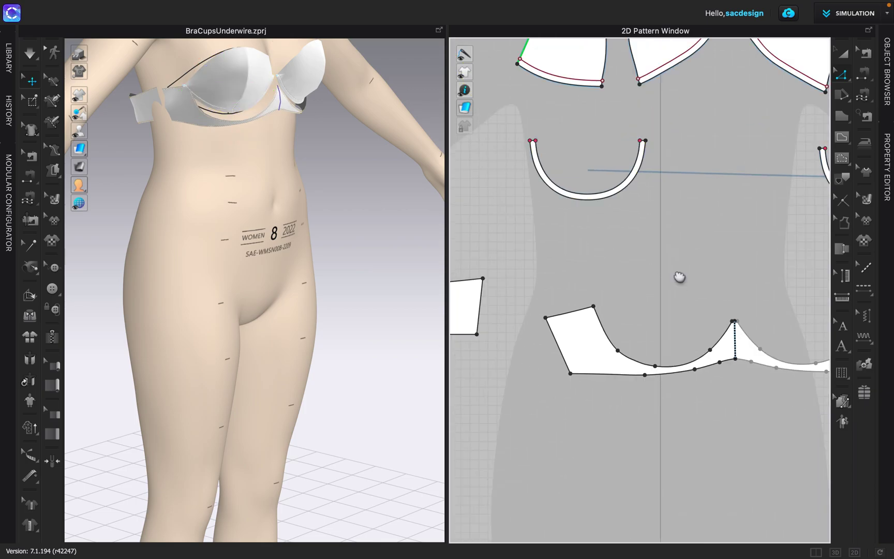
Step: Free-sew the front band's cup curve, from its side corner to the centre-front peak, to the underwire's full outer edge
middle_drag(679, 277, 631, 282)
scroll(626, 280, down, 1)
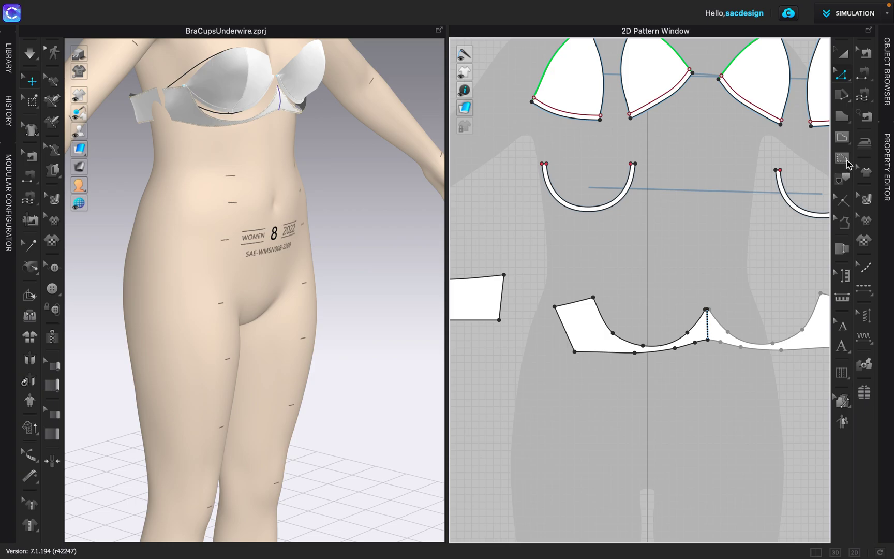
click(863, 96)
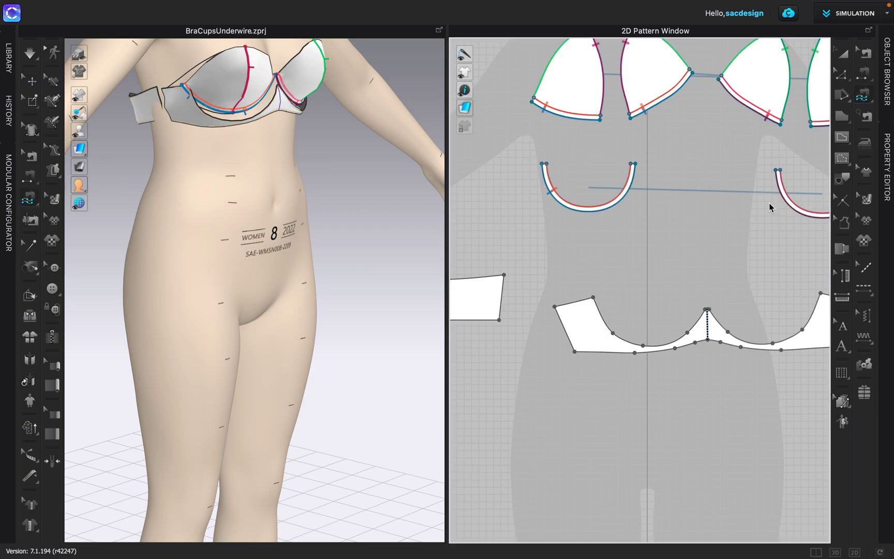
click(864, 95)
click(808, 93)
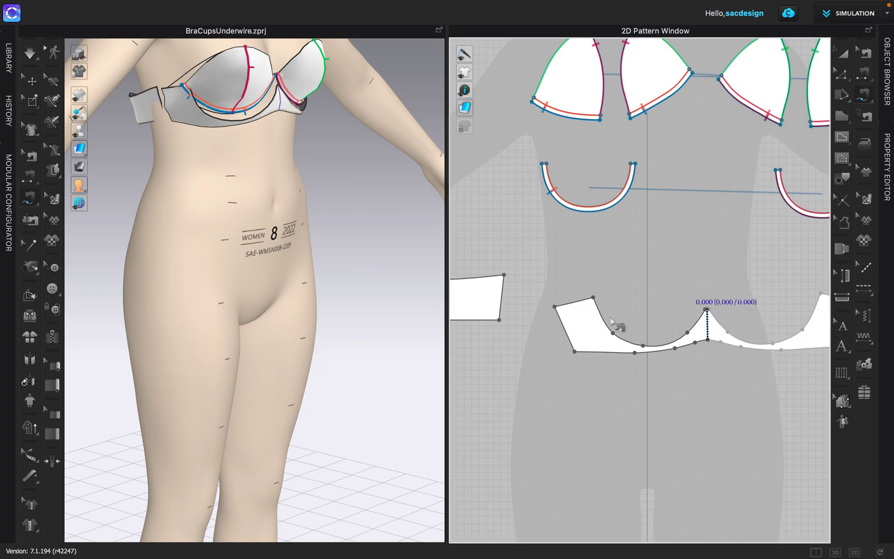
click(594, 299)
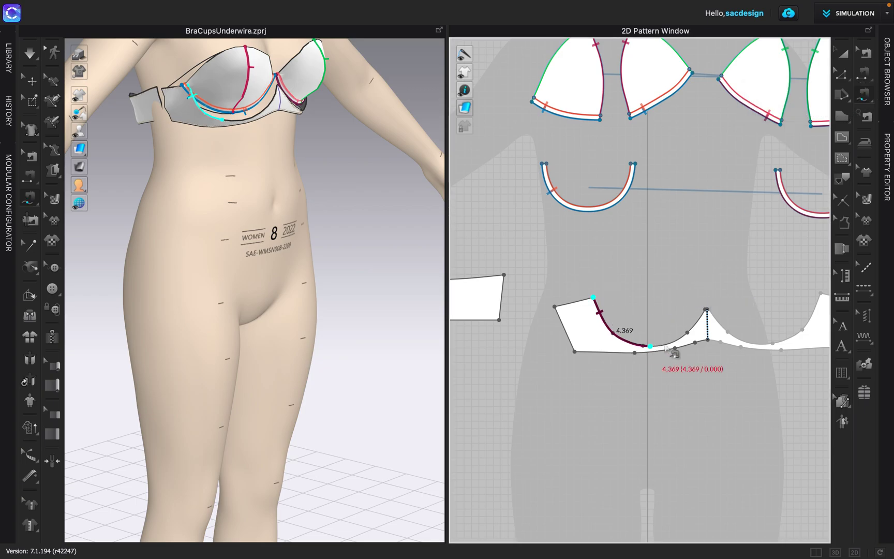
click(706, 310)
click(547, 164)
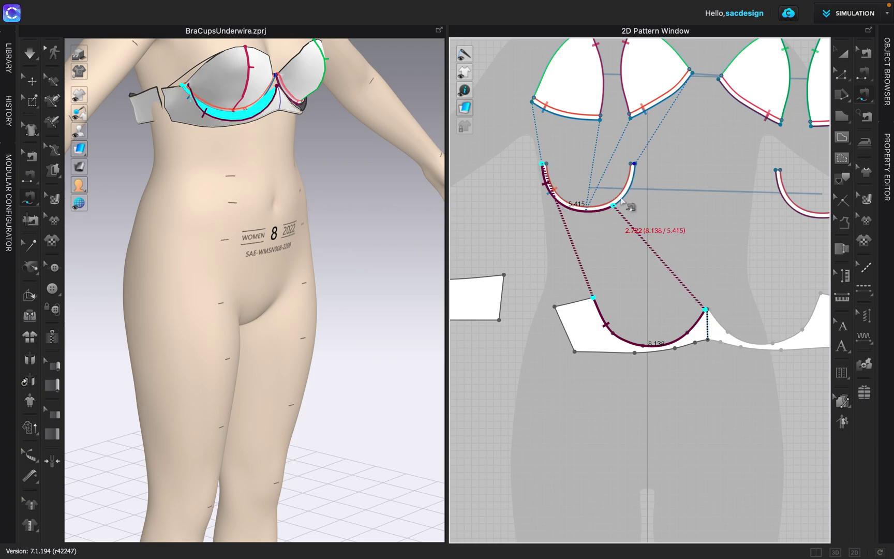
click(637, 165)
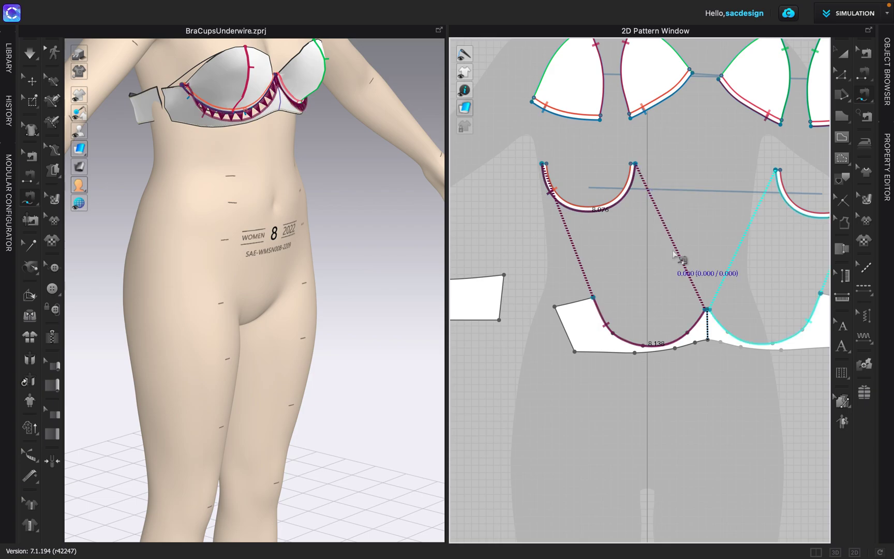
Step: Segment-sew the front band's slanted side edge to the facing end edge of the back band
scroll(711, 274, down, 2)
middle_drag(711, 275, 743, 272)
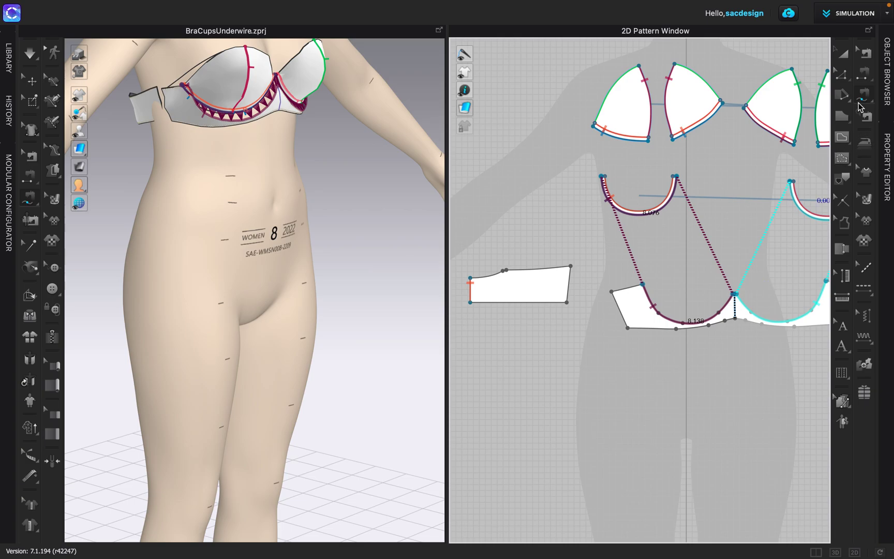
click(866, 52)
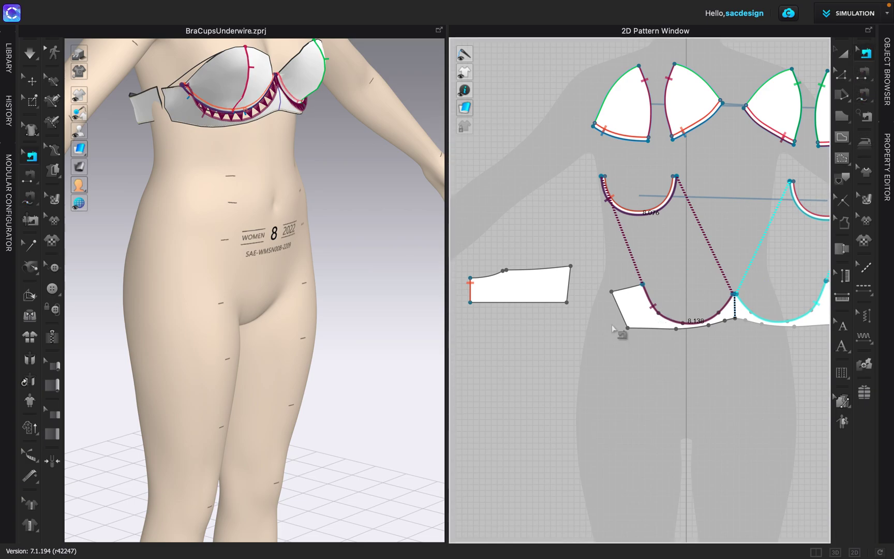
click(600, 363)
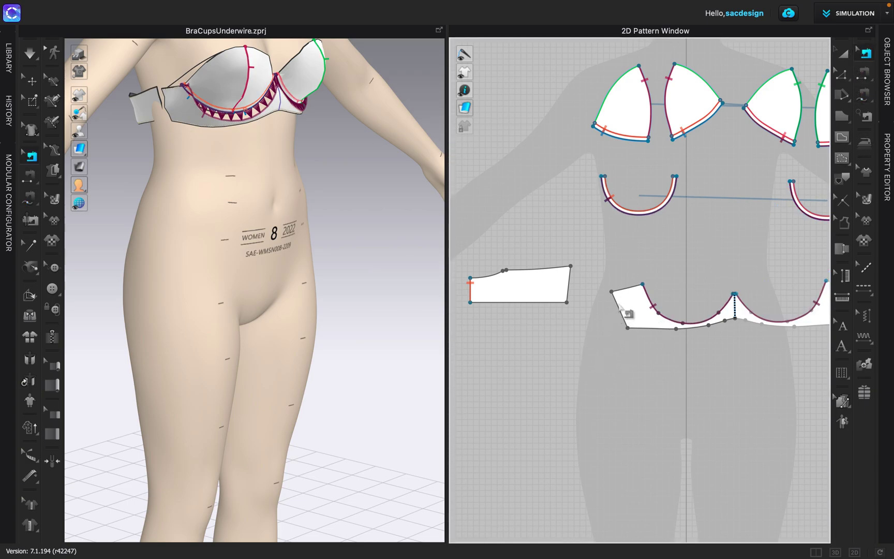
click(863, 77)
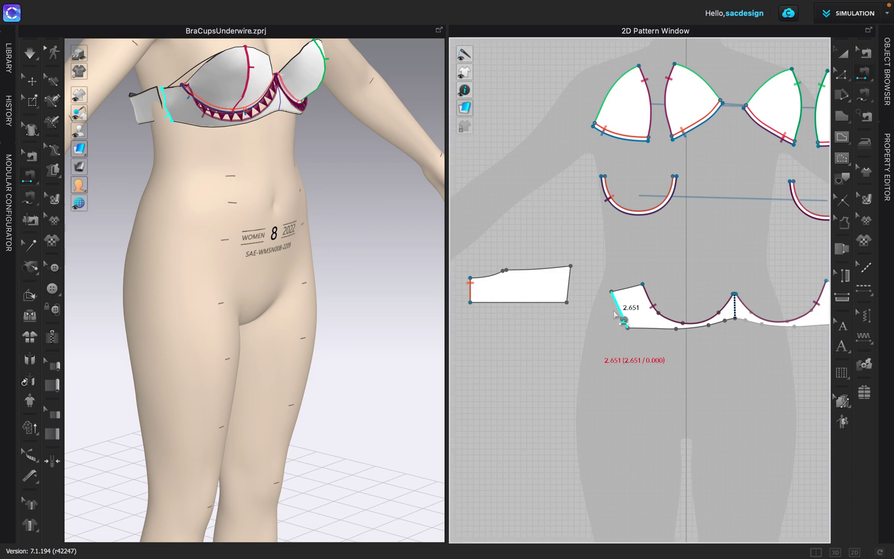
click(620, 315)
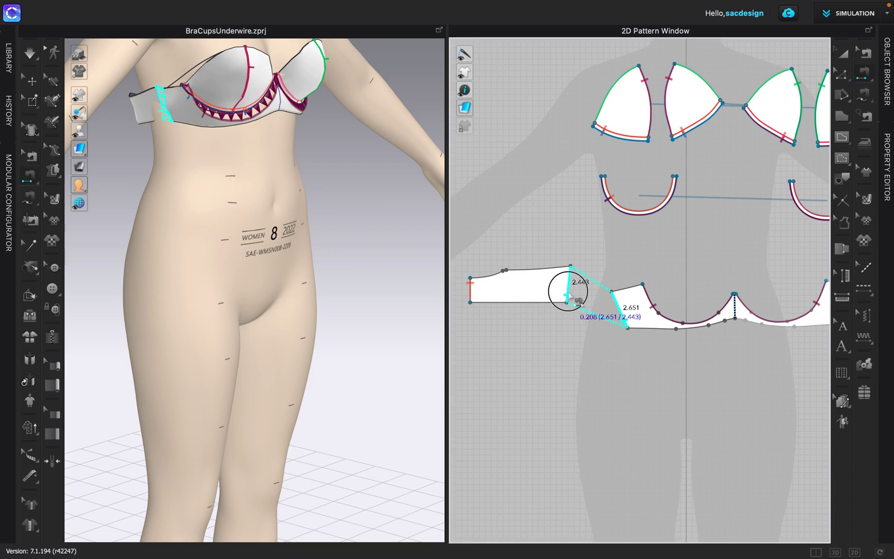
click(569, 296)
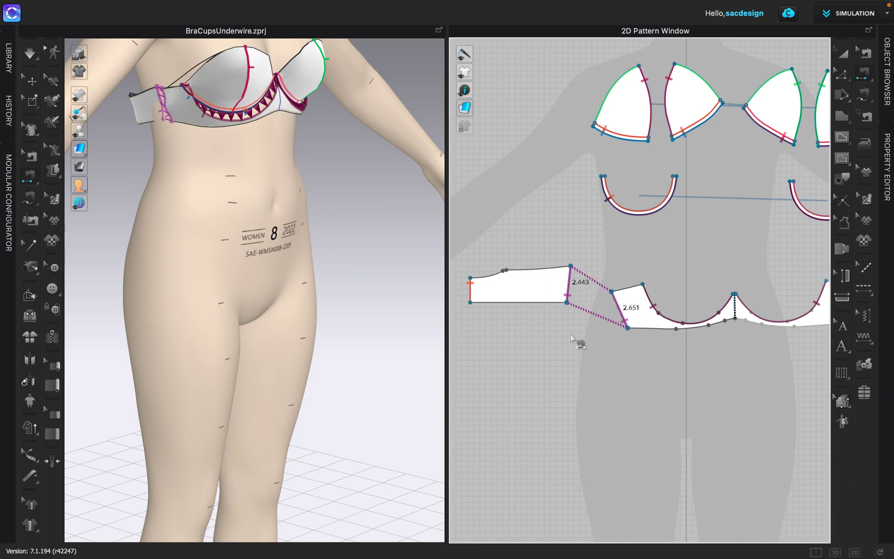
Step: Set the length of the back band's end edge facing the front band to 2.6 in
key(space)
key(z)
click(570, 282)
right_click(569, 280)
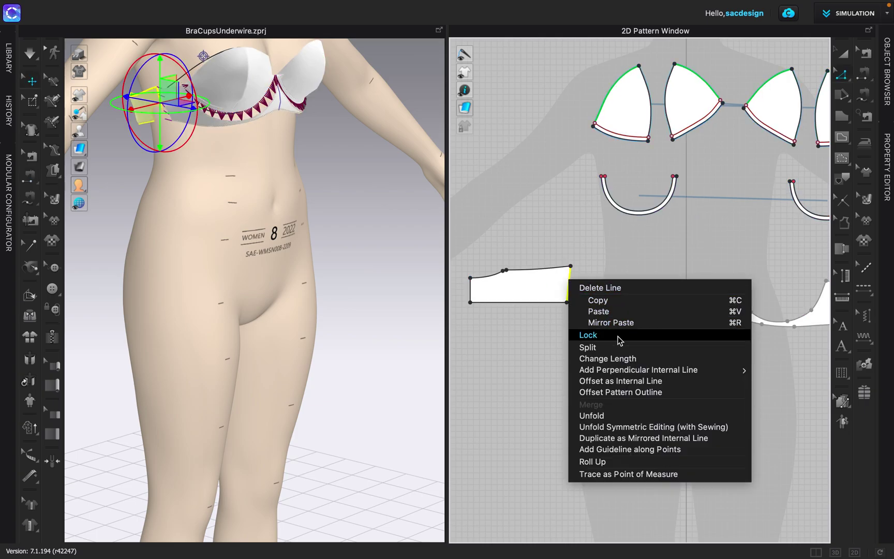
click(614, 359)
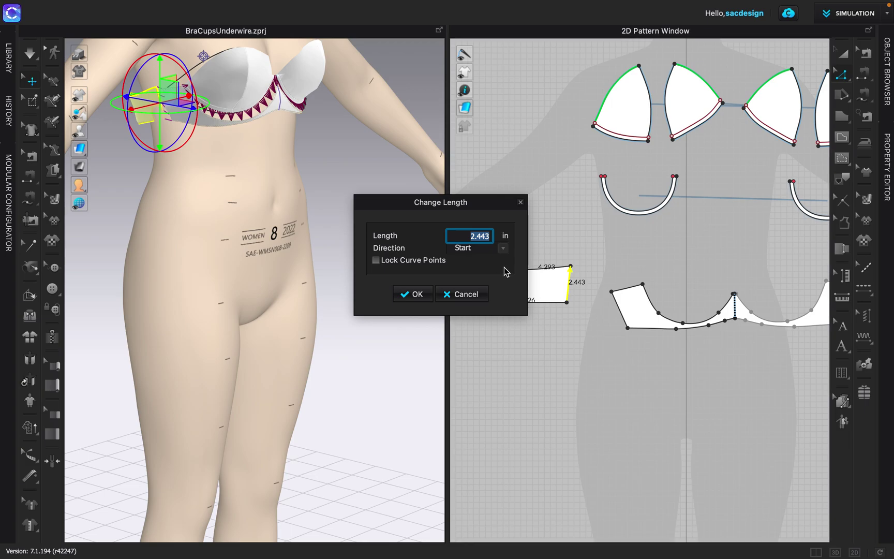
text(2.6)
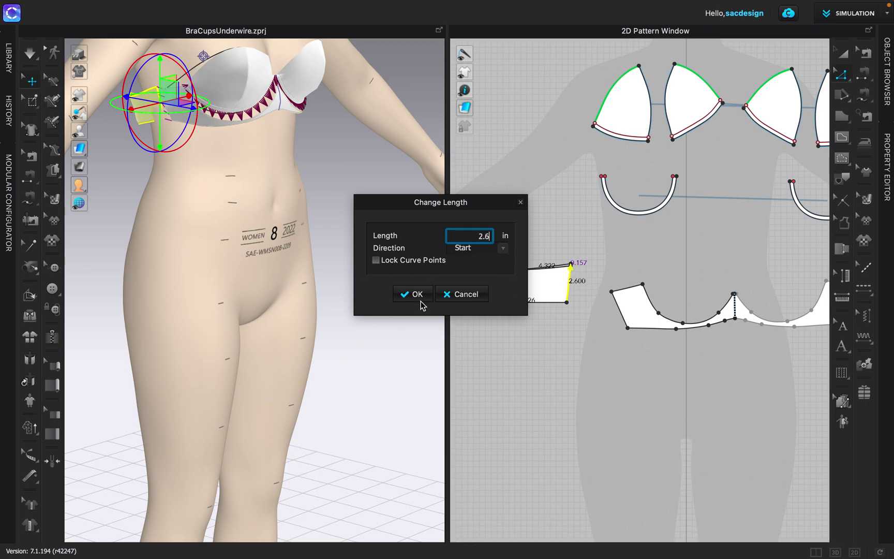
click(420, 300)
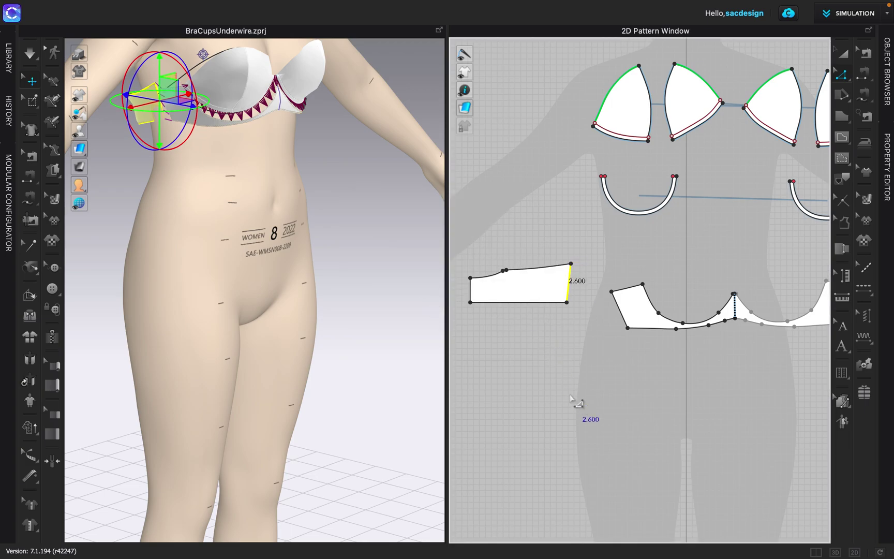
Step: Check the seam connections between the front band and the back bands in the pattern layout and on the avatar
scroll(506, 381, up, 3)
scroll(509, 384, down, 3)
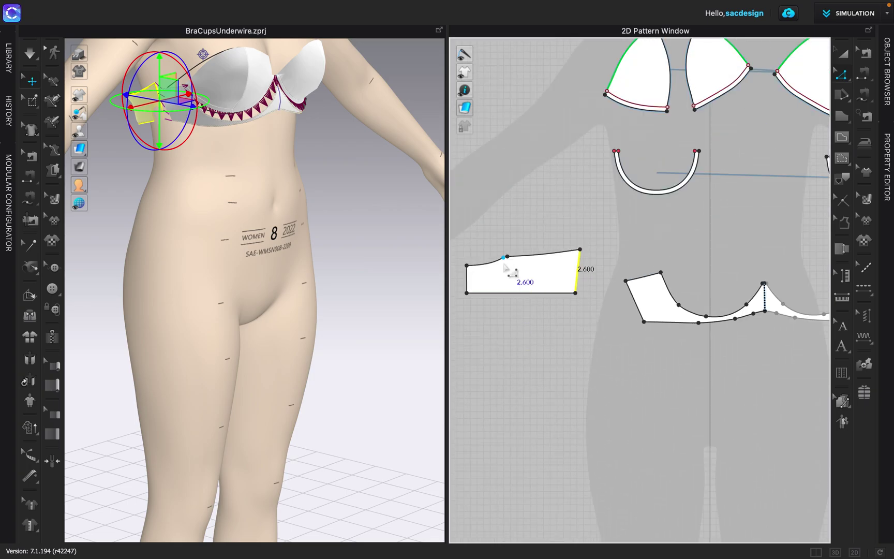
scroll(599, 325, down, 2)
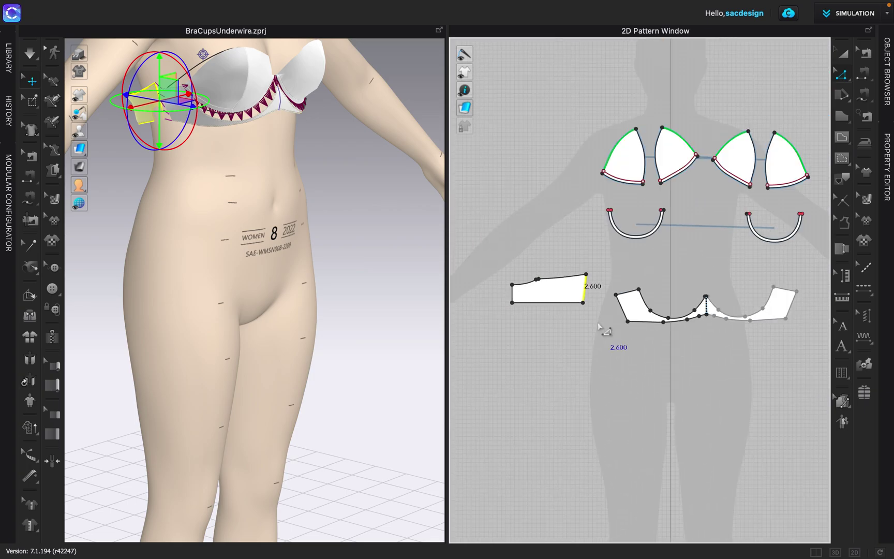
click(865, 53)
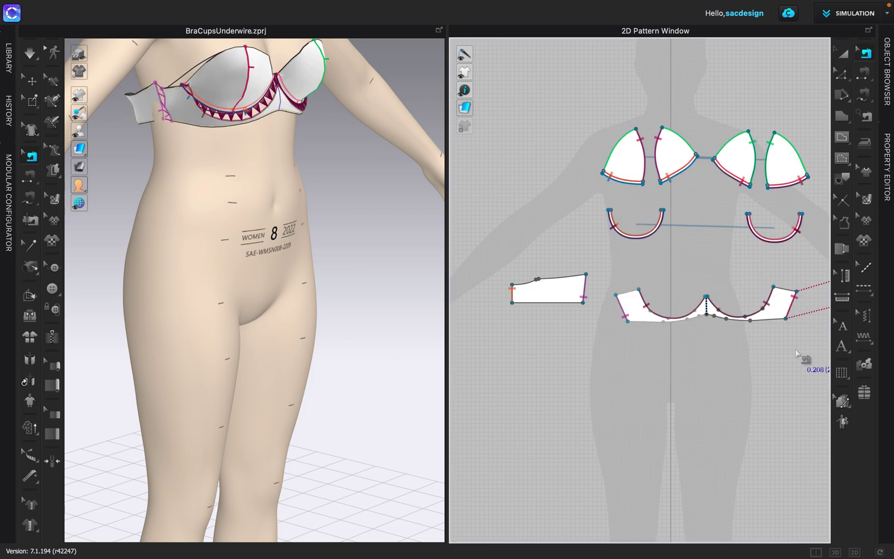
scroll(738, 359, down, 2)
middle_drag(739, 360, 552, 375)
middle_drag(665, 359, 799, 338)
scroll(334, 320, down, 2)
mouse_move(175, 247)
right_down()
mouse_move(256, 255)
mouse_move(282, 247)
mouse_move(180, 250)
right_up()
scroll(201, 162, up, 3)
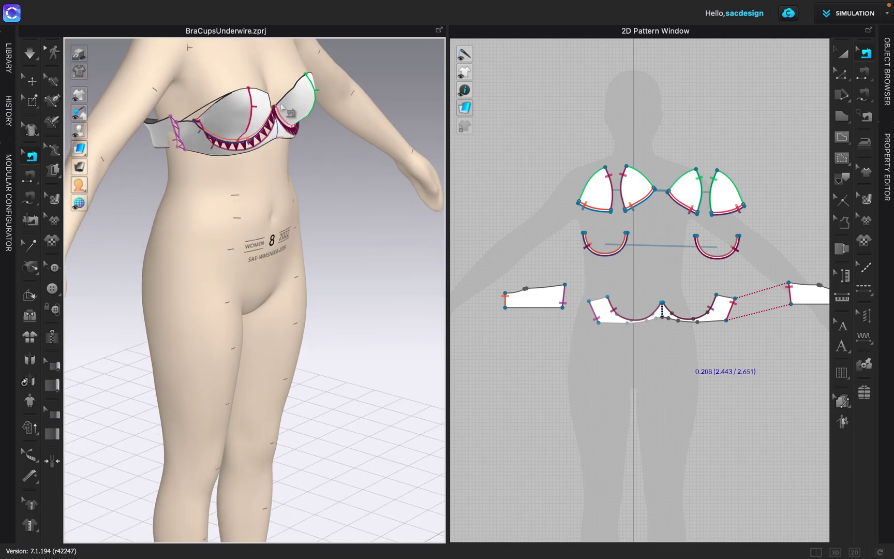
Step: Simulate the sewn garment and pull the back band into place at the avatar's side
key(space)
click(171, 145)
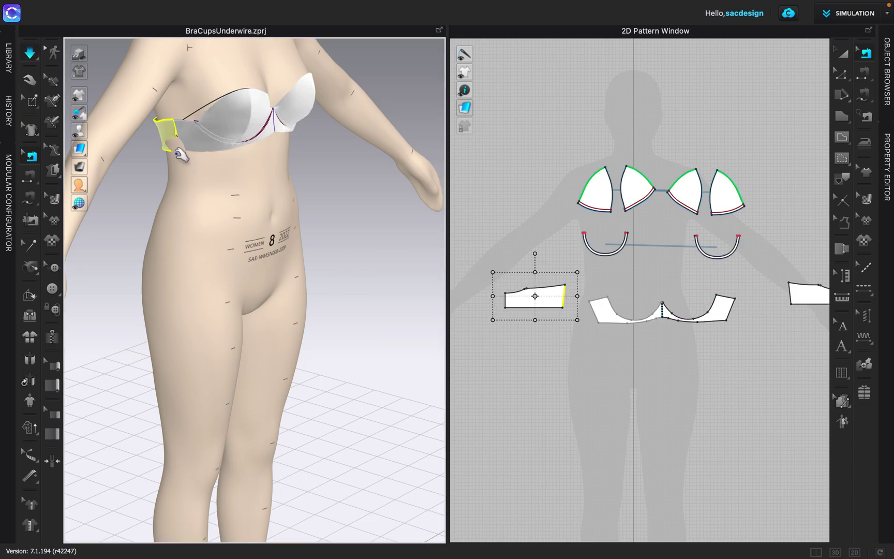
right_drag(186, 186, 133, 200)
click(126, 196)
Step: Display the Fit Map on the bra to examine the tightness of the band and cups, and hide it again
mouse_move(83, 187)
mouse_move(79, 167)
click(137, 167)
click(134, 167)
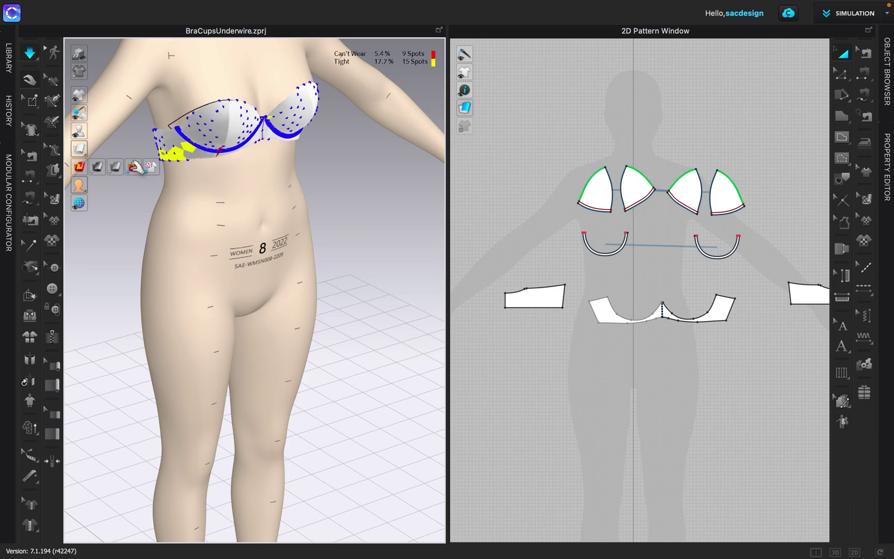
mouse_move(175, 175)
right_down()
mouse_move(295, 159)
mouse_move(247, 176)
mouse_move(132, 173)
mouse_move(165, 173)
right_up()
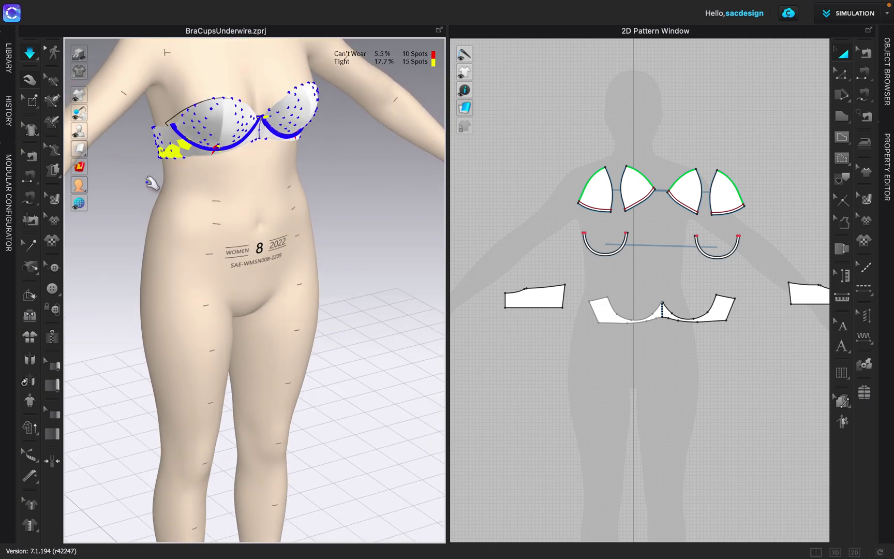
key(b)
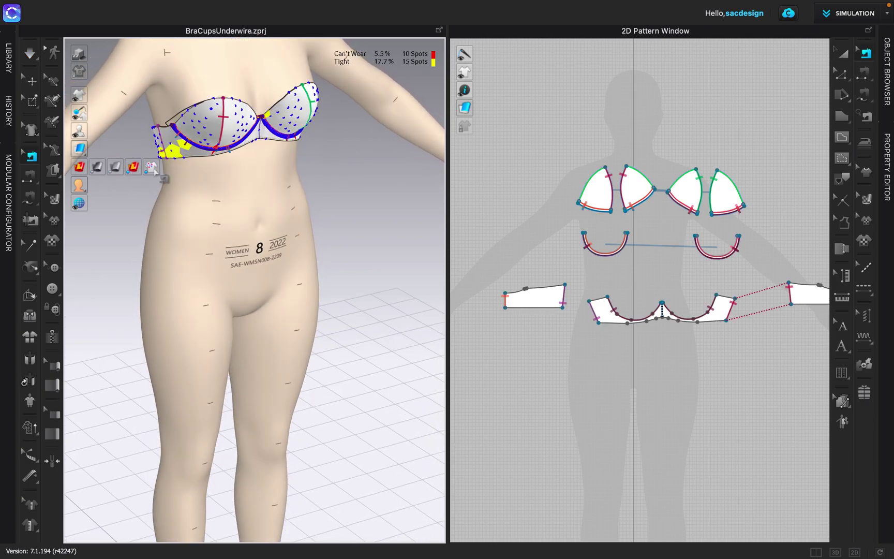
click(133, 167)
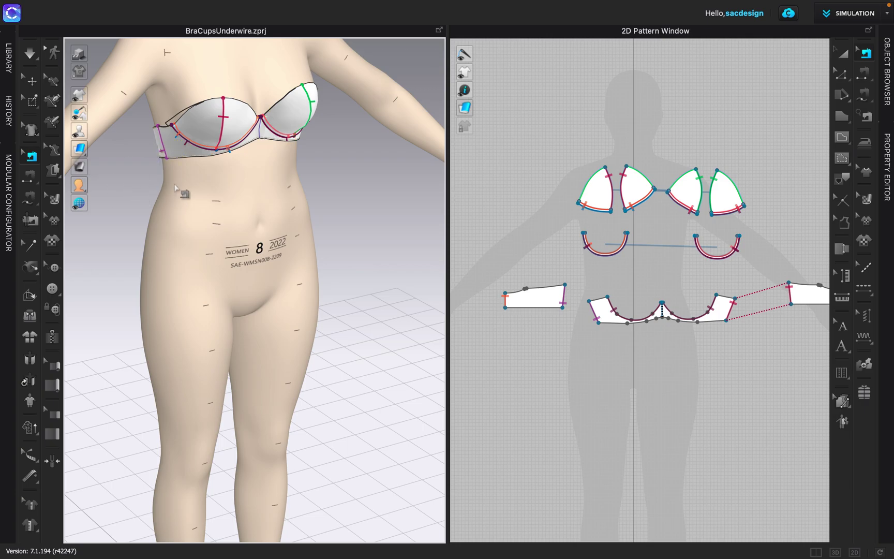
mouse_move(197, 186)
right_down()
mouse_move(208, 186)
mouse_move(200, 181)
right_up()
key(2)
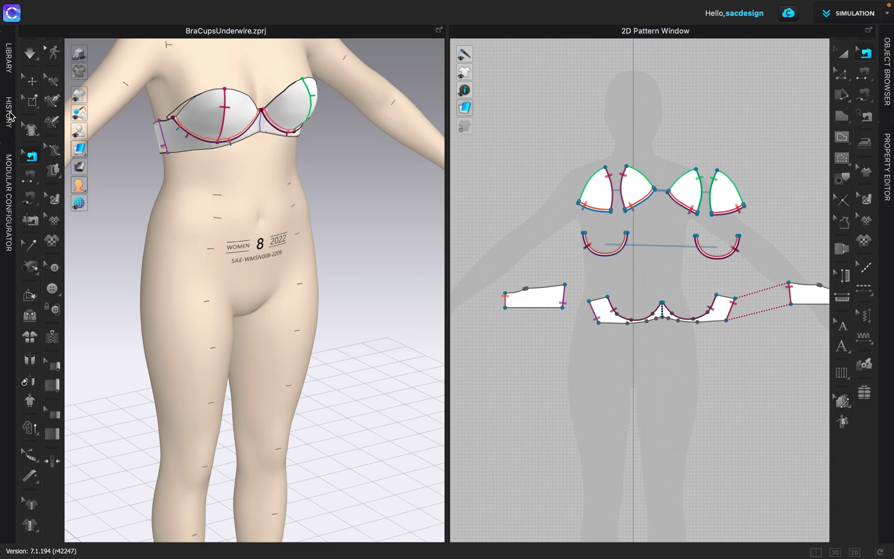
Step: Record the current 3D state in the history and rename it "Band freeze wire"
click(10, 115)
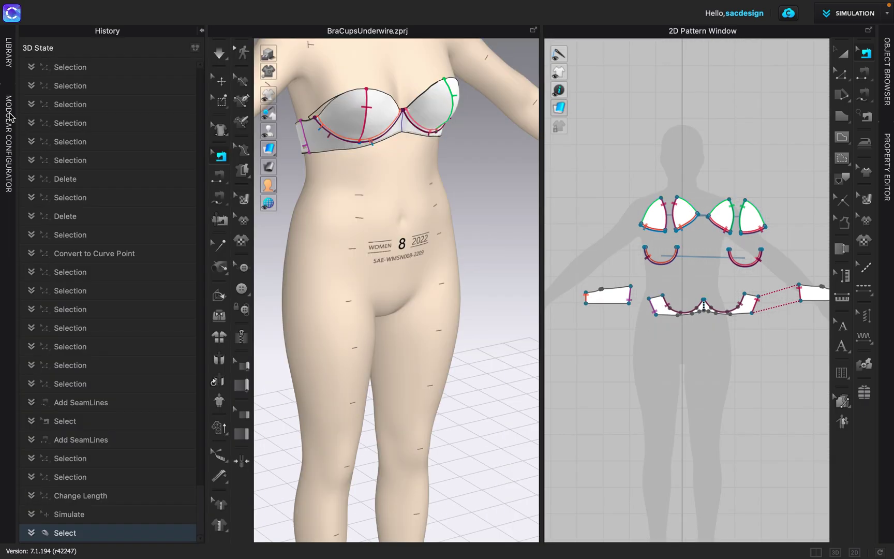
click(193, 48)
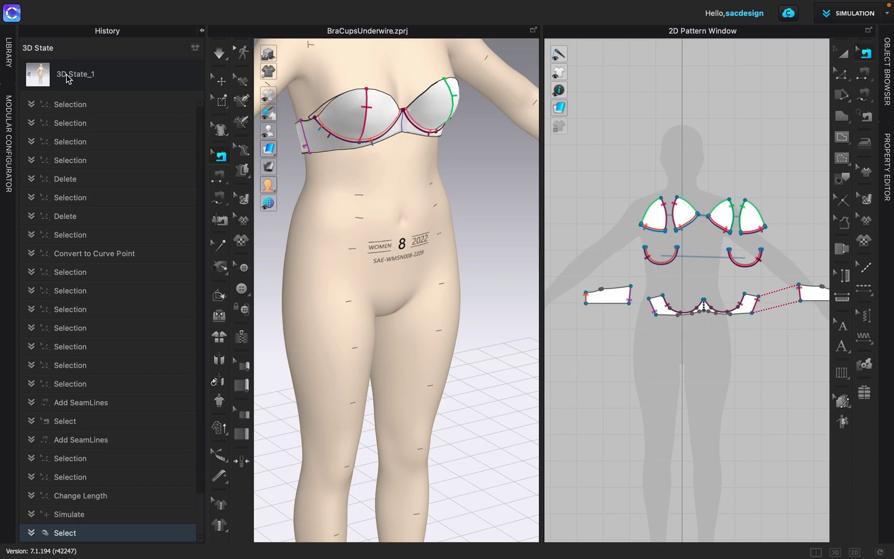
double_click(67, 78)
click(472, 327)
right_click(82, 77)
click(111, 97)
text(Band freeze wire)
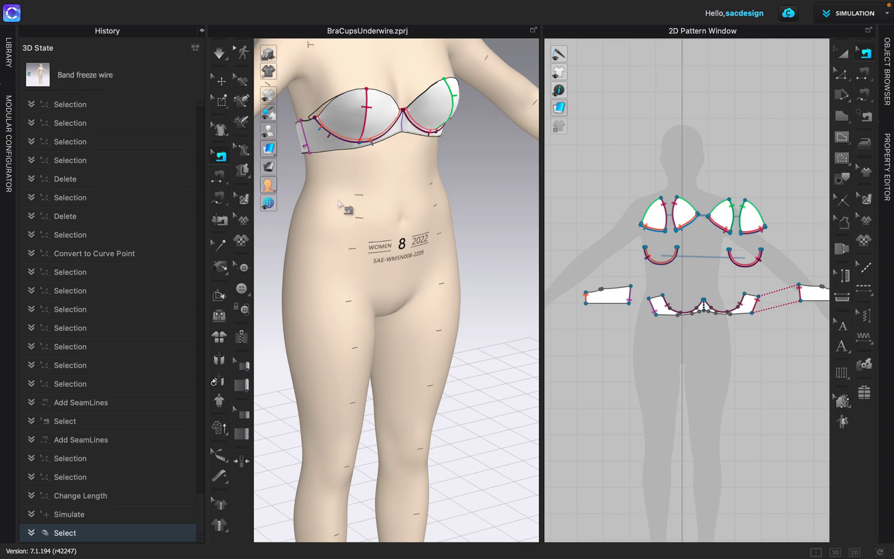
click(202, 32)
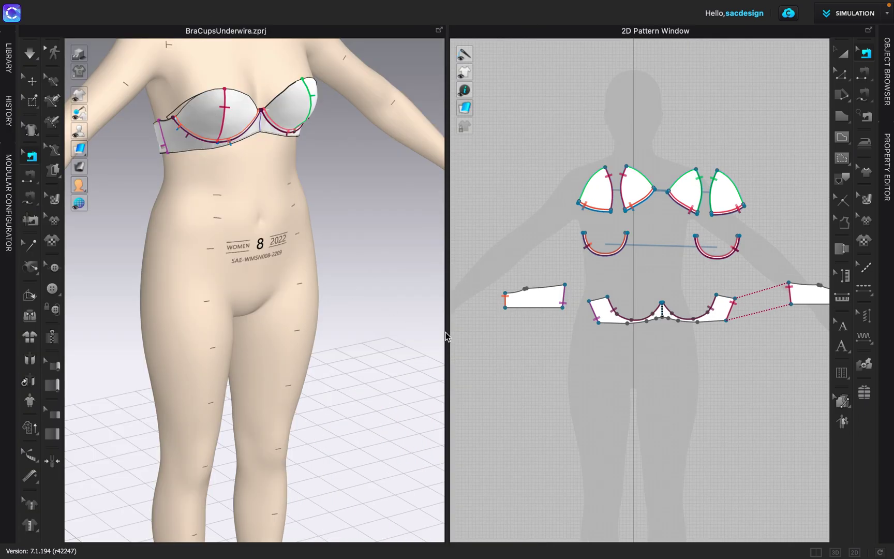
Step: Select the underwire pattern piece and open the Object Browser and Property Editor
scroll(688, 259, up, 3)
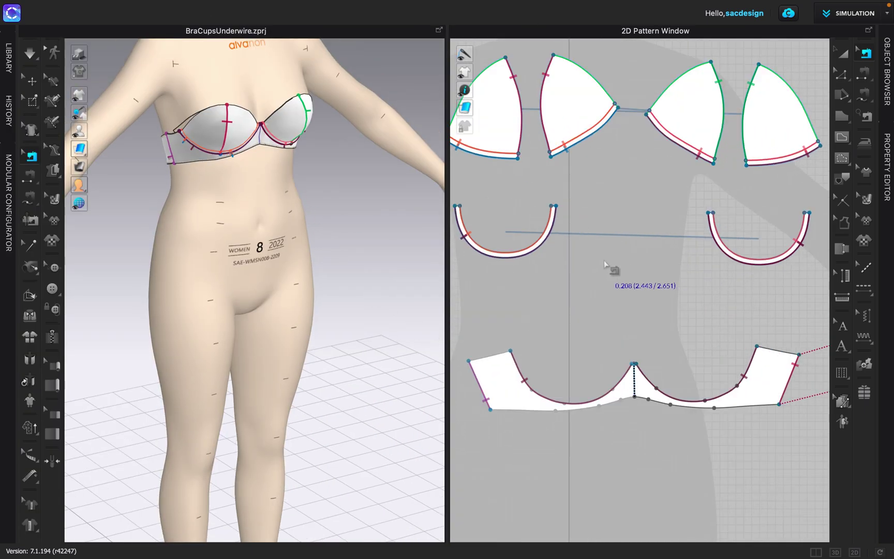
click(846, 54)
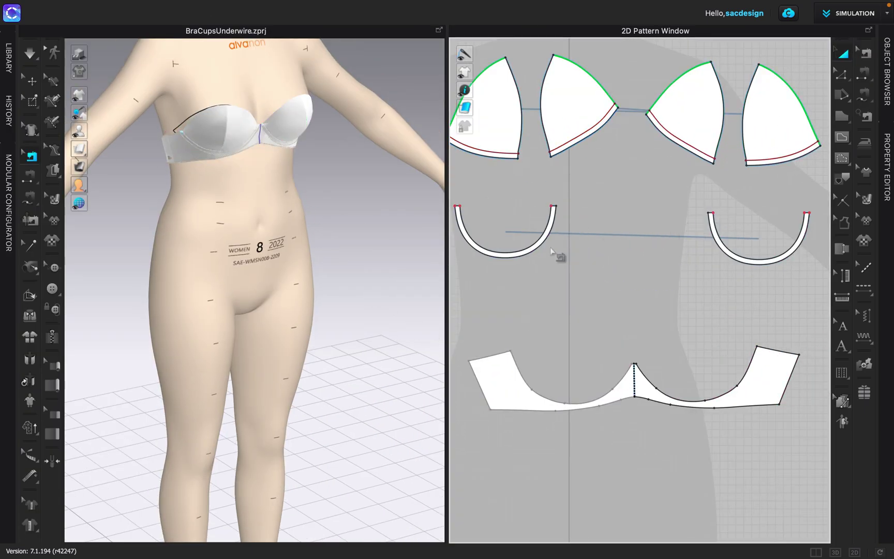
click(532, 253)
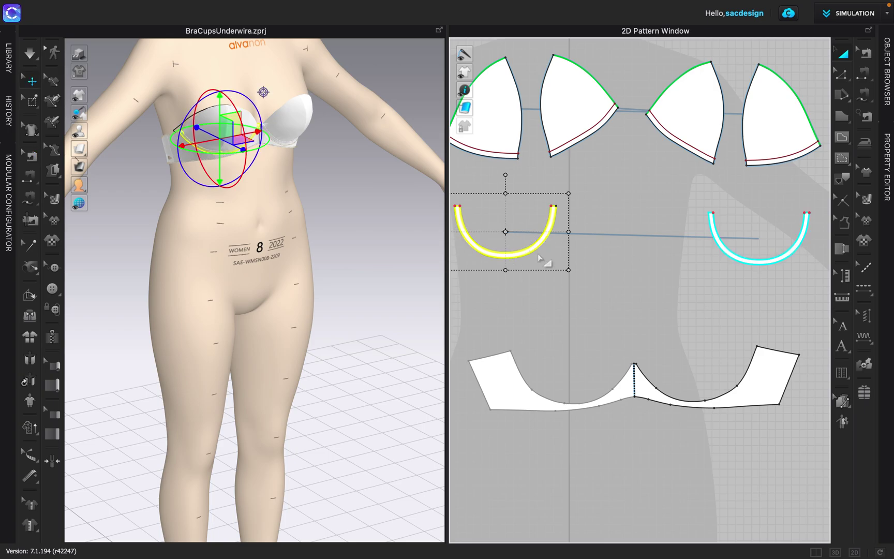
click(888, 83)
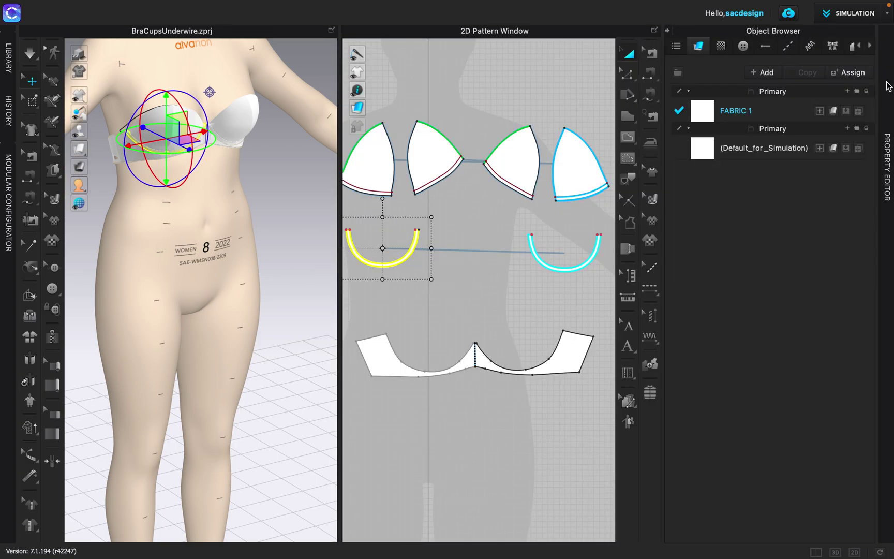
click(888, 88)
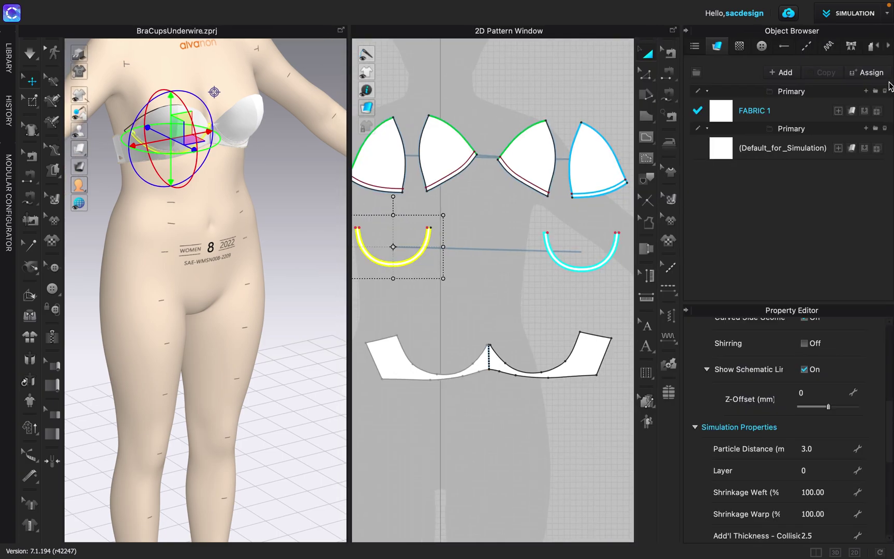
Step: Duplicate FABRIC 1 and delete the surplus copy, FABRIC 1 Copy 1
right_click(757, 118)
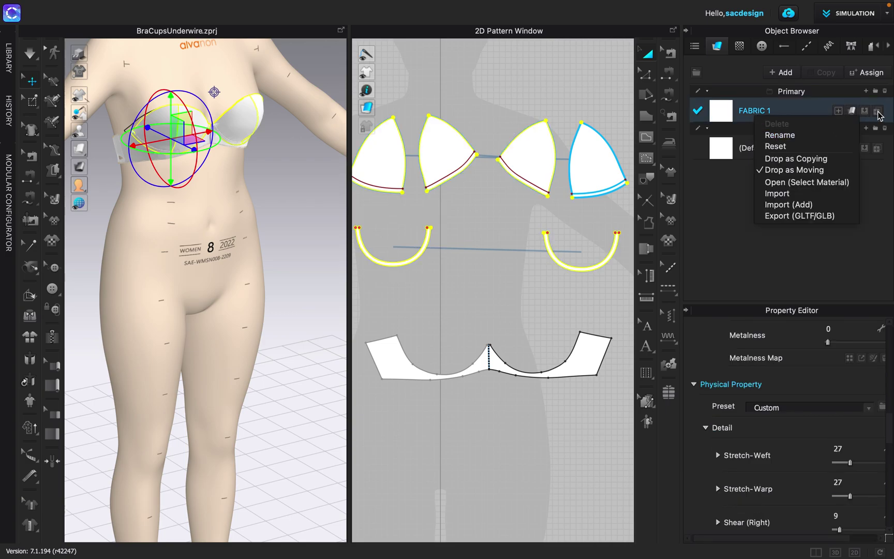
click(805, 272)
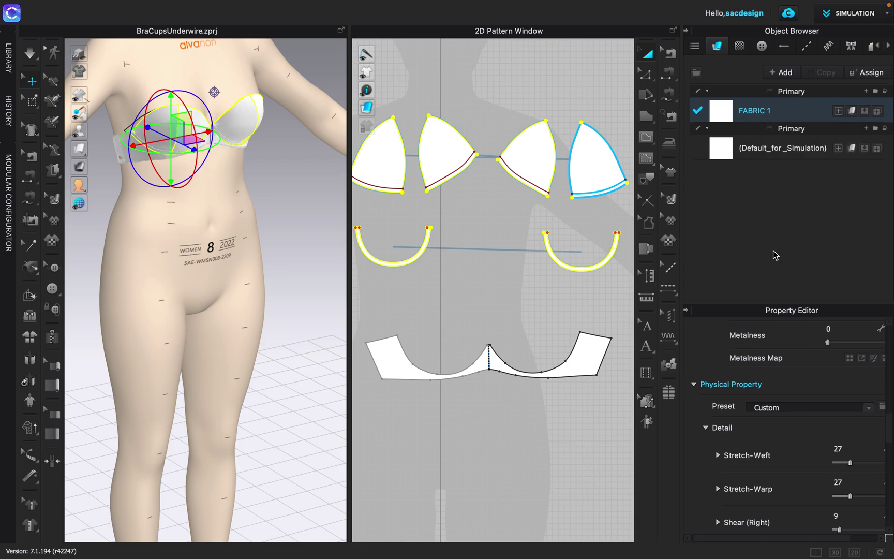
click(749, 120)
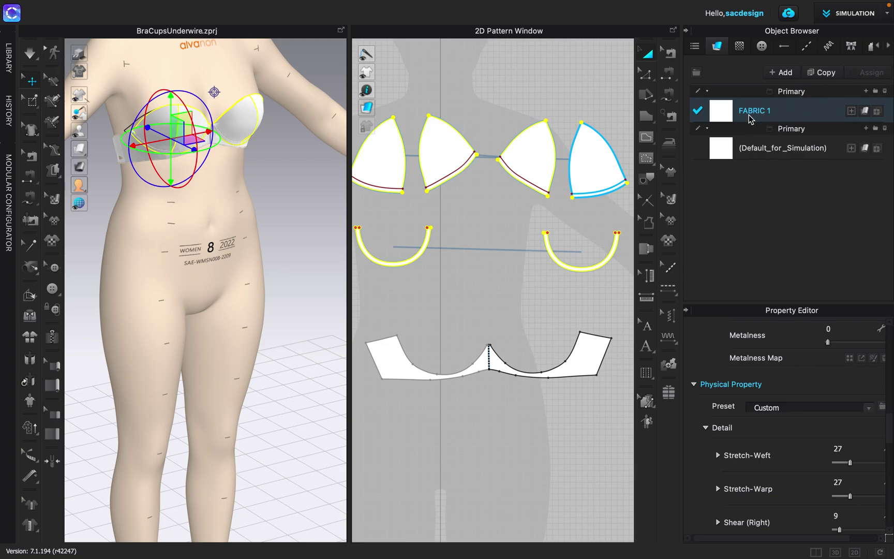
click(823, 72)
click(823, 72)
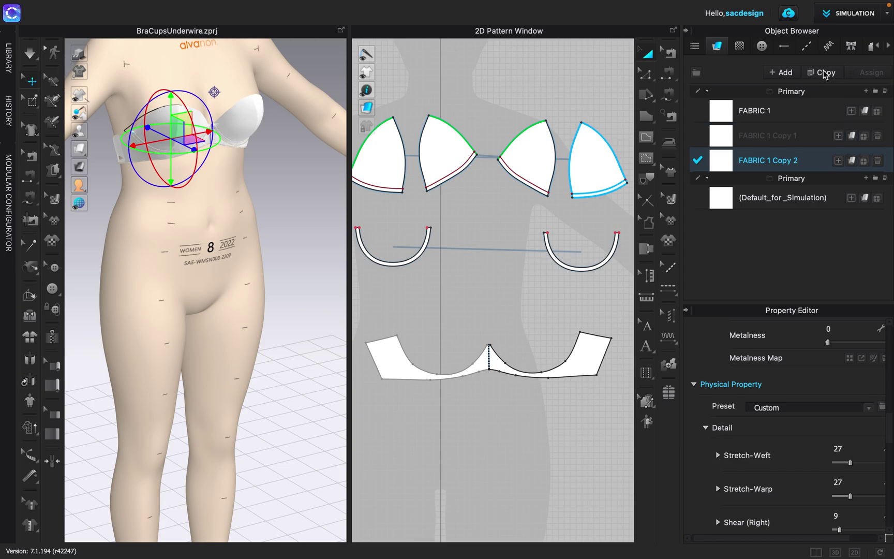
click(879, 136)
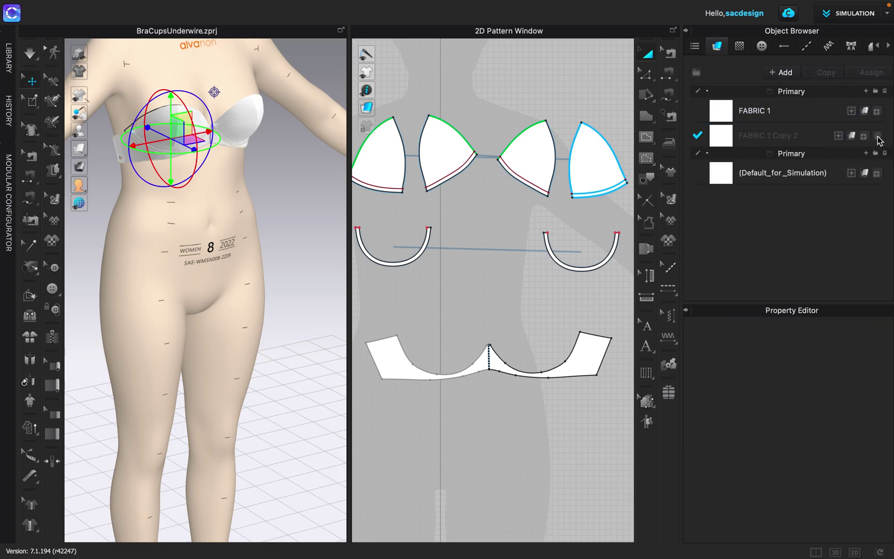
Step: Rename FABRIC 1 Copy 2 as "Wire" and assign it to both underwires
click(765, 145)
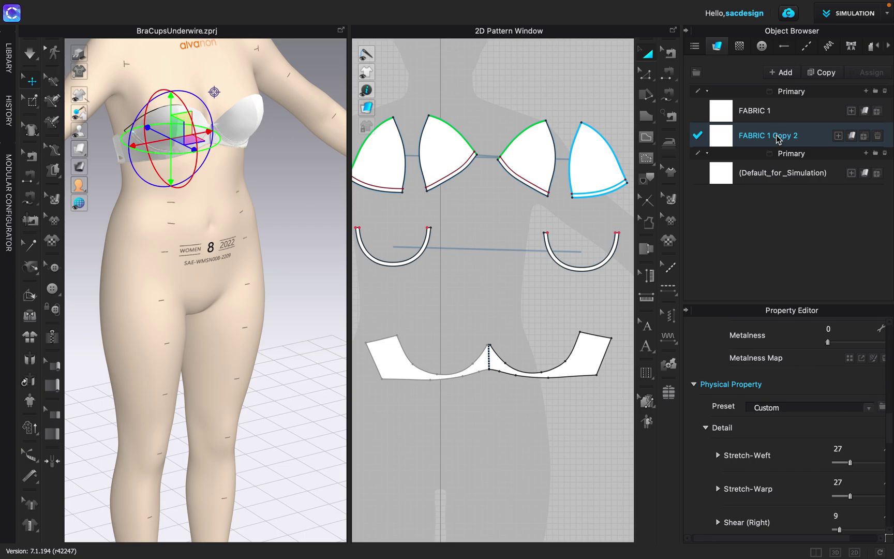
double_click(777, 136)
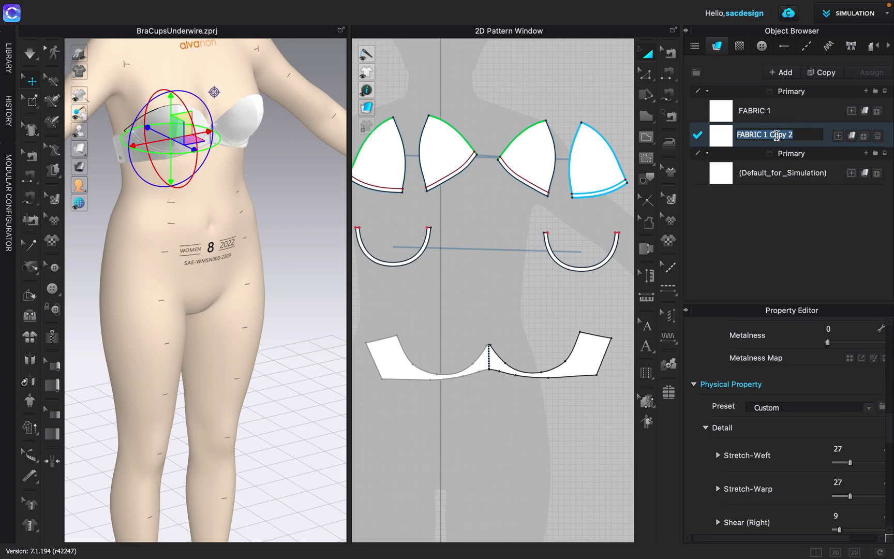
text(Wire)
key(Return)
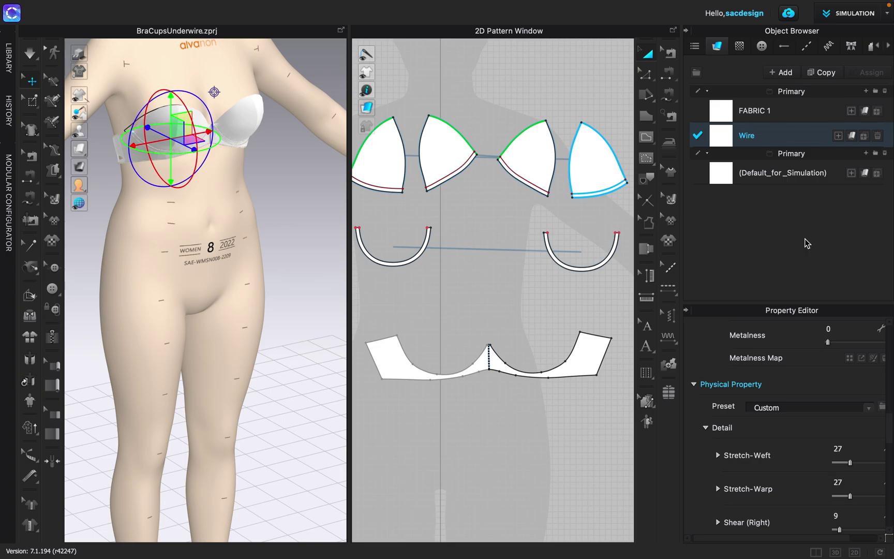
click(609, 257)
drag(719, 142, 425, 257)
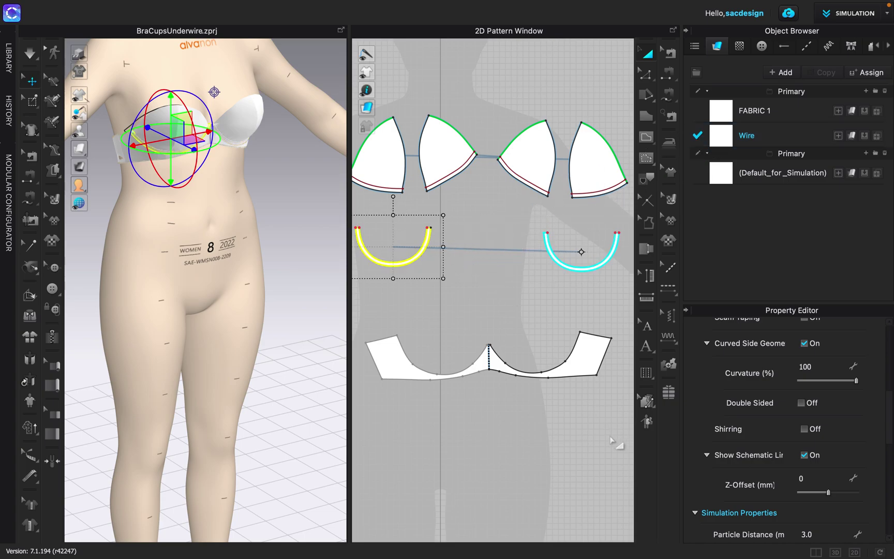
Step: Set the front material type of the Wire fabric to Metal (Render Only)
click(779, 135)
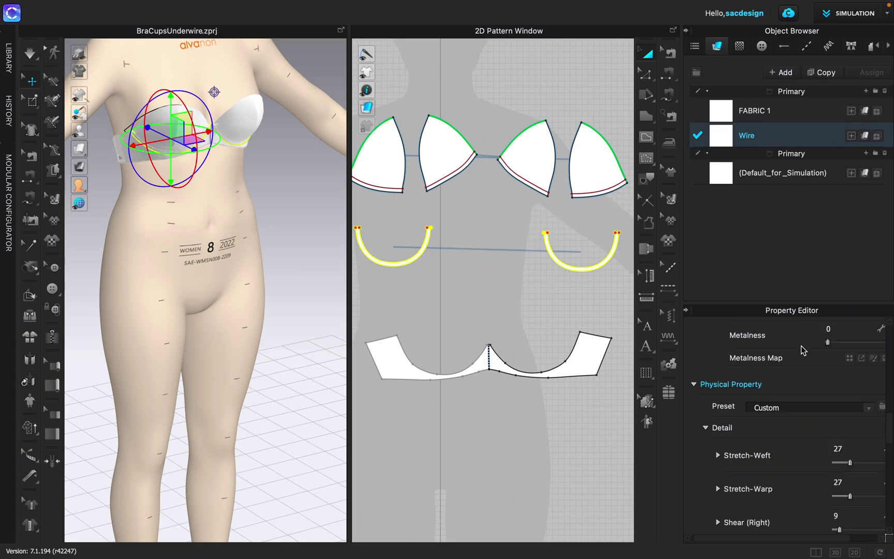
scroll(819, 420, up, 2)
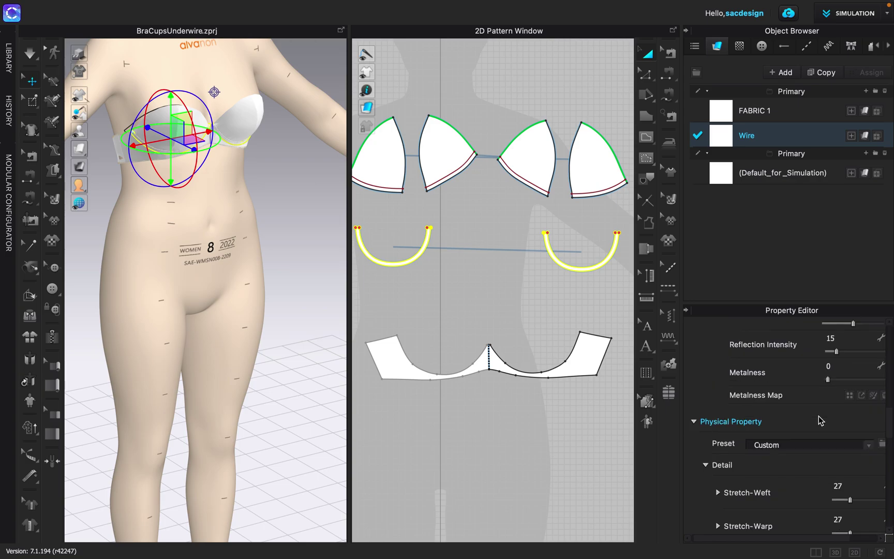
scroll(819, 418, up, 10)
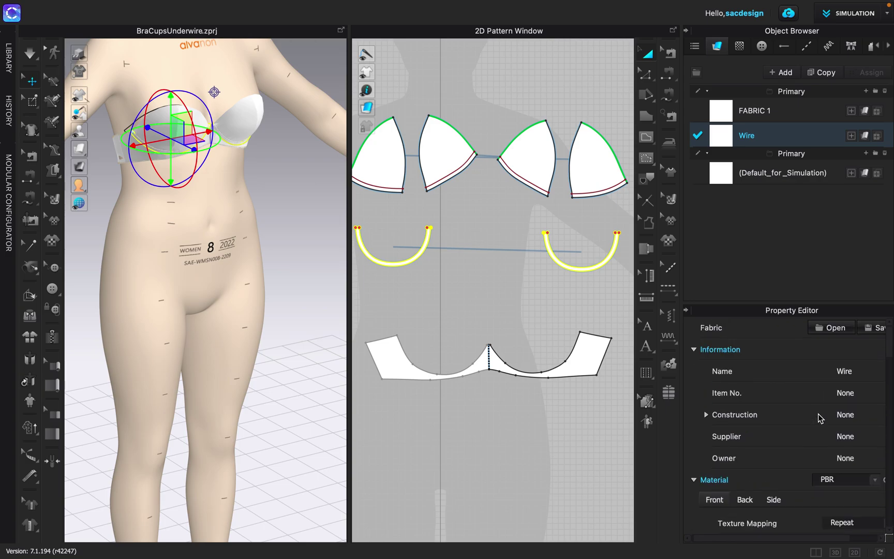
scroll(816, 415, down, 4)
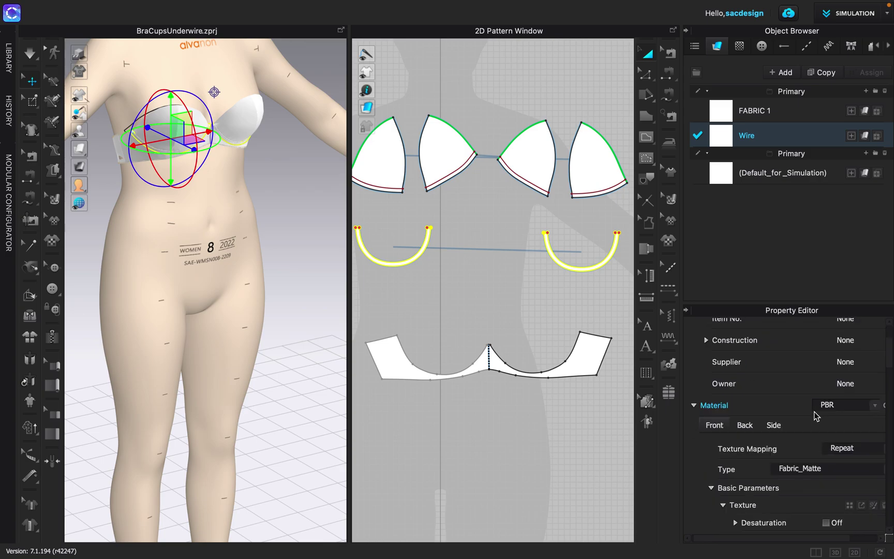
scroll(815, 415, down, 2)
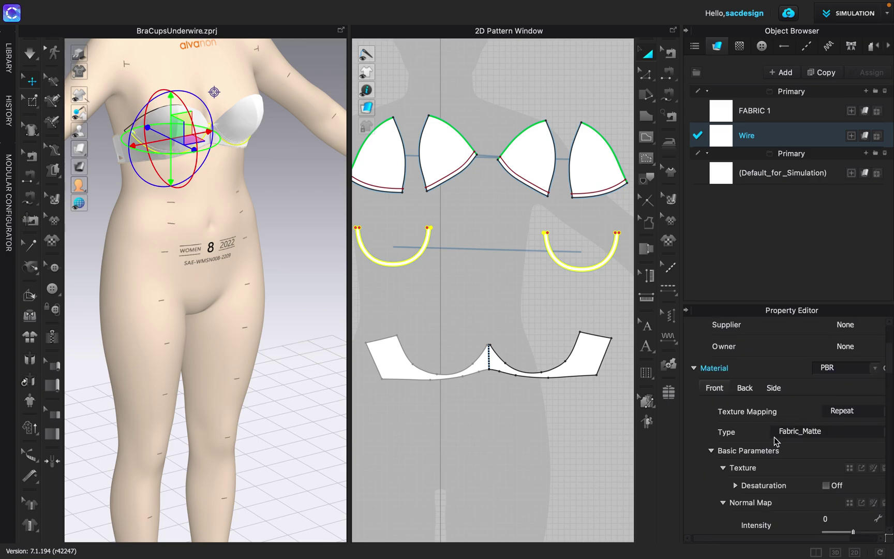
scroll(776, 442, down, 2)
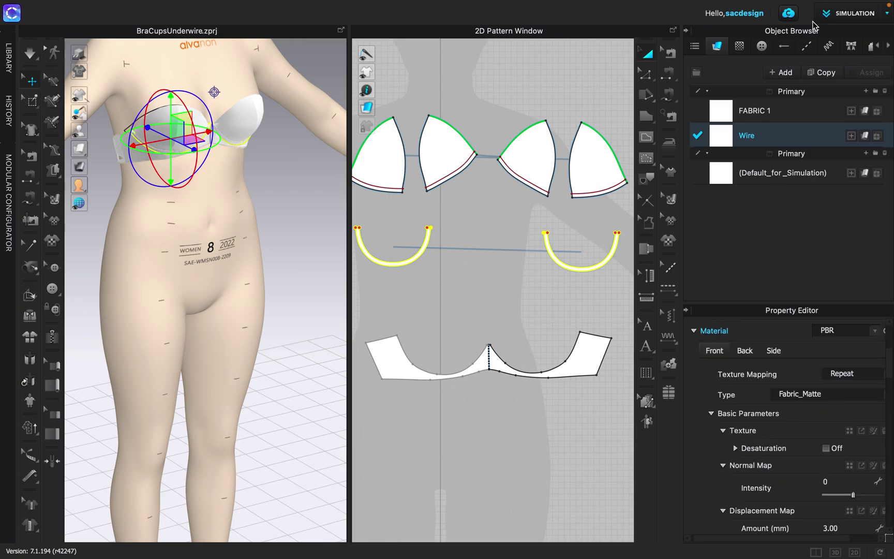
click(879, 396)
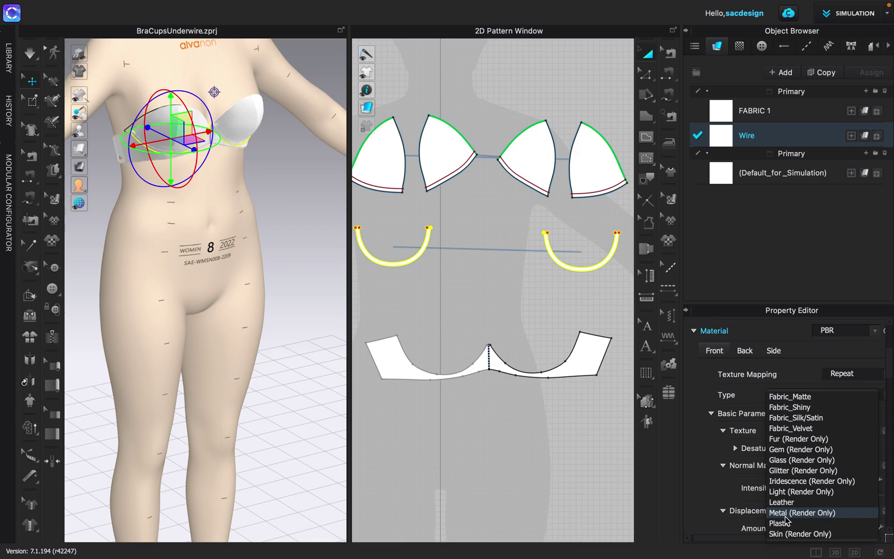
click(820, 514)
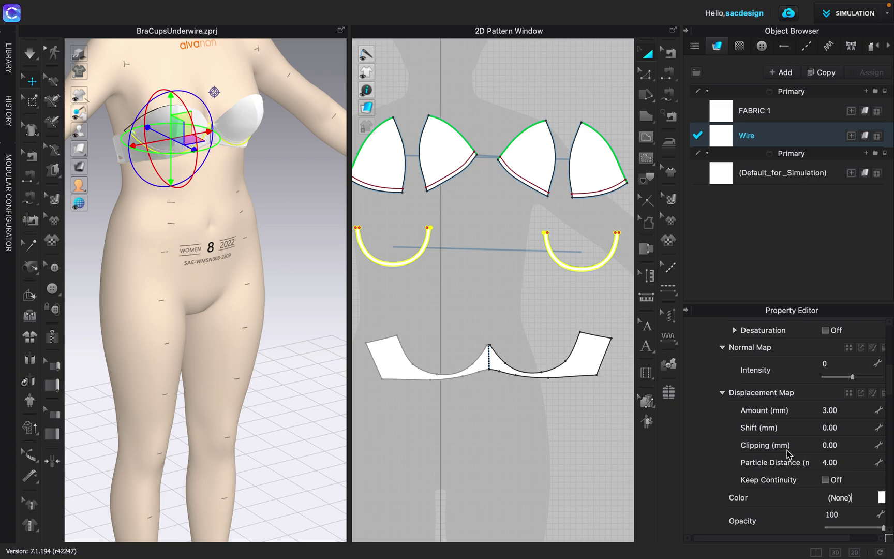
Step: Apply the Trim_Fusible_Rigid physical property preset to the Wire fabric and review its detail values
scroll(811, 463, down, 3)
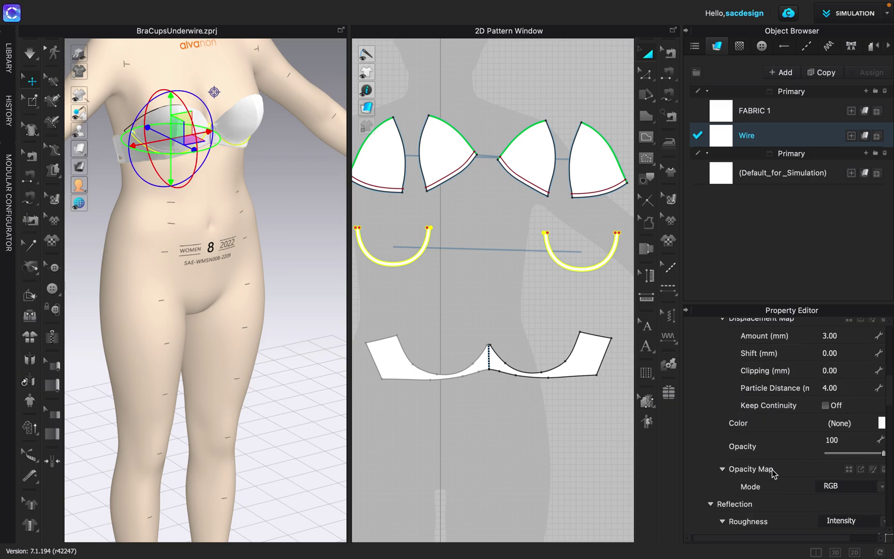
scroll(773, 472, down, 2)
scroll(772, 480, down, 2)
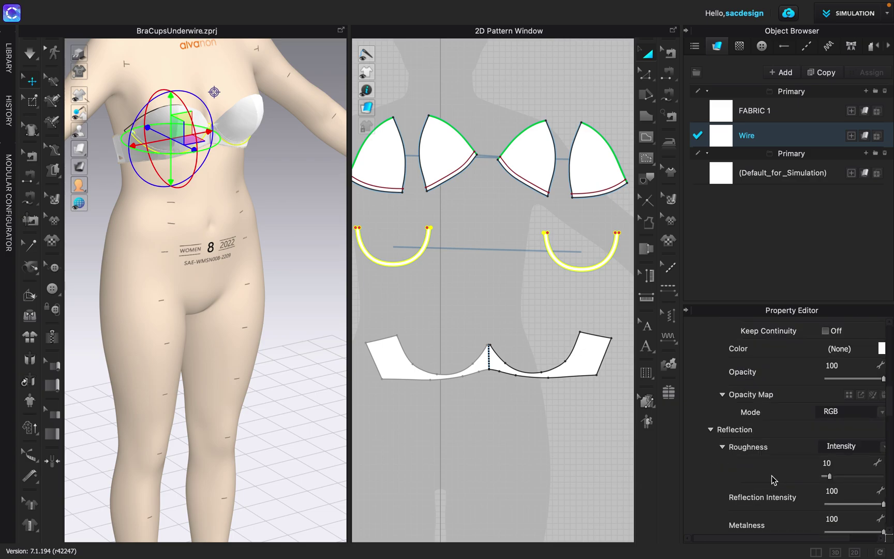
scroll(773, 479, down, 6)
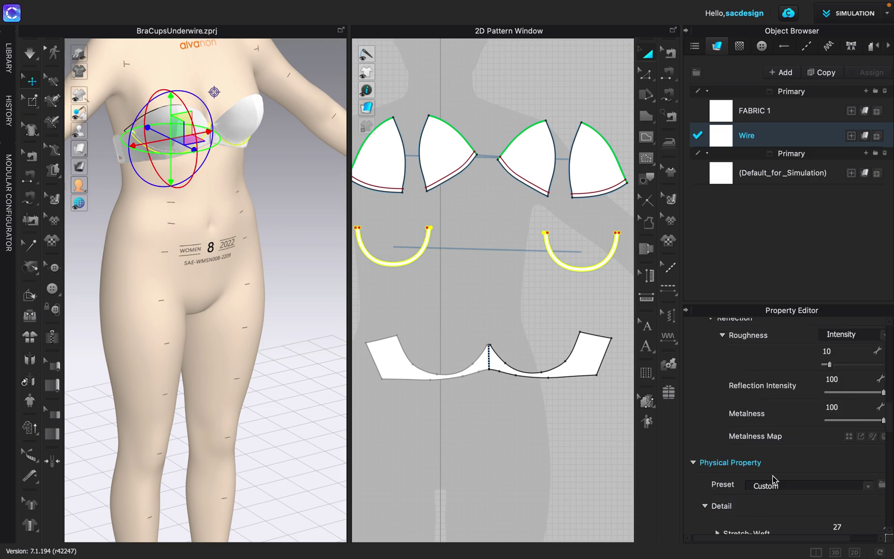
scroll(773, 478, down, 2)
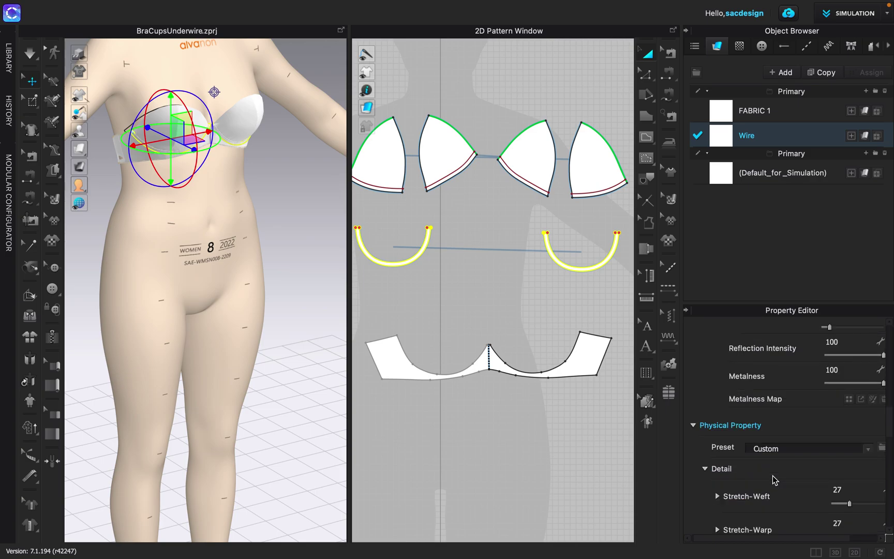
click(780, 449)
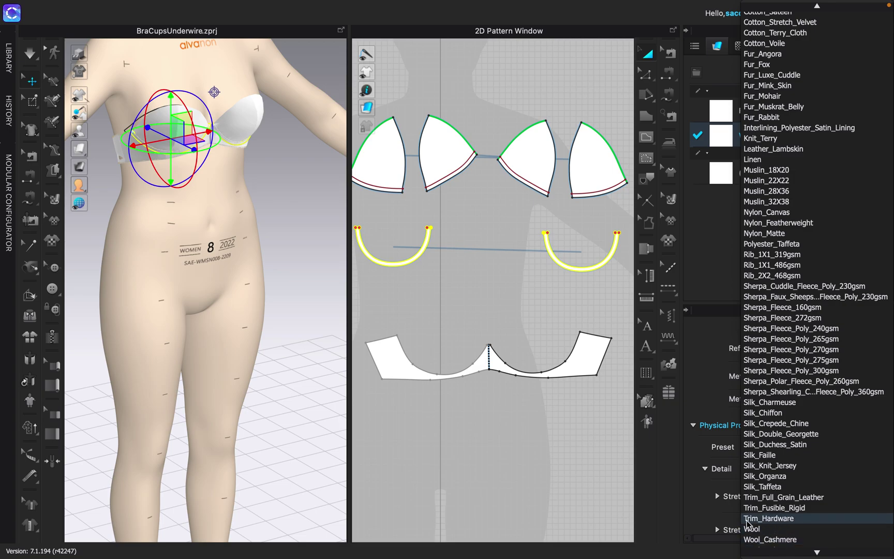
click(784, 509)
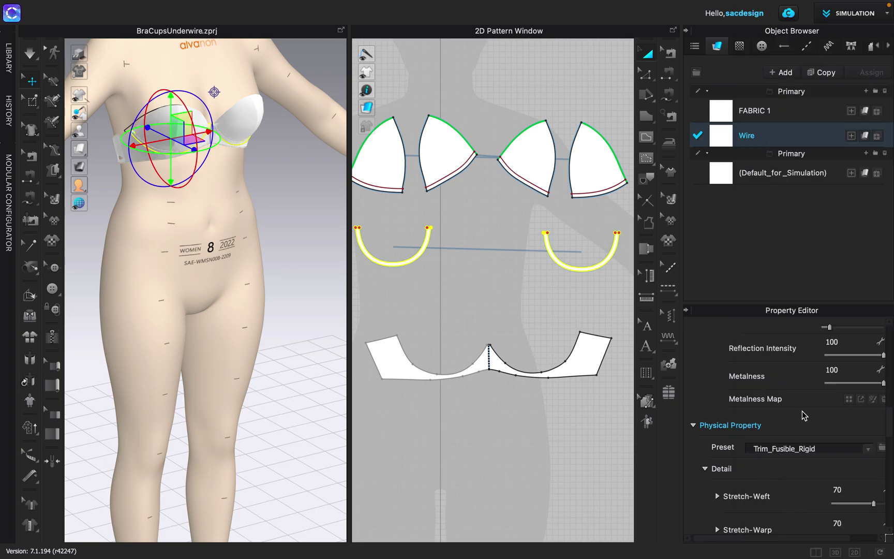
scroll(827, 446, down, 8)
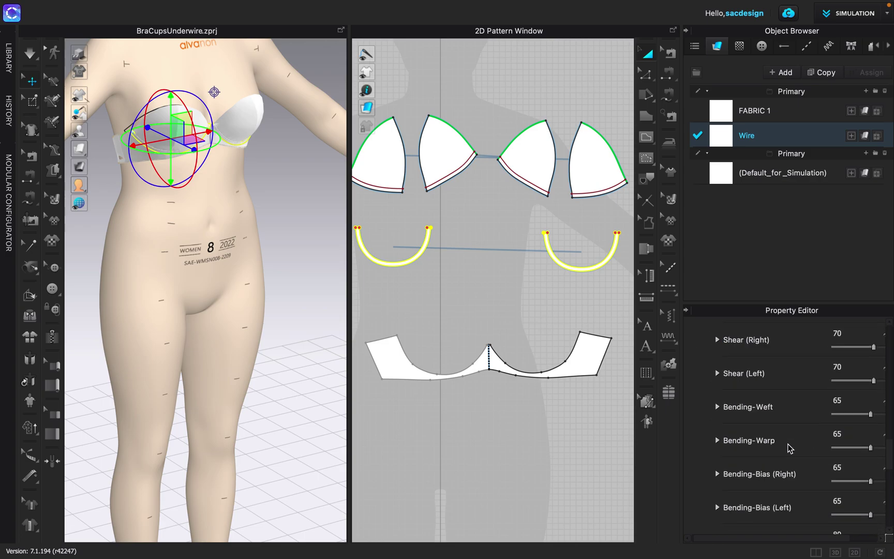
scroll(791, 448, down, 10)
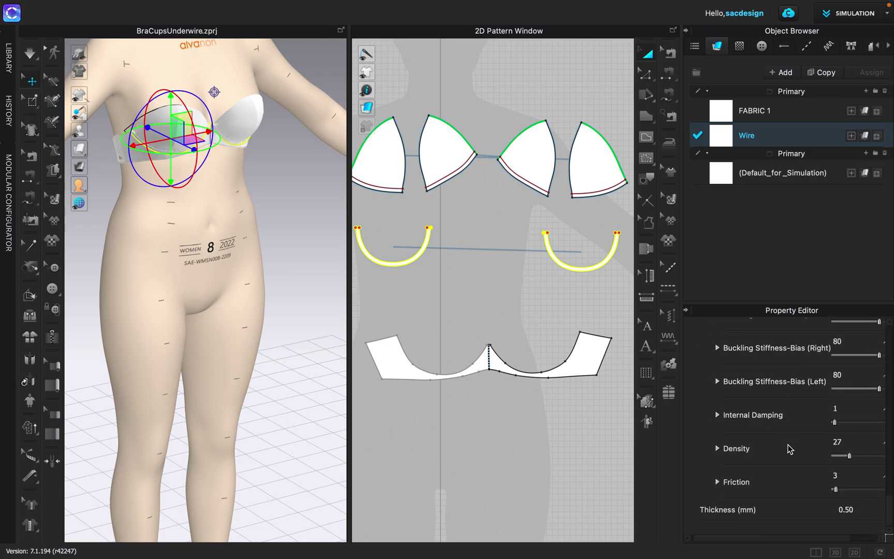
scroll(787, 449, up, 15)
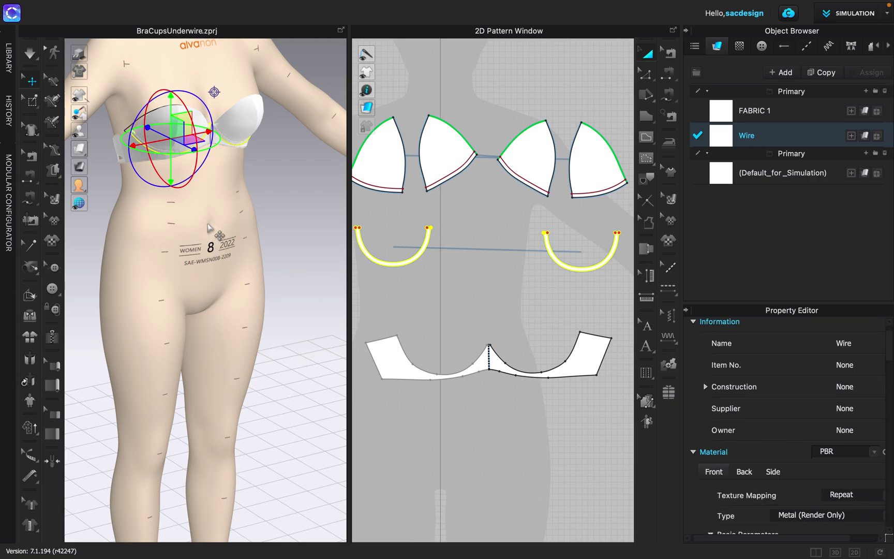
Step: Run the simulation of the bra on the avatar with the updated Wire fabric and stop it
click(284, 194)
key(space)
right_drag(176, 189, 194, 188)
click(150, 159)
click(205, 191)
right_drag(205, 191, 176, 192)
key(space)
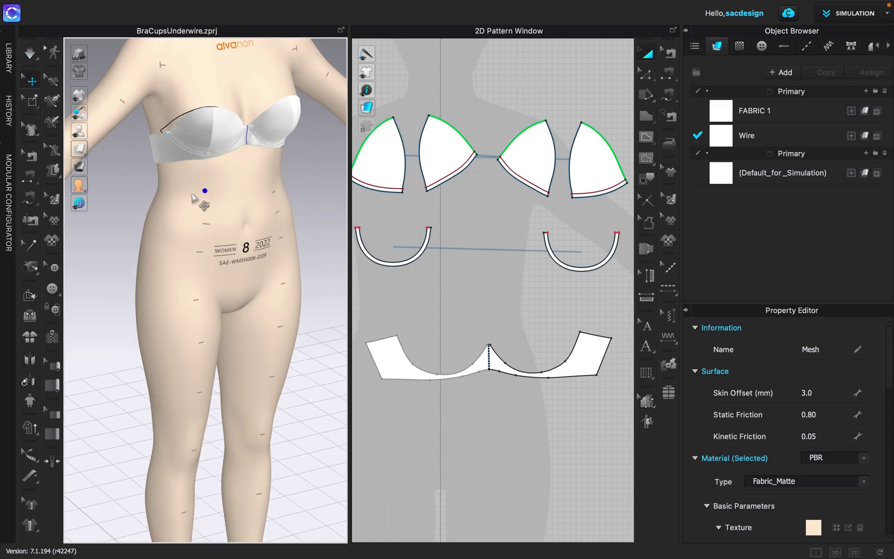
click(395, 261)
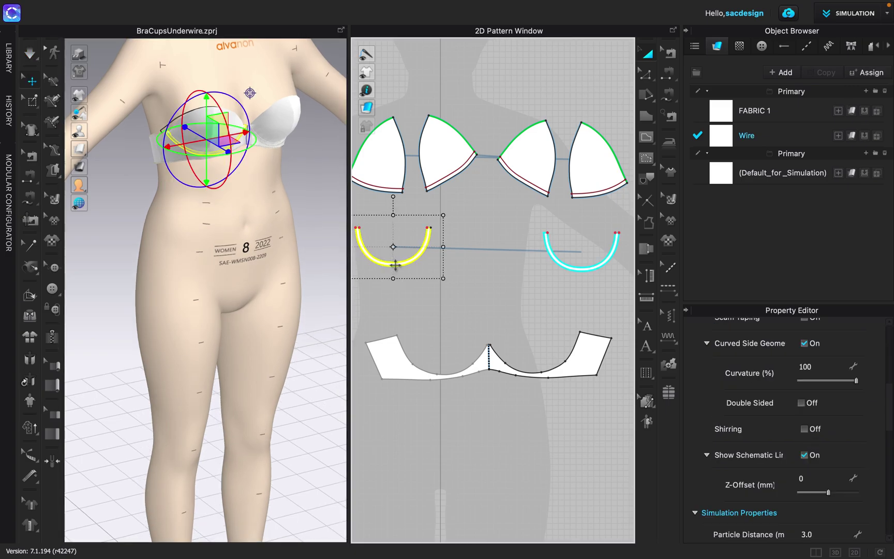
shift+click(594, 263)
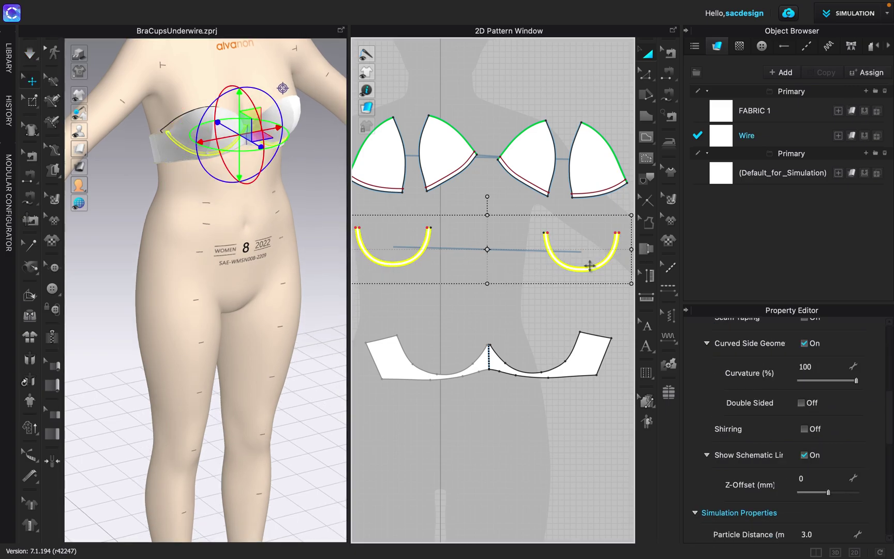
right_click(179, 150)
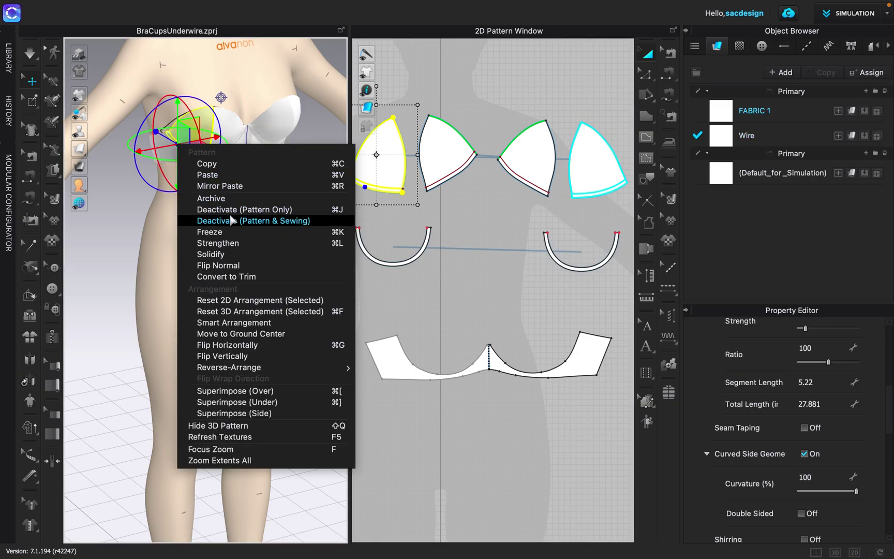
click(164, 246)
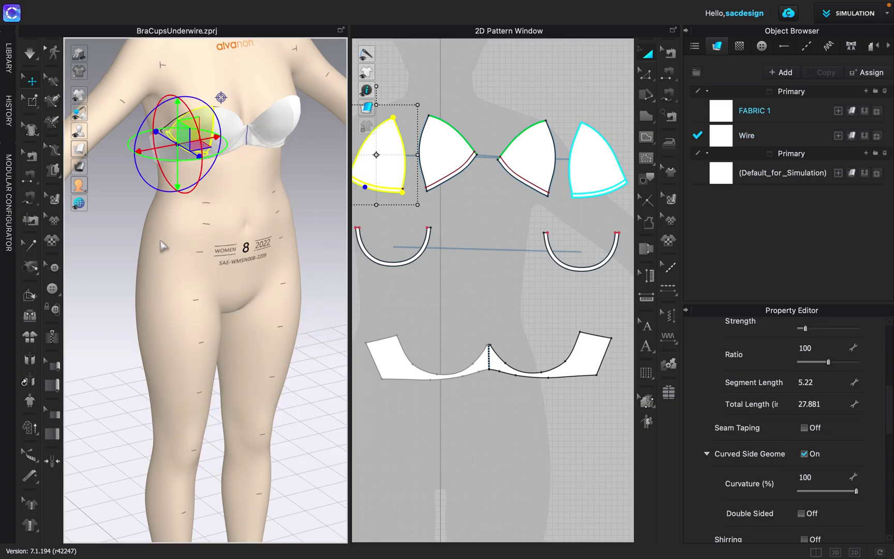
click(394, 264)
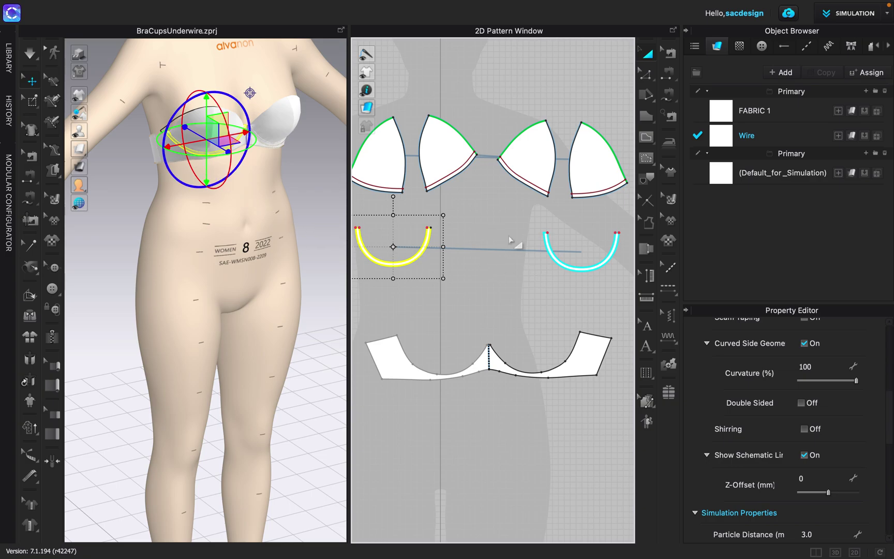
shift+click(549, 258)
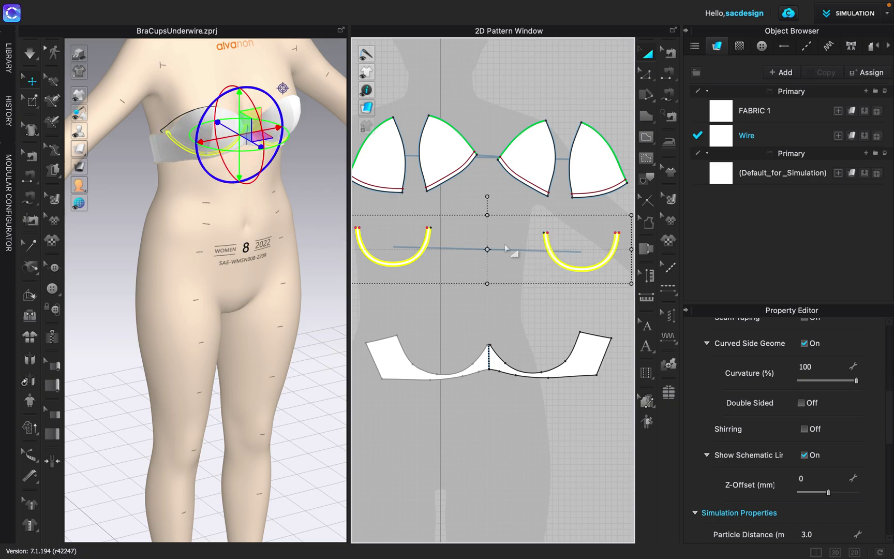
right_click(183, 148)
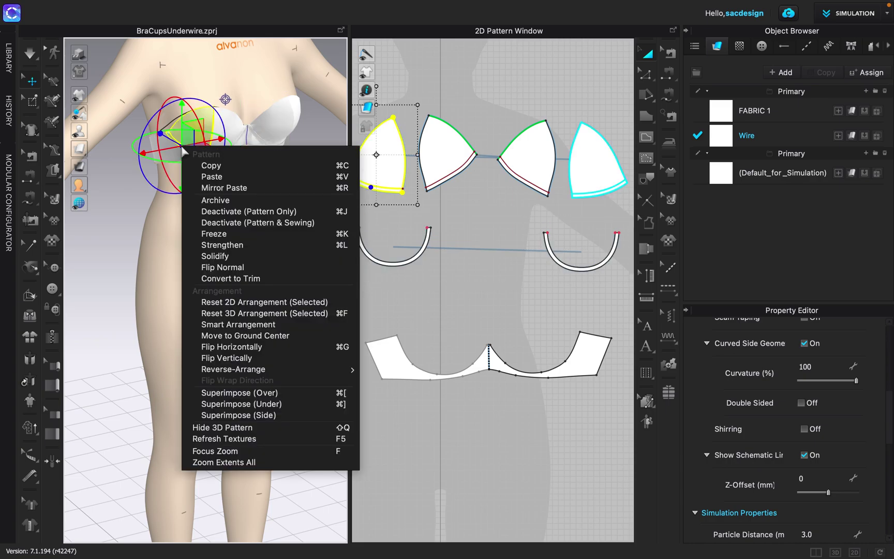
click(167, 214)
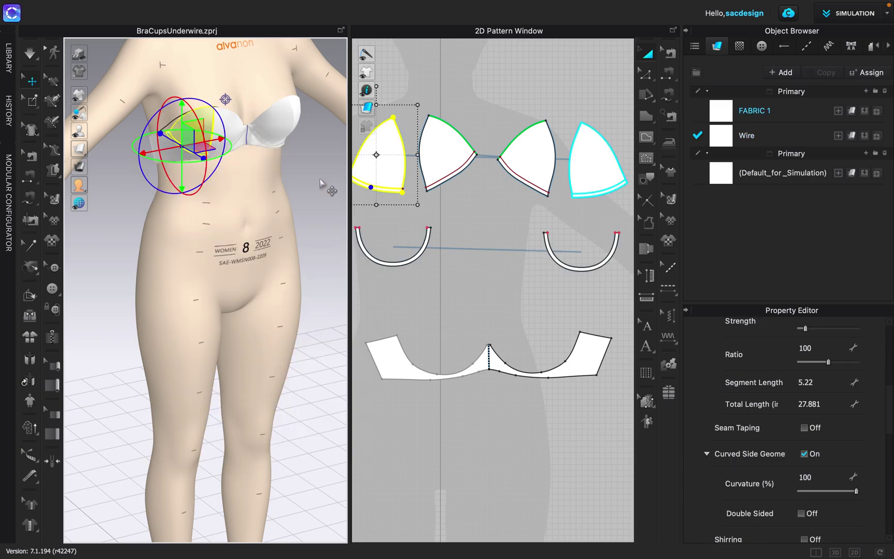
click(416, 256)
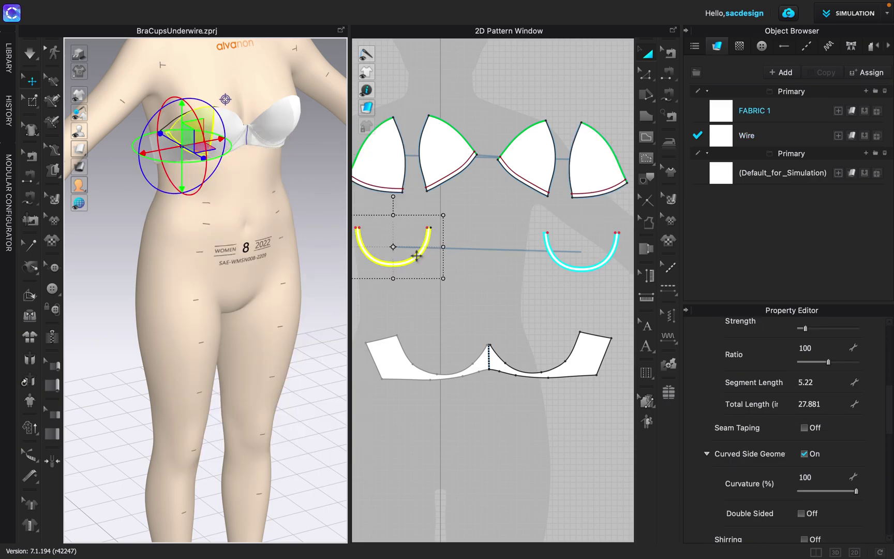
shift+click(552, 255)
right_click(551, 254)
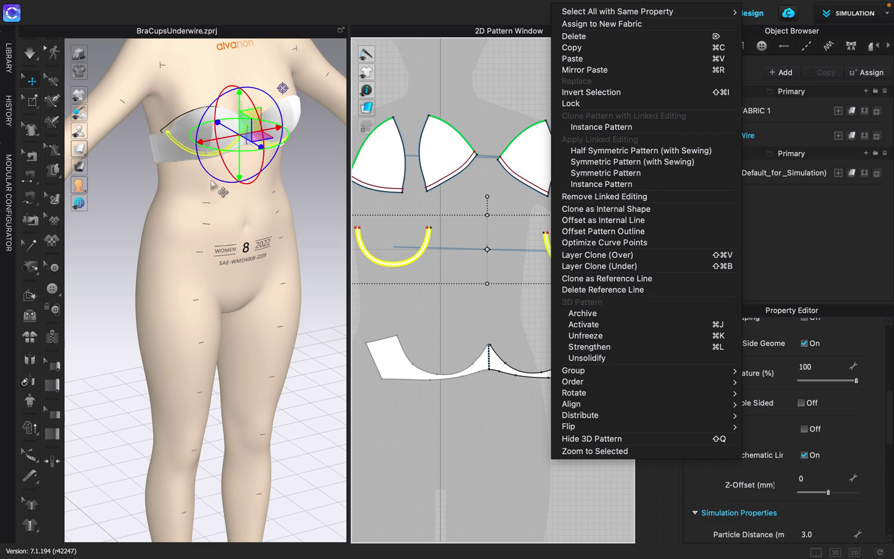
right_click(179, 147)
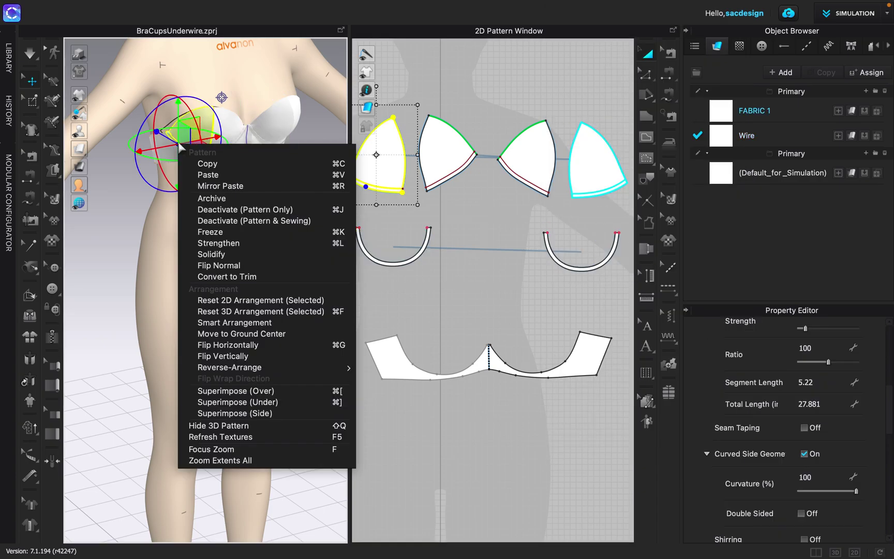
click(125, 205)
Step: Hide the avatar so that only the bra is shown in the 3D view
scroll(190, 144, up, 5)
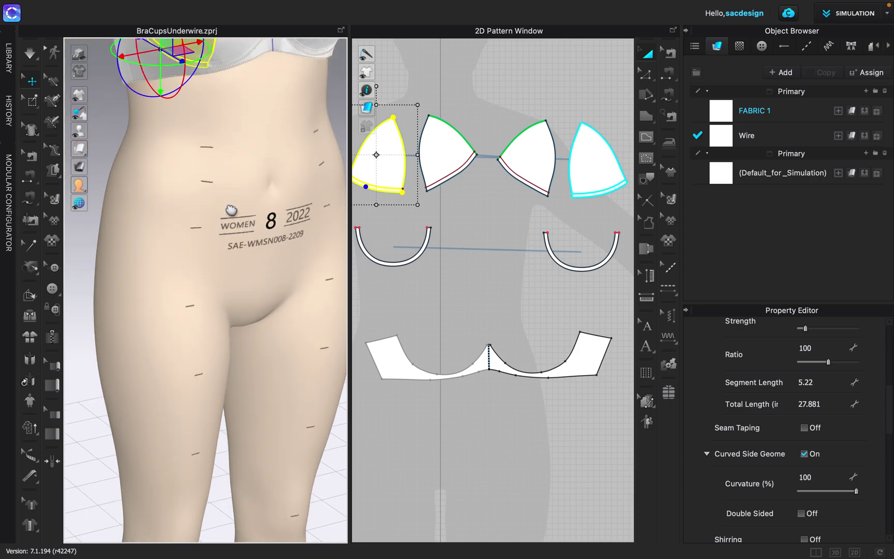
middle_drag(231, 216, 225, 414)
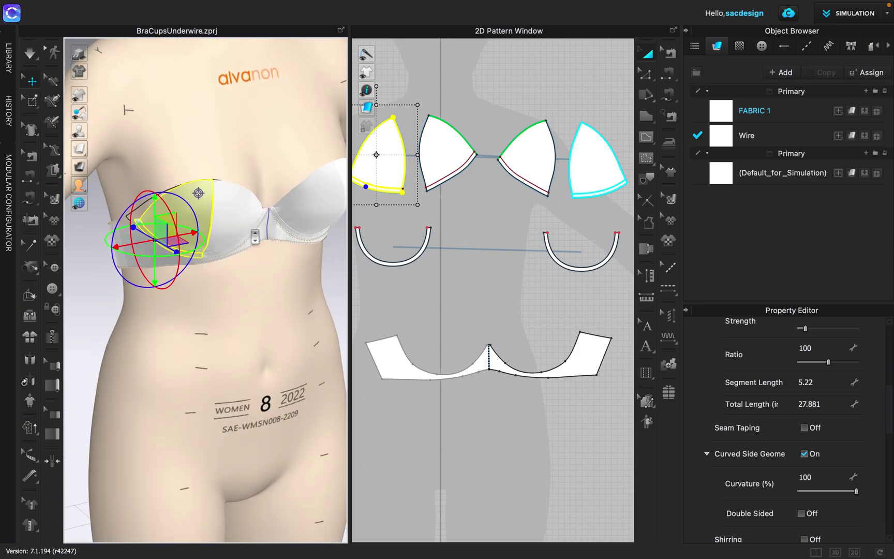
scroll(263, 268, up, 5)
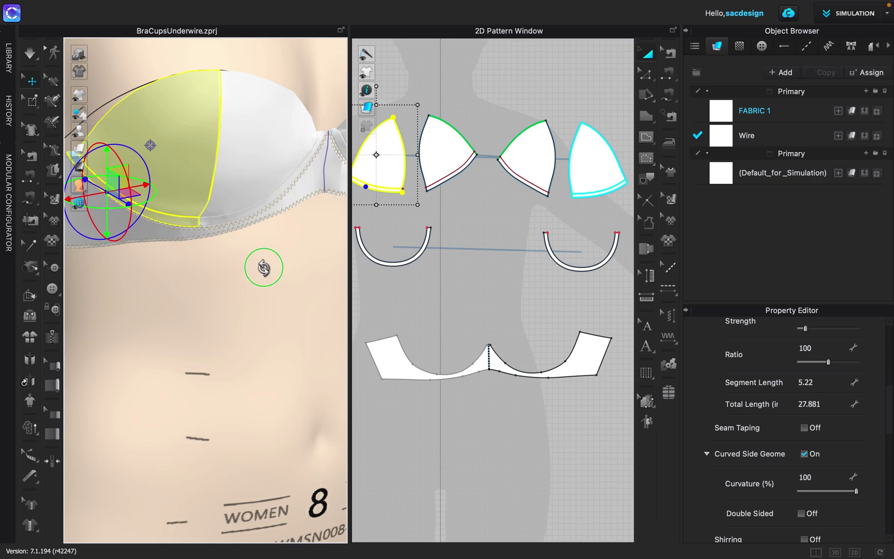
right_drag(263, 268, 264, 259)
scroll(270, 262, down, 4)
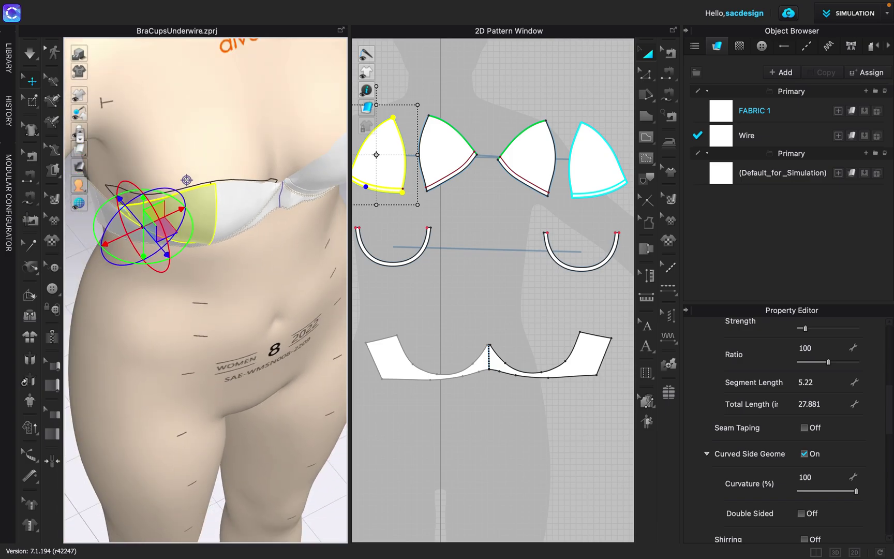
click(93, 132)
click(96, 135)
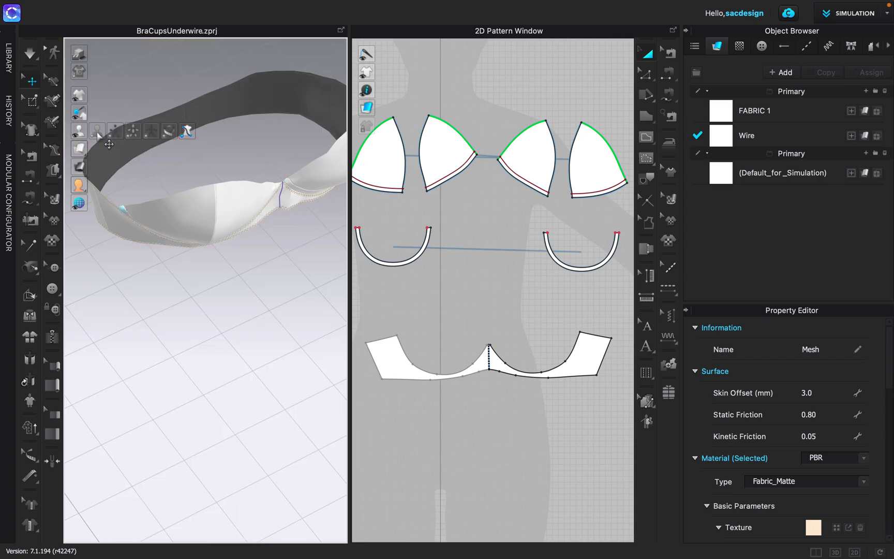
Step: Unfreeze the two underwire pieces of the bra, selecting both of them in the 3D view
right_drag(161, 219, 224, 184)
middle_drag(156, 215, 261, 207)
right_drag(261, 207, 150, 256)
click(123, 241)
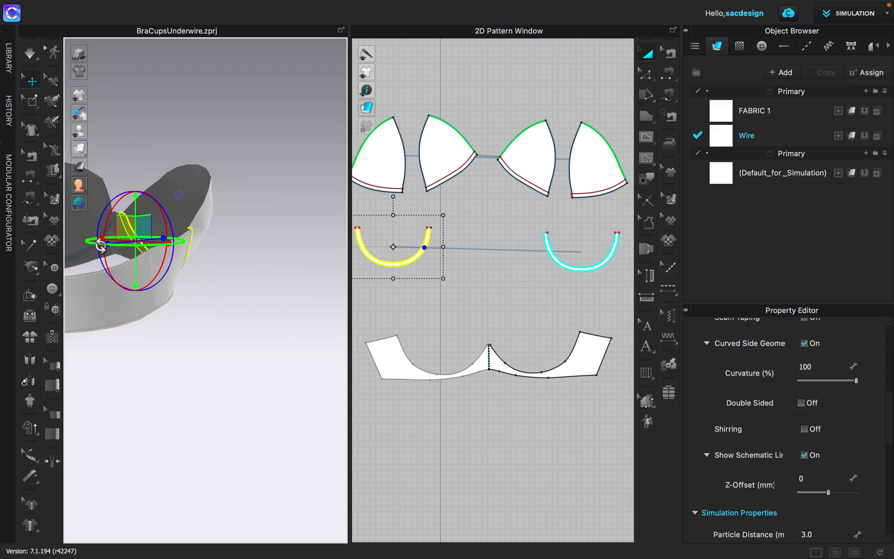
shift+click(79, 254)
right_click(80, 256)
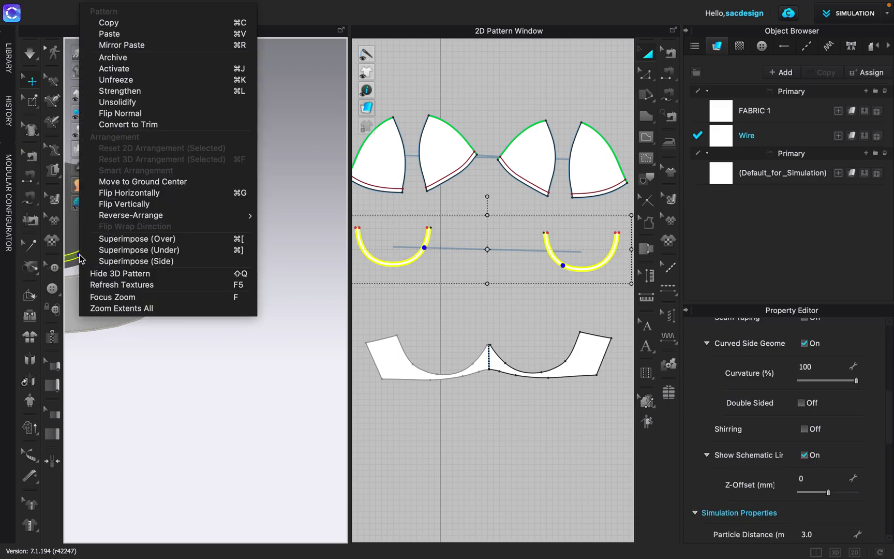
click(126, 81)
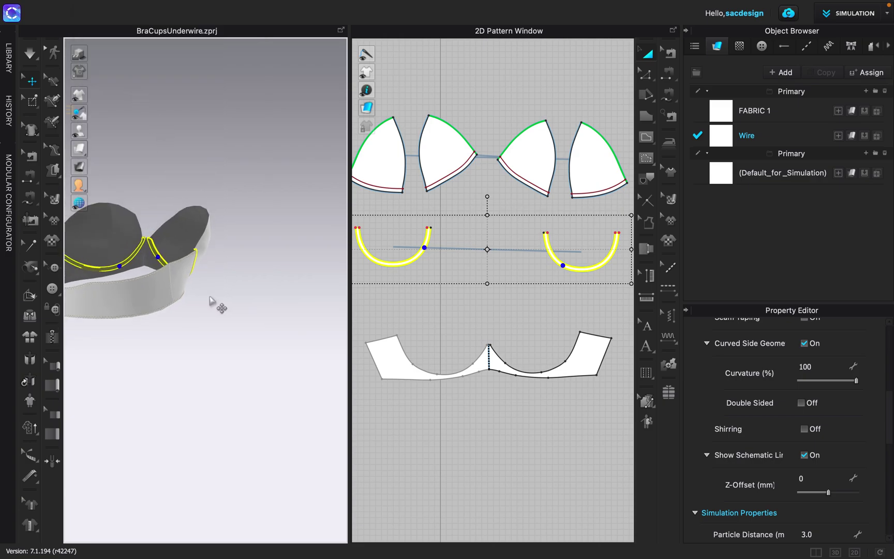
Step: Return to the front view of the bra and show the avatar again in the 3D view
key(2)
middle_drag(243, 300, 104, 325)
scroll(166, 313, up, 3)
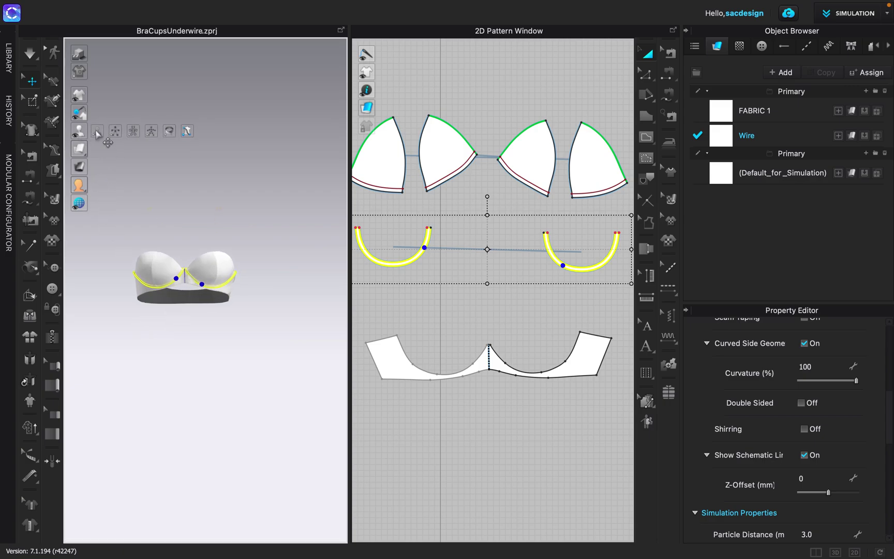
click(94, 133)
Step: Simulate the bra on the avatar, check the cups and underwires up close, and stop the simulation
right_drag(181, 310, 179, 311)
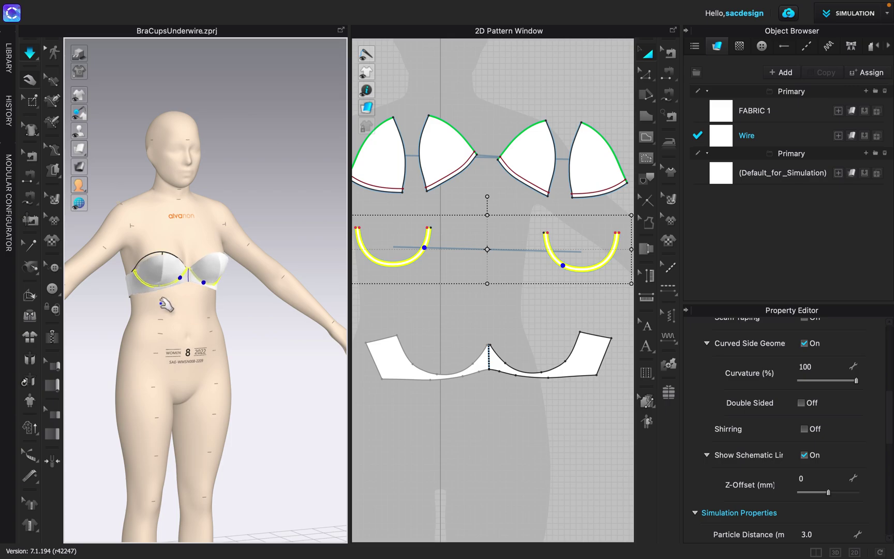
scroll(162, 311, up, 4)
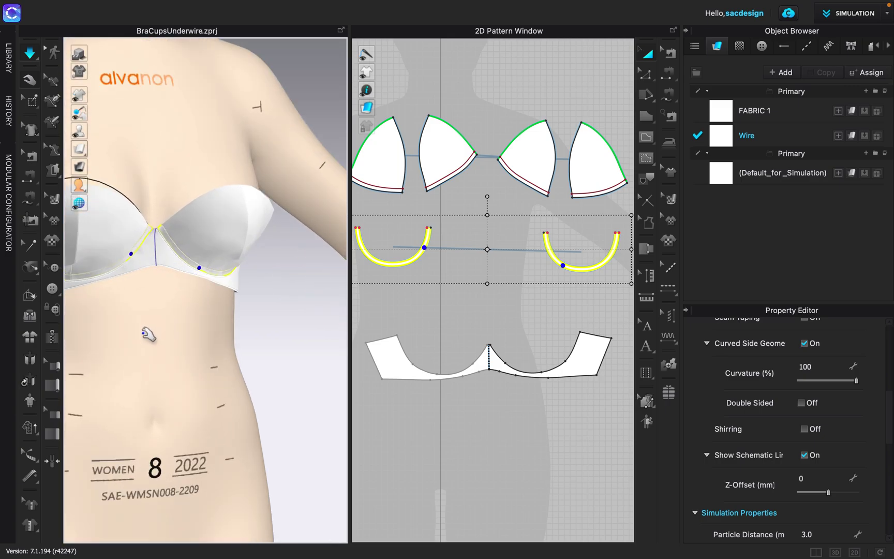
right_drag(150, 333, 140, 352)
middle_drag(141, 353, 236, 341)
mouse_move(189, 339)
right_down()
mouse_move(194, 331)
mouse_move(179, 331)
right_up()
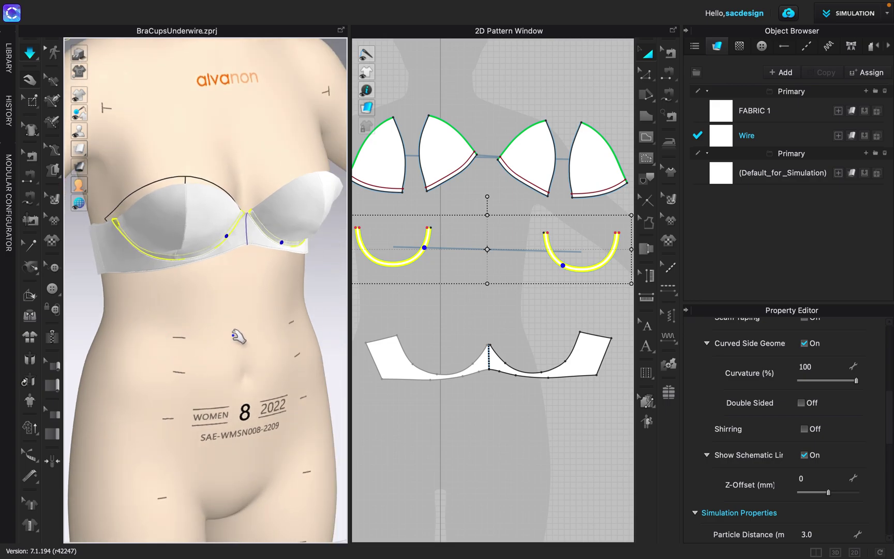
key(space)
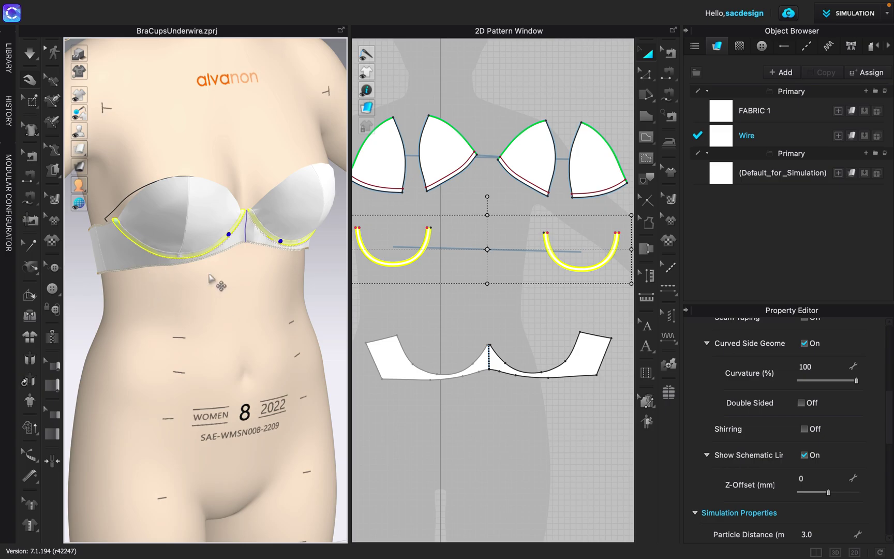
click(239, 289)
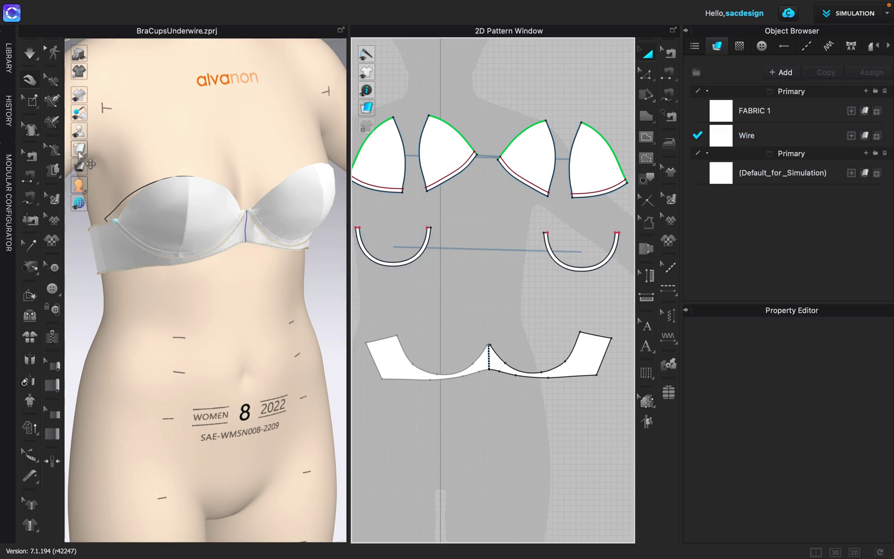
Step: Hide the avatar and examine the underwires from the inside of the bra
click(97, 132)
right_drag(141, 266, 134, 218)
middle_drag(134, 217, 329, 290)
right_drag(261, 237, 188, 228)
middle_drag(188, 228, 214, 281)
right_drag(214, 281, 206, 244)
Step: Apply the Trim_Hardware physical property preset to the Wire fabric
click(275, 226)
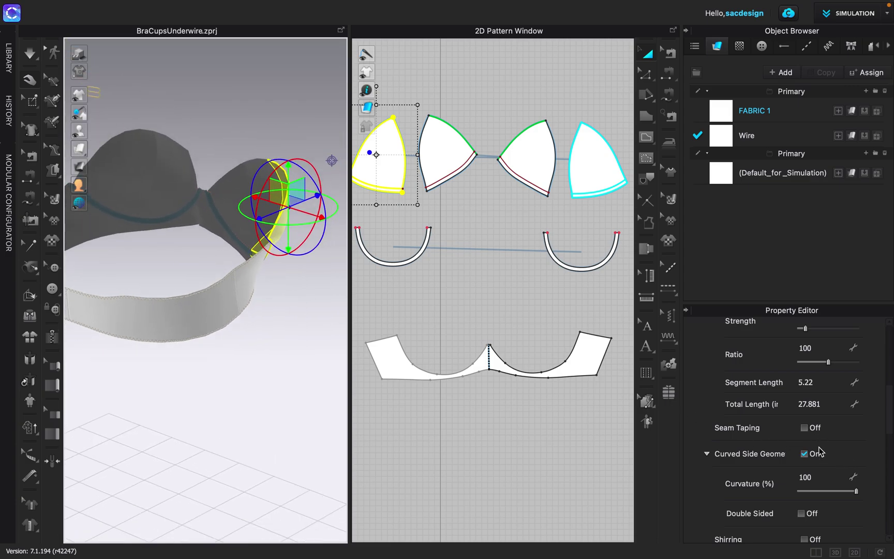
scroll(823, 454, down, 3)
click(771, 136)
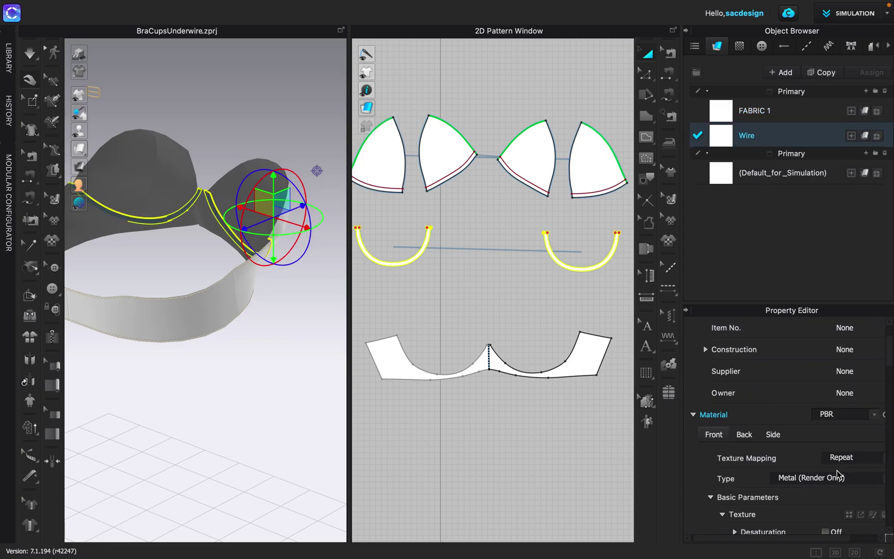
scroll(839, 474, down, 15)
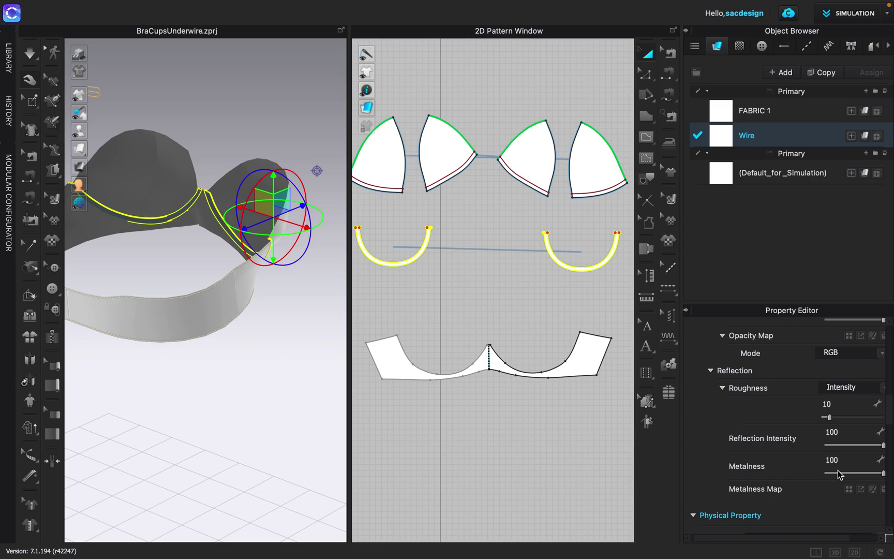
scroll(811, 463, down, 5)
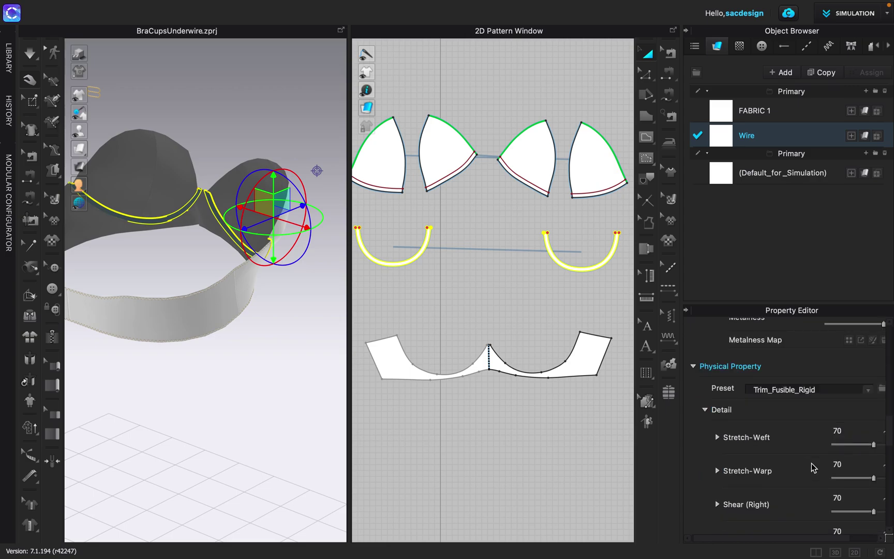
click(868, 392)
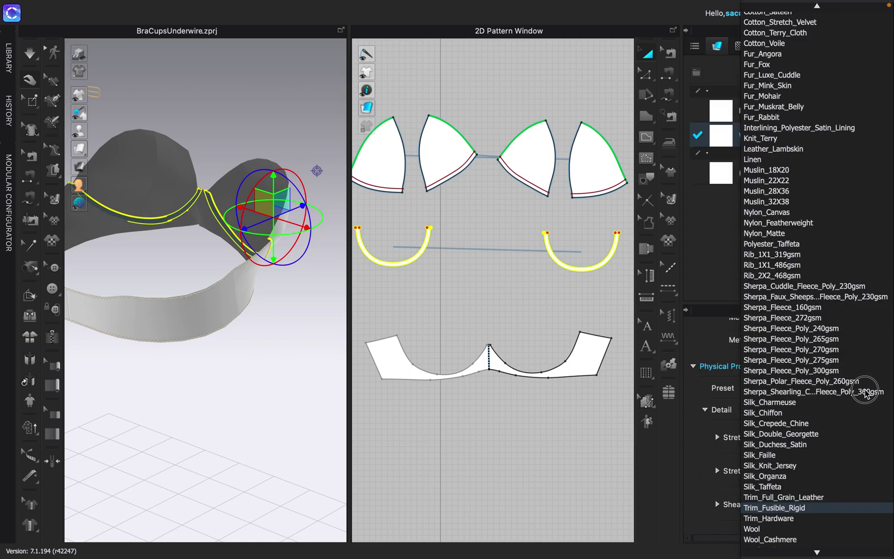
click(790, 520)
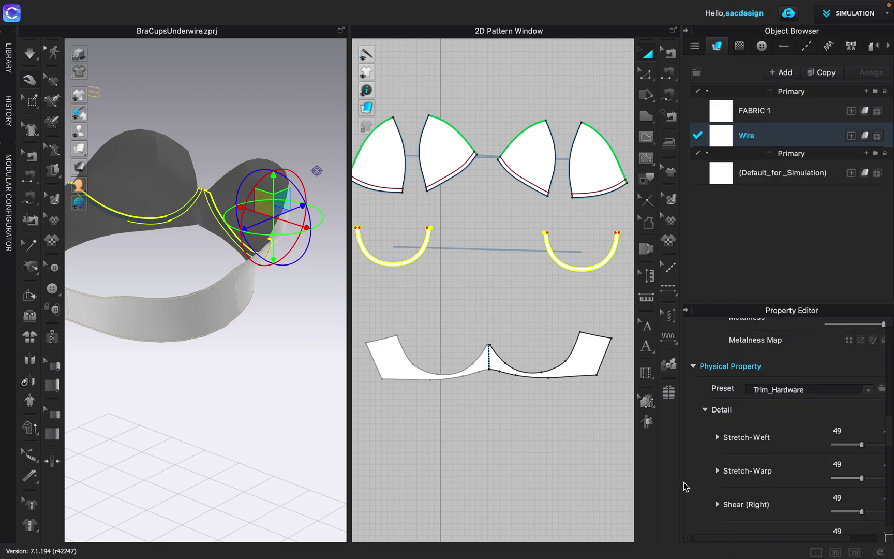
Step: Select both underwires on the inside of the bra and unfreeze them again
click(254, 337)
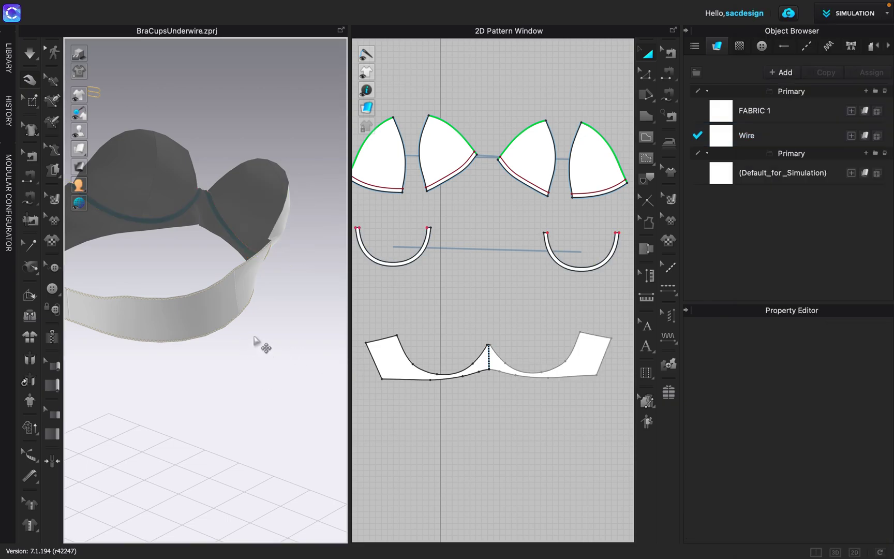
click(152, 227)
shift+click(224, 226)
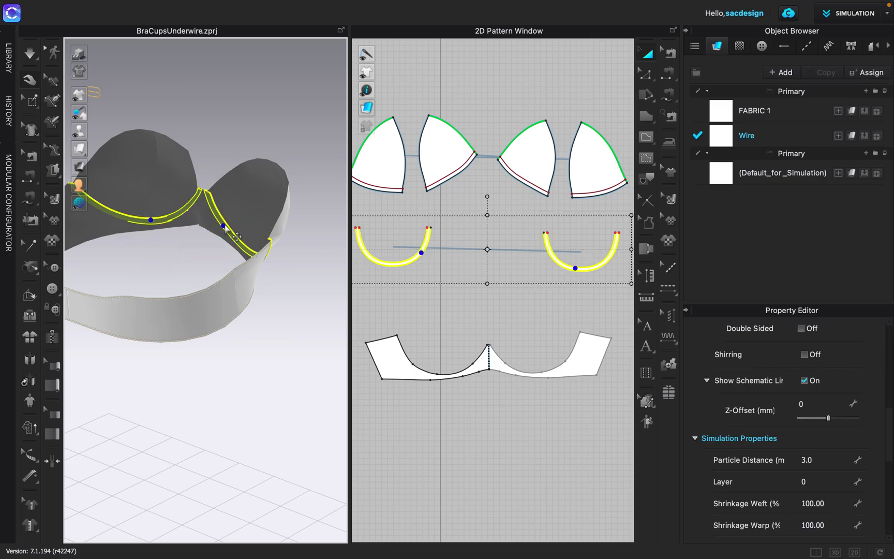
right_click(224, 223)
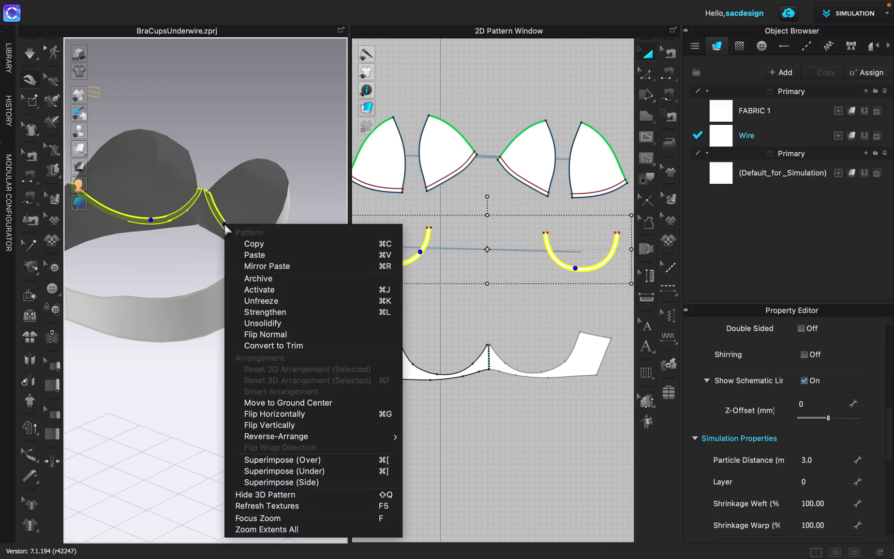
click(275, 301)
click(275, 322)
Step: Show the avatar again with the bra seen from the front in the 3D view
key(2)
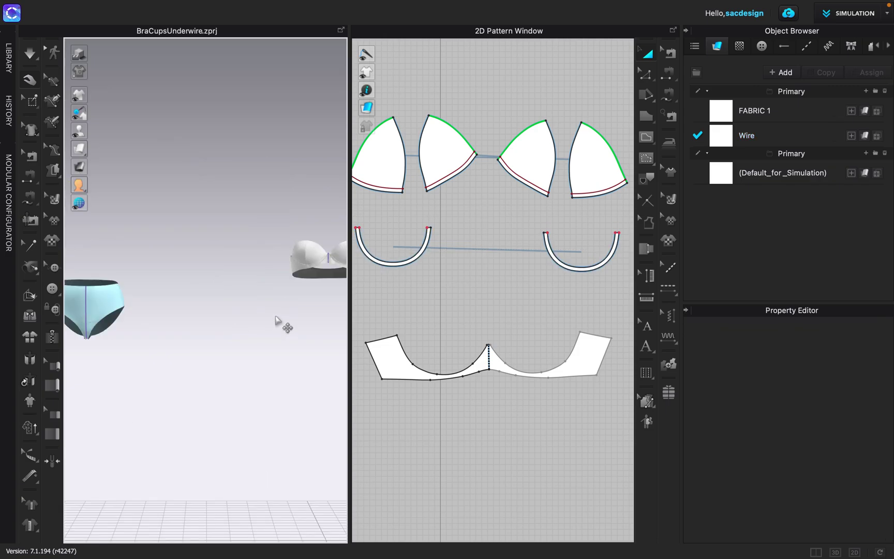
middle_drag(270, 313, 142, 320)
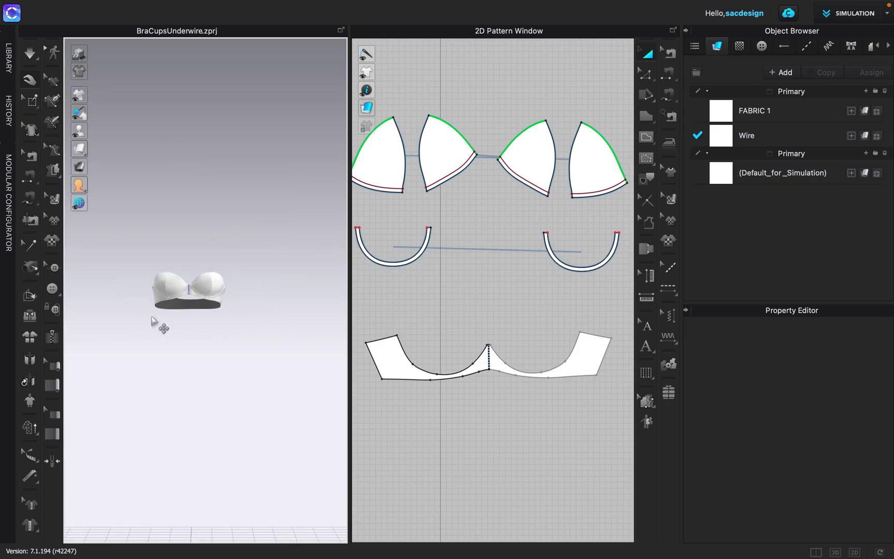
scroll(183, 316, up, 5)
scroll(181, 318, up, 3)
middle_drag(189, 368, 303, 373)
click(78, 133)
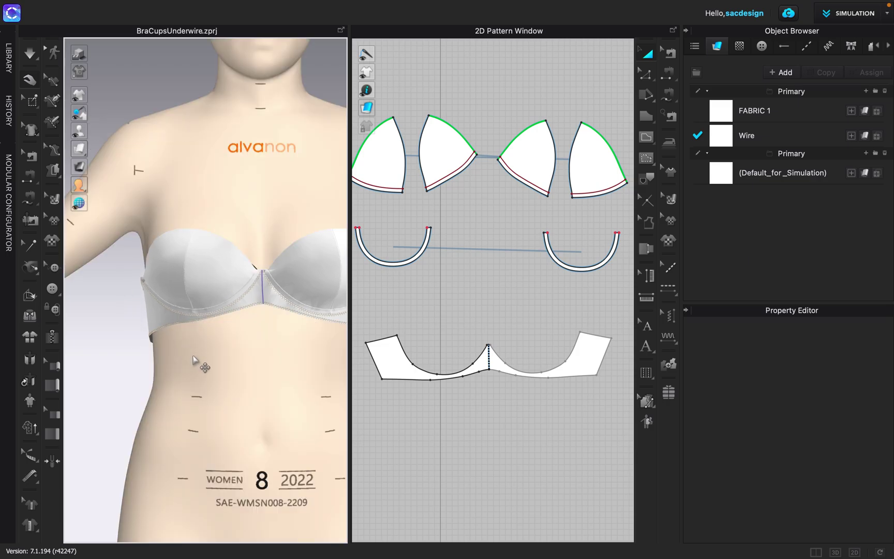
right_drag(156, 352, 140, 356)
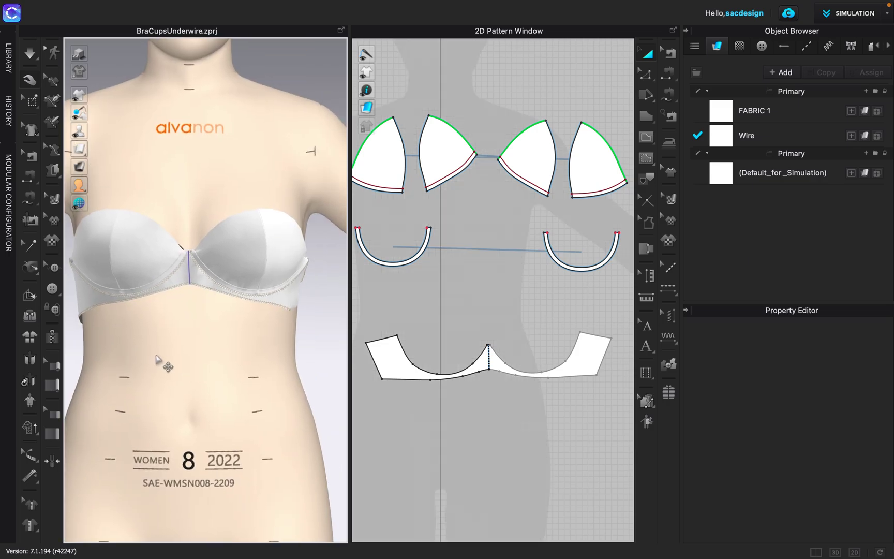
Step: Simulate the bra with the Trim_Hardware underwires, inspect its fit from several sides, and stop the simulation
key(space)
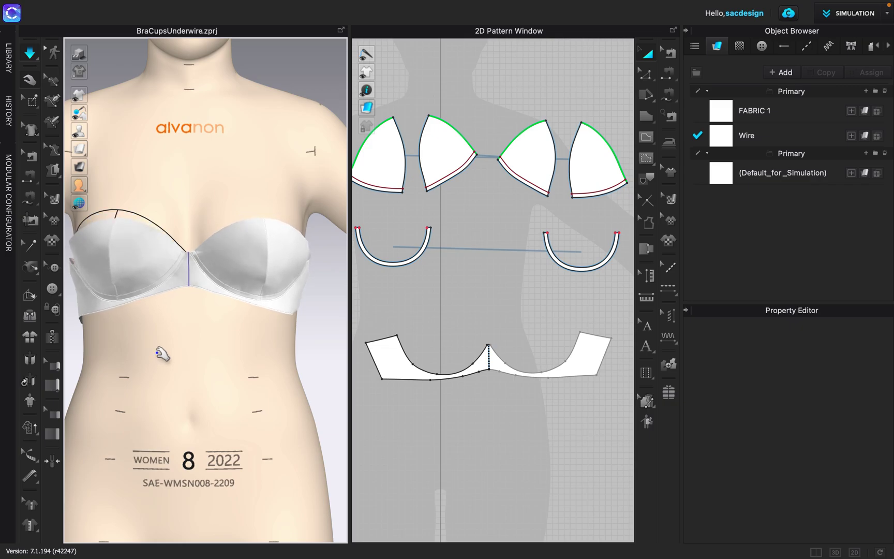
right_drag(162, 355, 144, 353)
middle_drag(162, 368, 203, 373)
scroll(184, 369, up, 5)
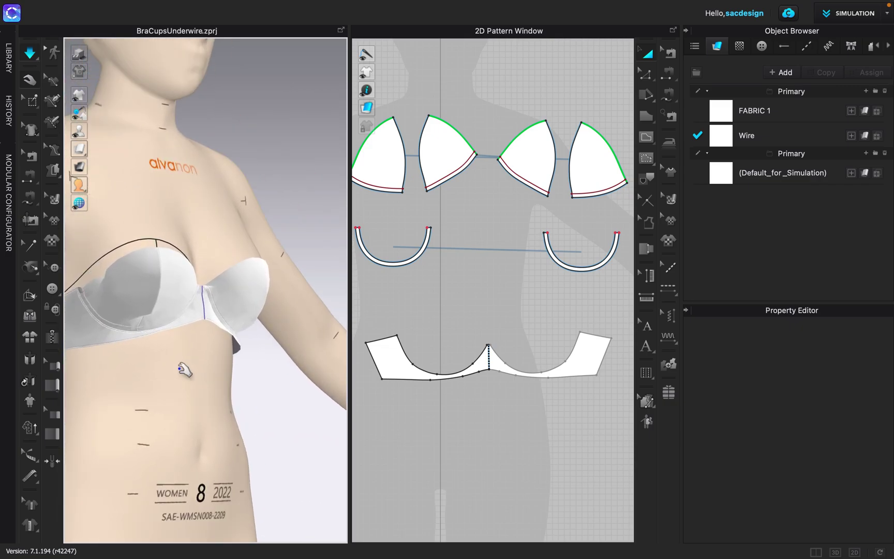
scroll(178, 372, up, 3)
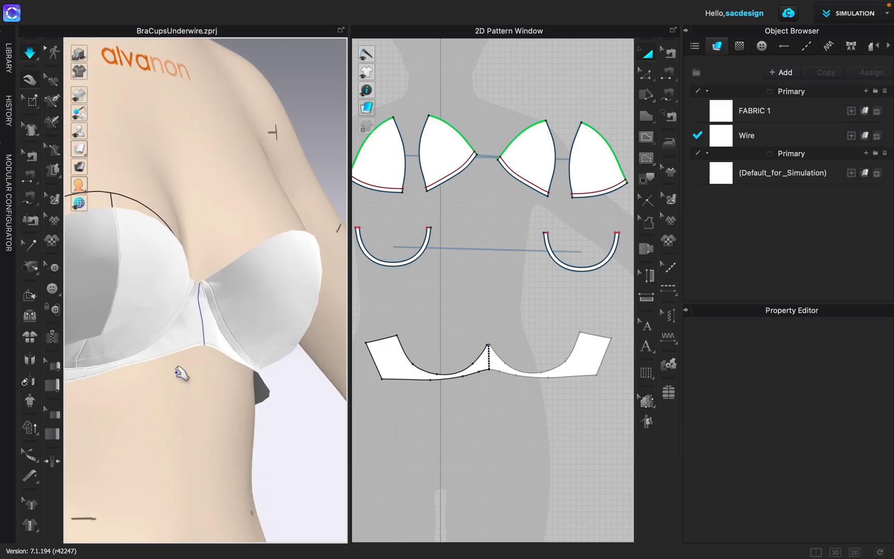
scroll(176, 372, down, 3)
right_drag(160, 373, 145, 385)
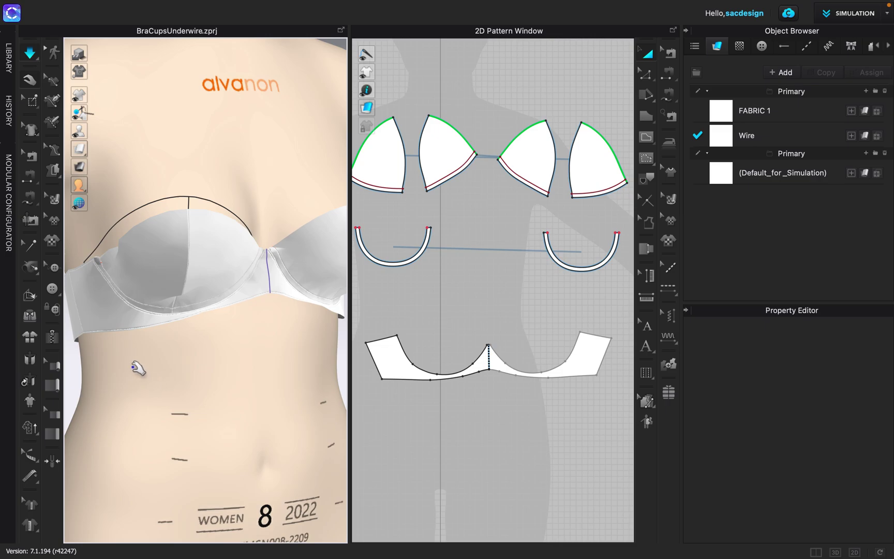
scroll(135, 366, up, 3)
right_drag(120, 359, 116, 313)
key(space)
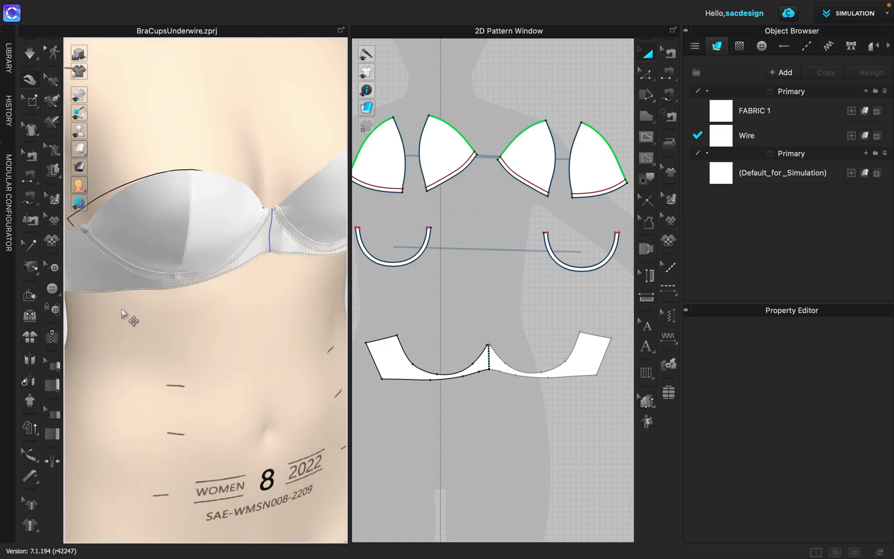
Step: Set the physical property preset of the Wire fabric back to Trim_Fusible_Rigid
click(399, 264)
click(747, 138)
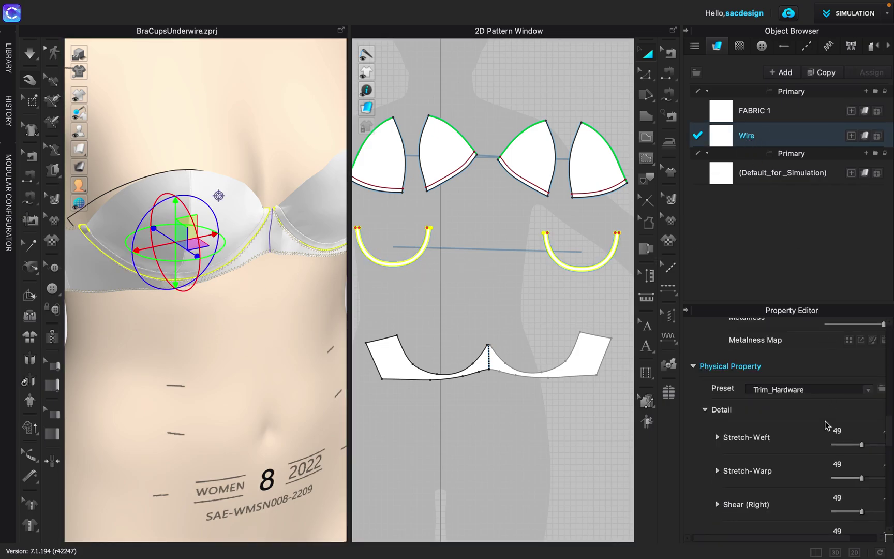
click(852, 388)
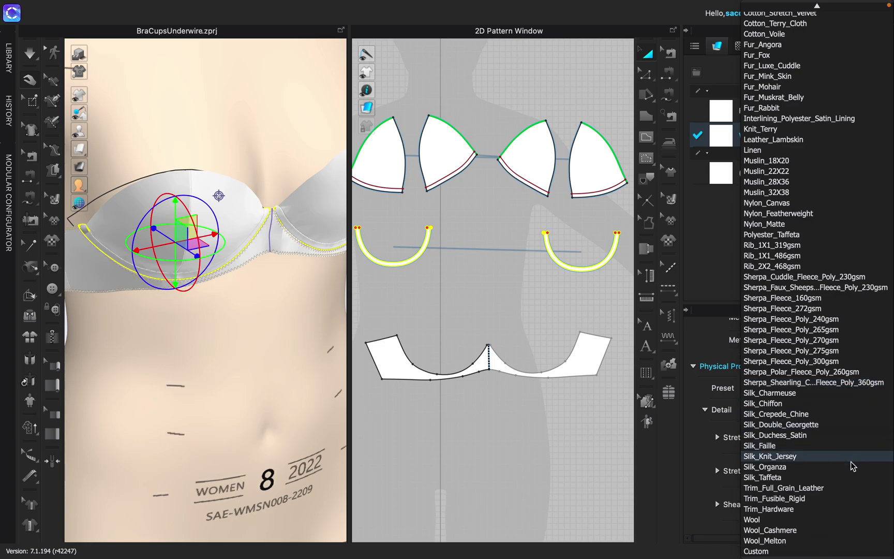
click(828, 499)
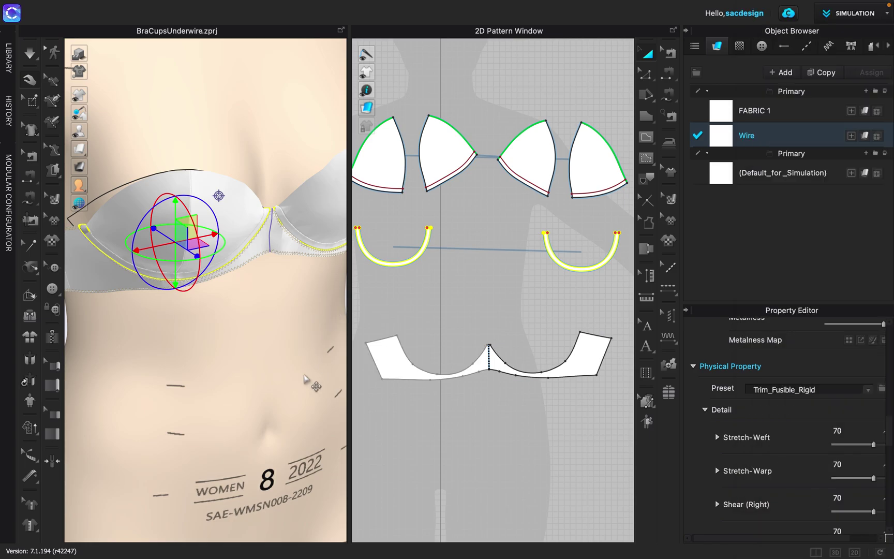
Step: Run the simulation of the bra with the Trim_Fusible_Rigid underwires and inspect the cup from the side
key(space)
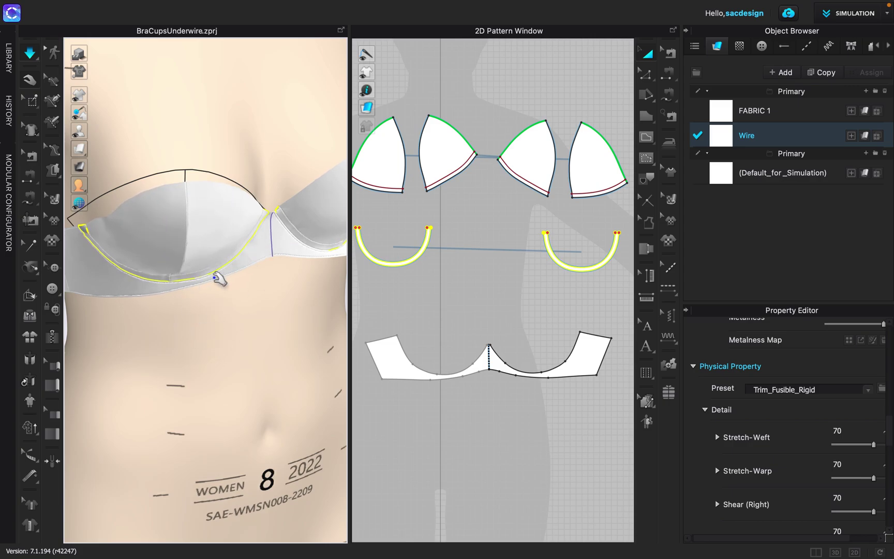
click(123, 220)
right_drag(123, 221, 163, 244)
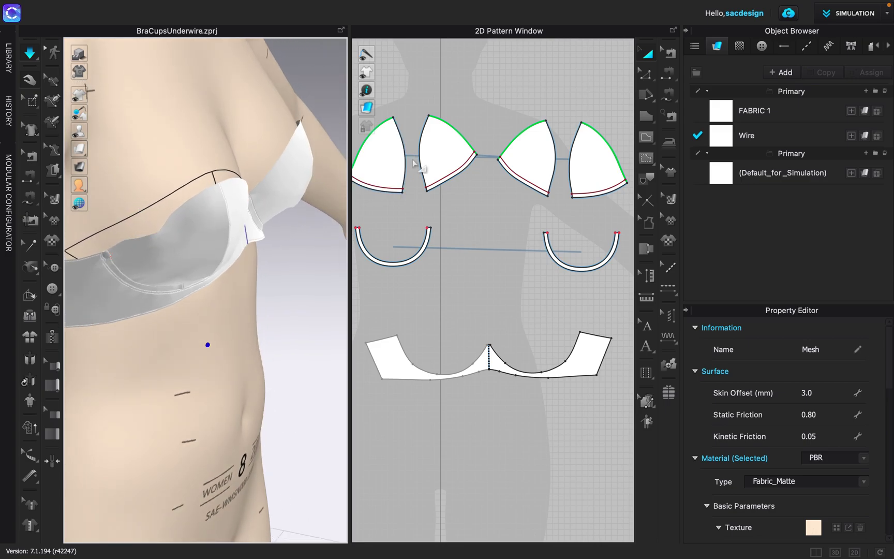
right_drag(420, 165, 457, 153)
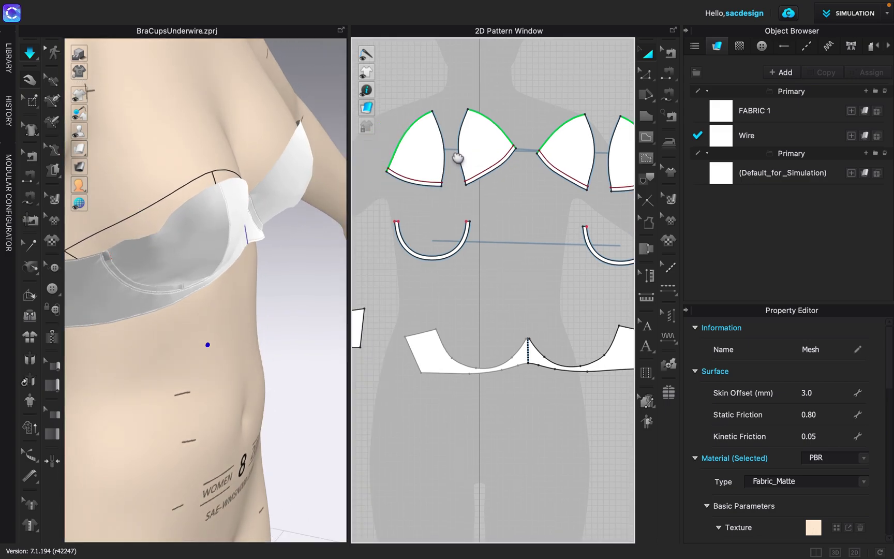
right_click(208, 308)
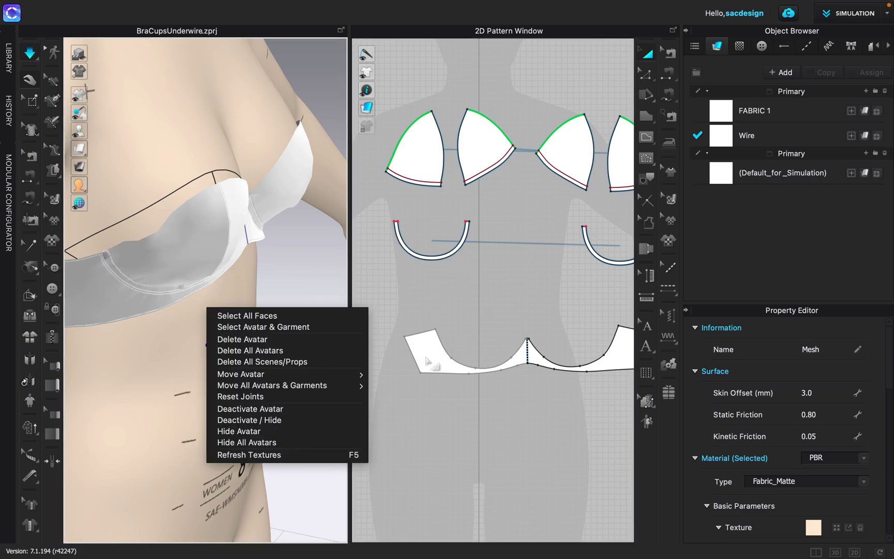
click(458, 308)
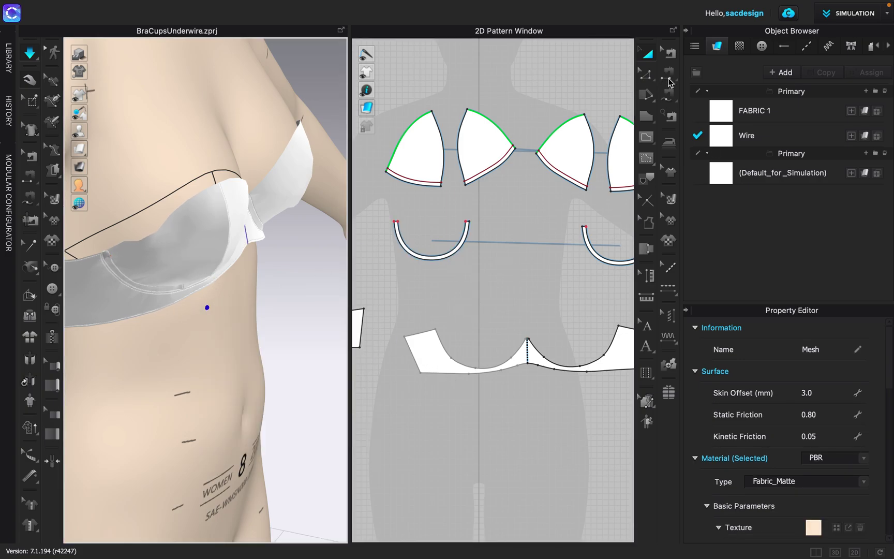
Step: Stop the simulation and turn on Elastic with a ratio of 100 along the bottom edges of the front band and the back band piece
click(646, 76)
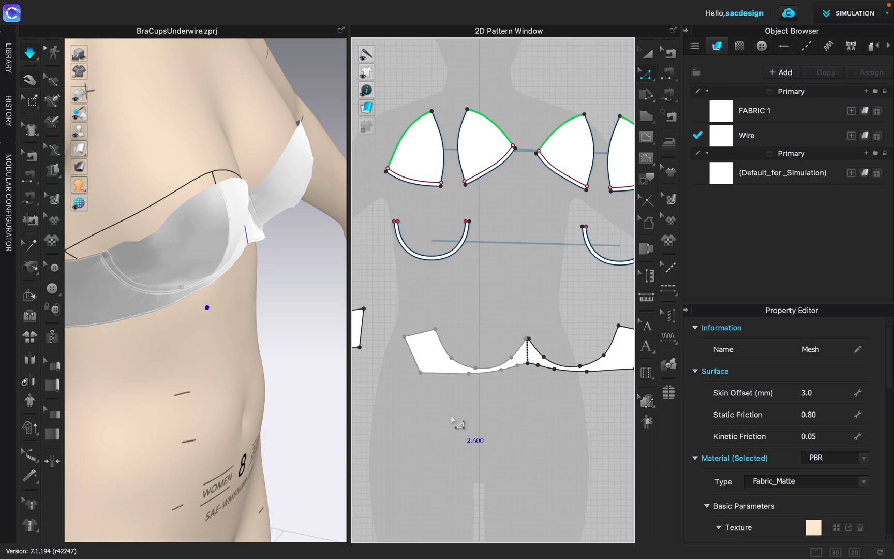
click(449, 372)
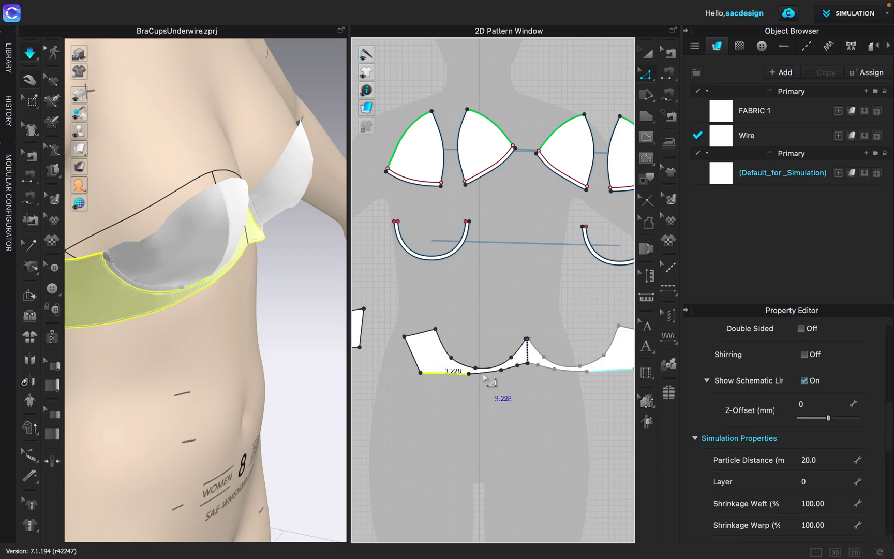
shift+click(514, 369)
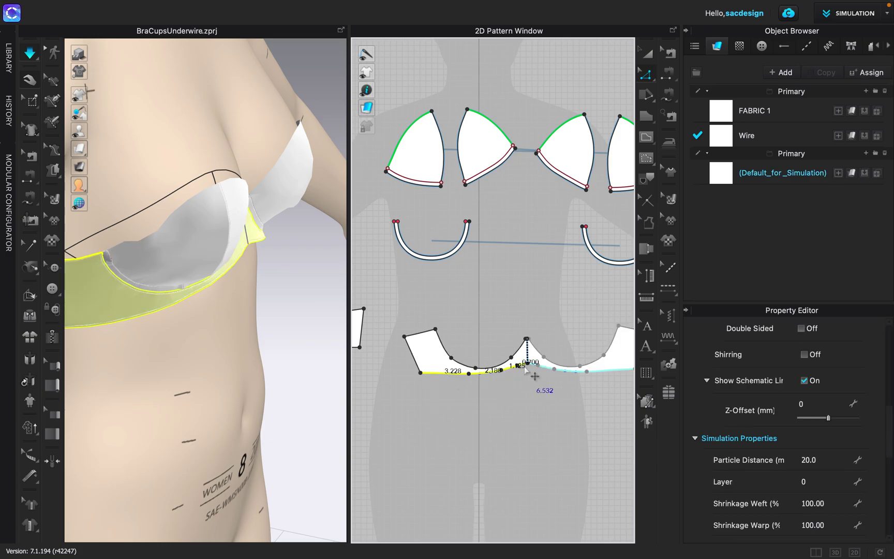
middle_drag(408, 372, 550, 353)
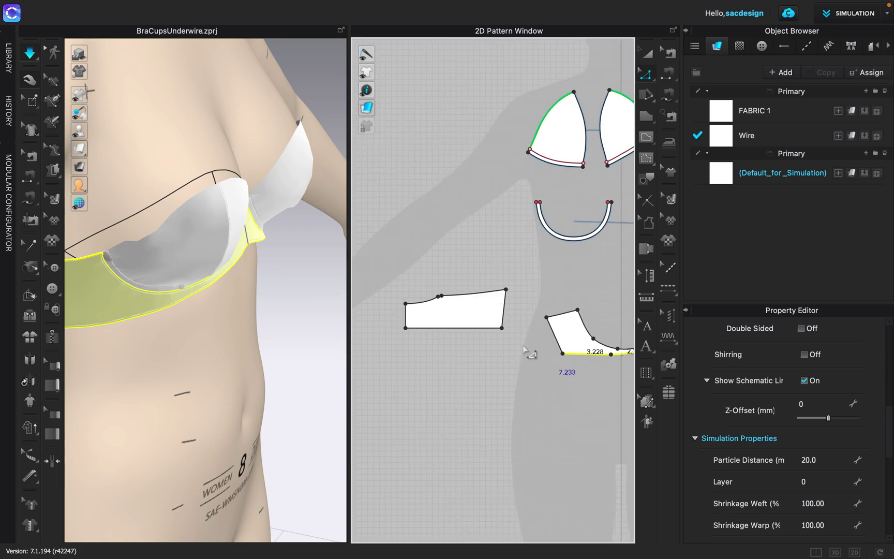
shift+click(470, 333)
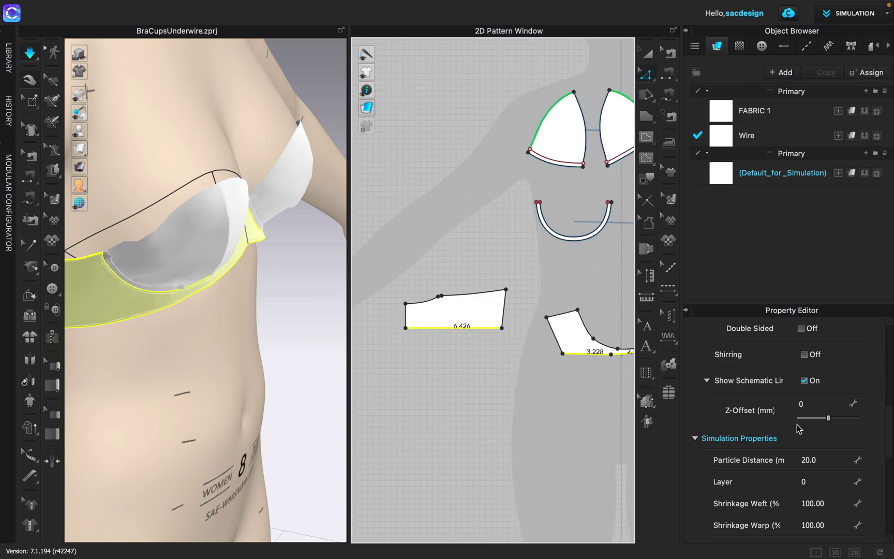
scroll(800, 429, up, 3)
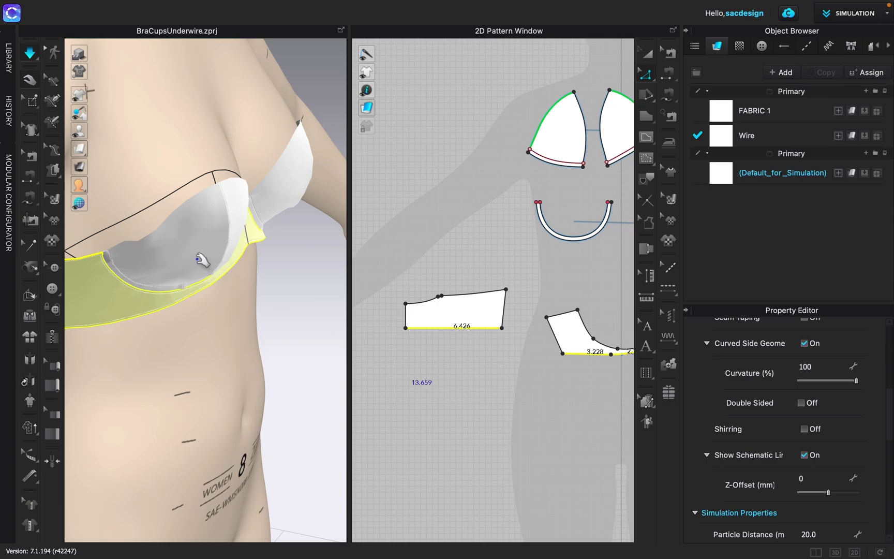
key(space)
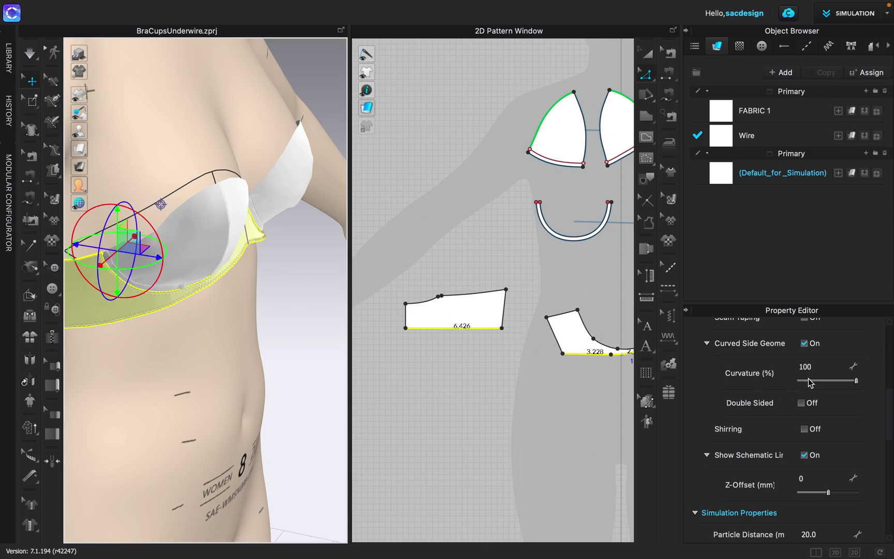
scroll(811, 383, up, 5)
scroll(812, 383, up, 2)
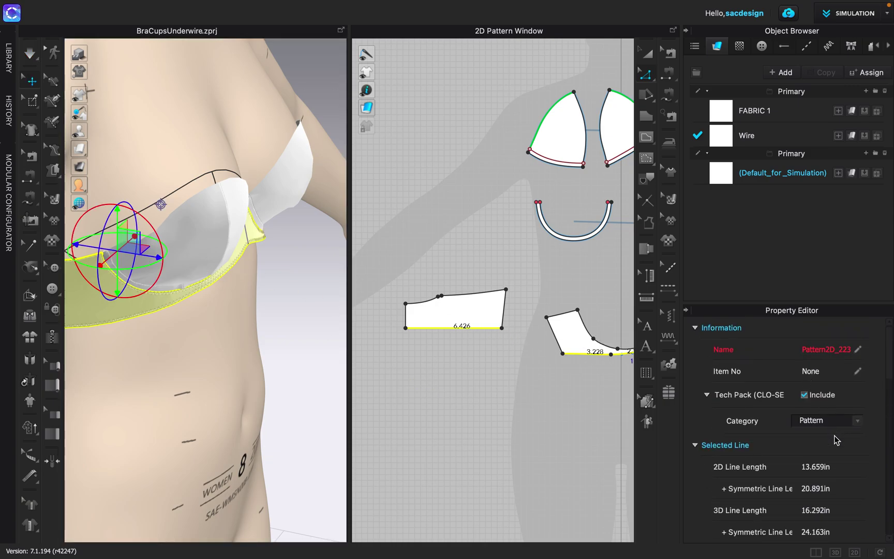
scroll(835, 440, down, 5)
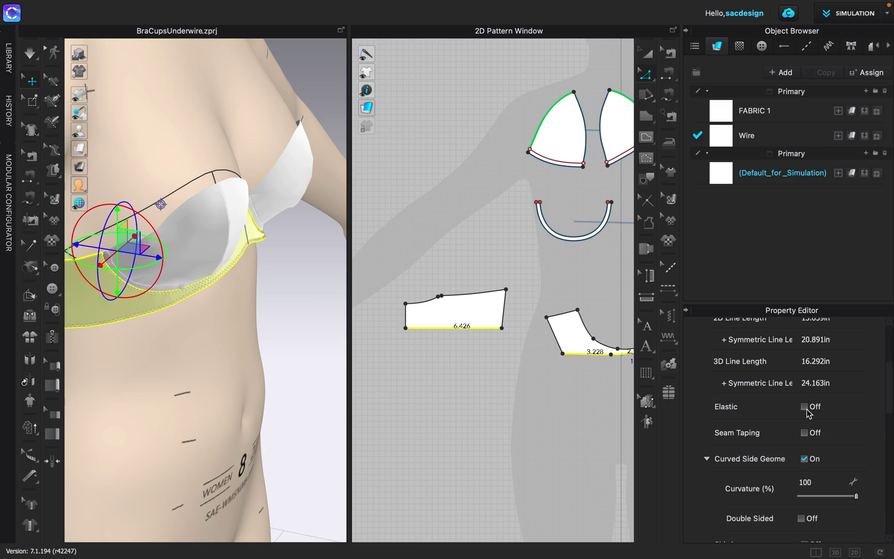
click(805, 407)
click(819, 463)
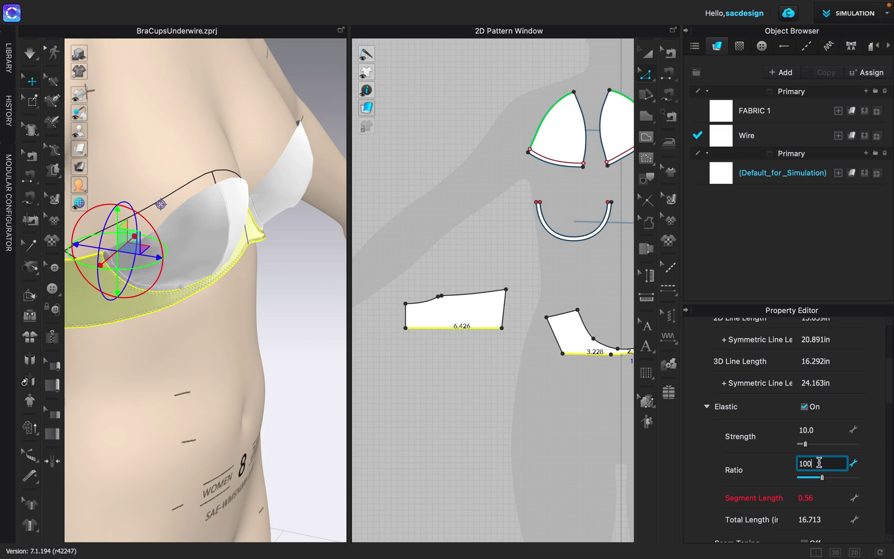
click(232, 357)
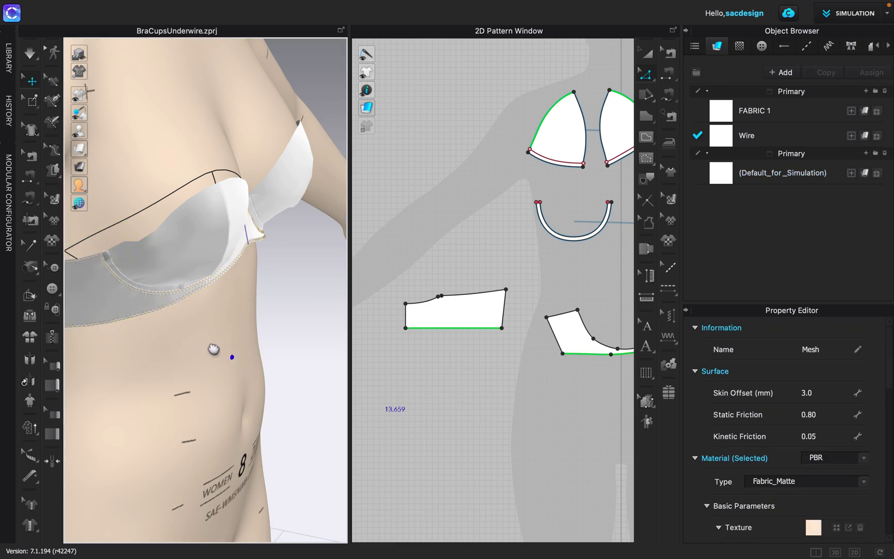
Step: Move the two points at the lower outer corner of the outer cup piece slightly inward and up, shortening its curved top edge
middle_drag(170, 353, 218, 347)
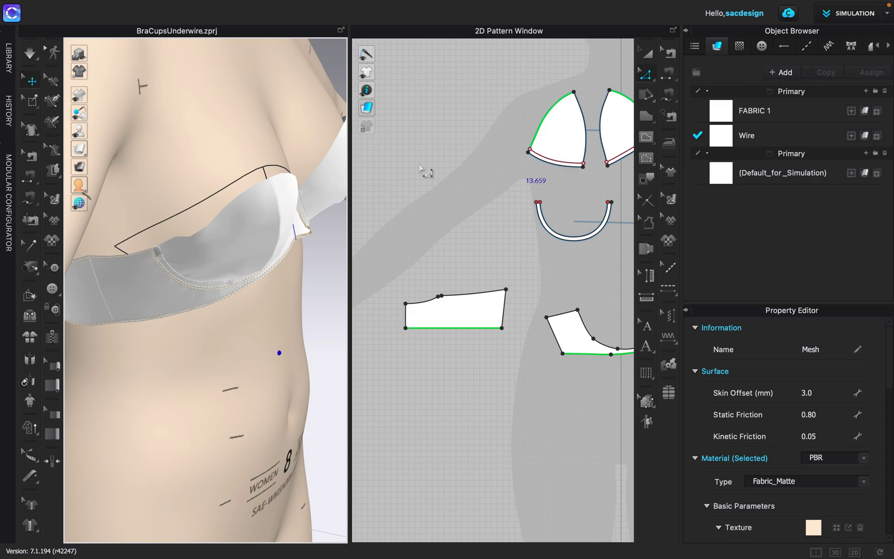
click(555, 136)
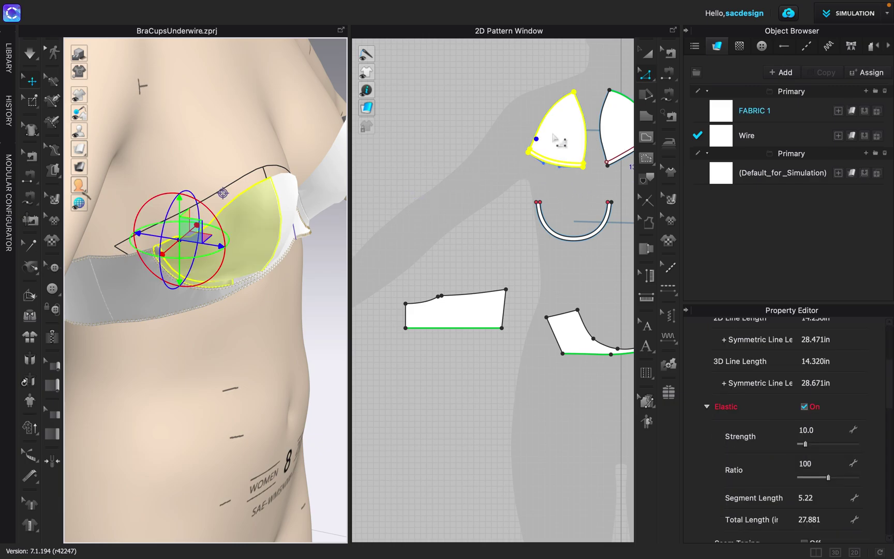
scroll(555, 139, up, 3)
scroll(497, 192, down, 2)
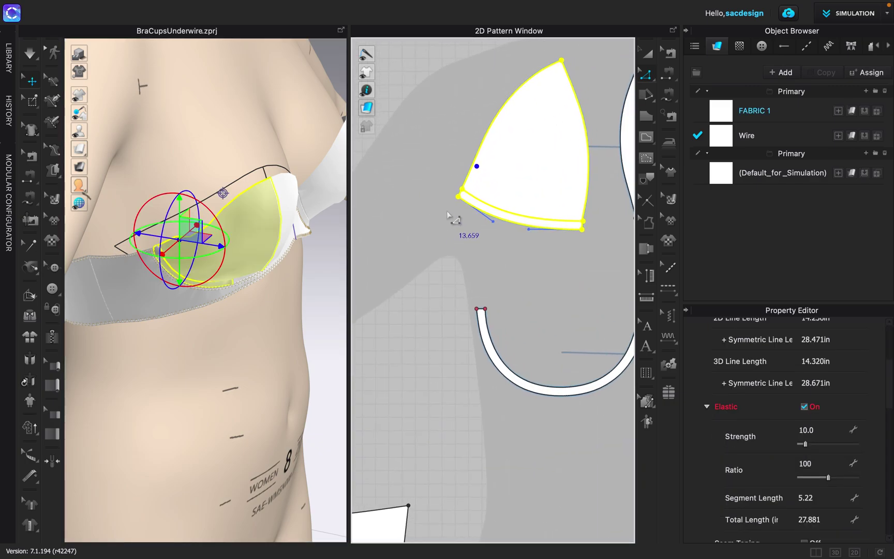
click(459, 205)
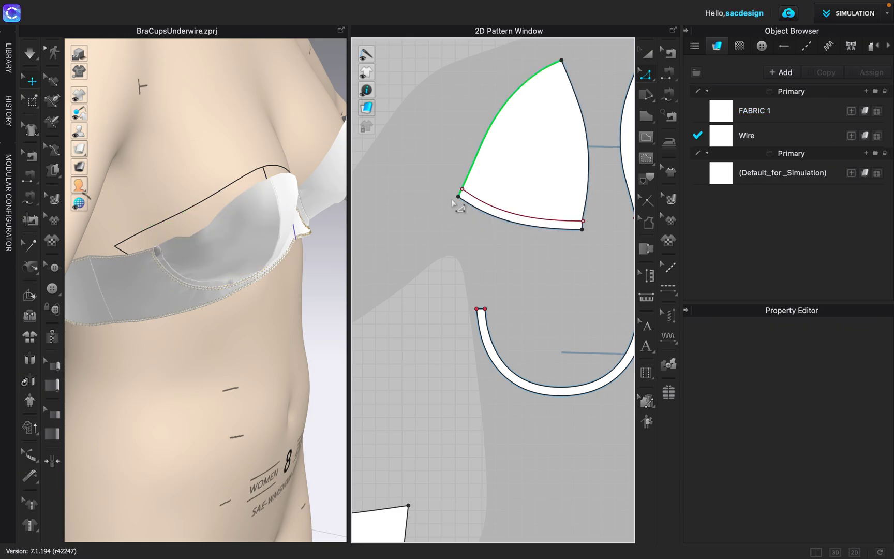
click(459, 198)
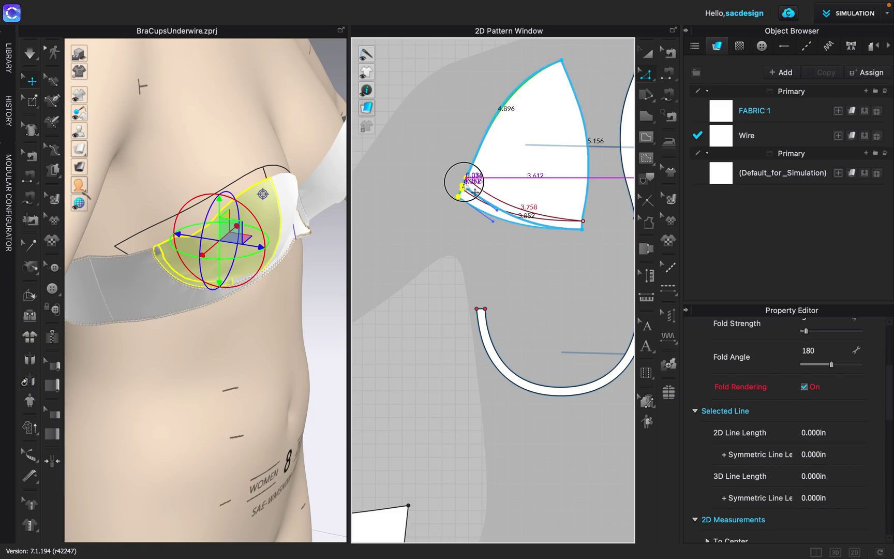
Step: Run the simulation of the bra with the adjusted cup corner and elastic band, and inspect the fit from the side and front
key(space)
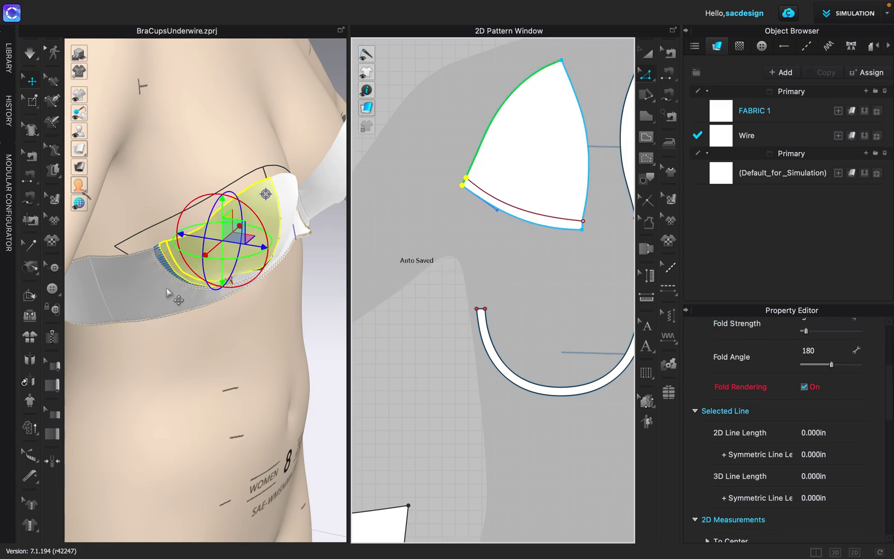
key(space)
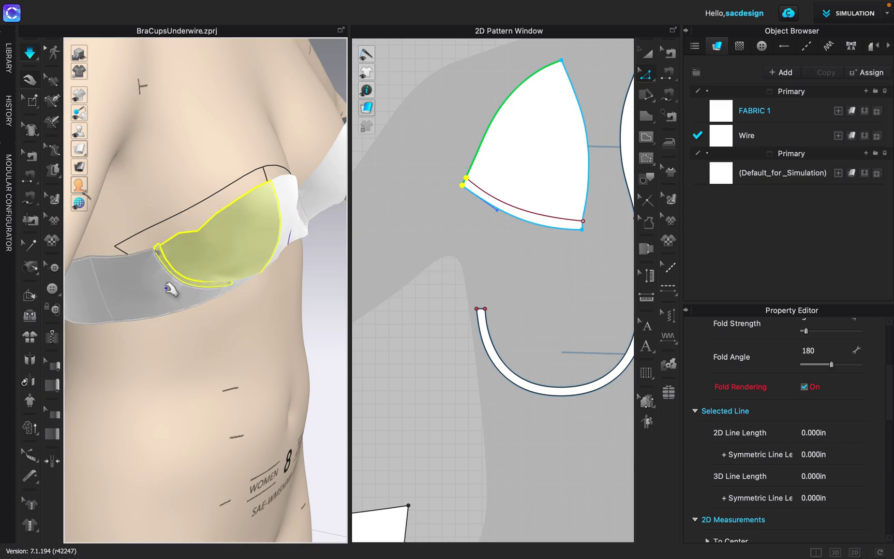
scroll(219, 335, down, 3)
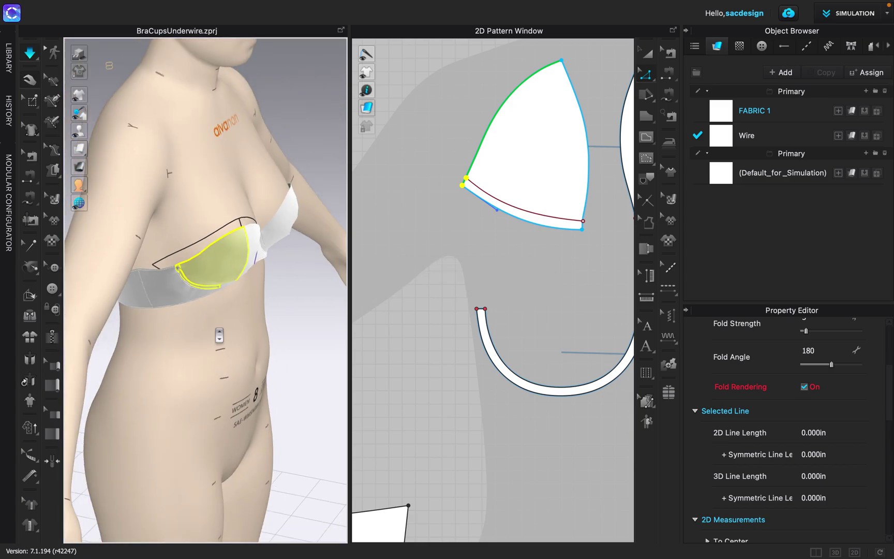
scroll(220, 335, down, 2)
right_drag(230, 353, 172, 335)
drag(226, 338, 269, 345)
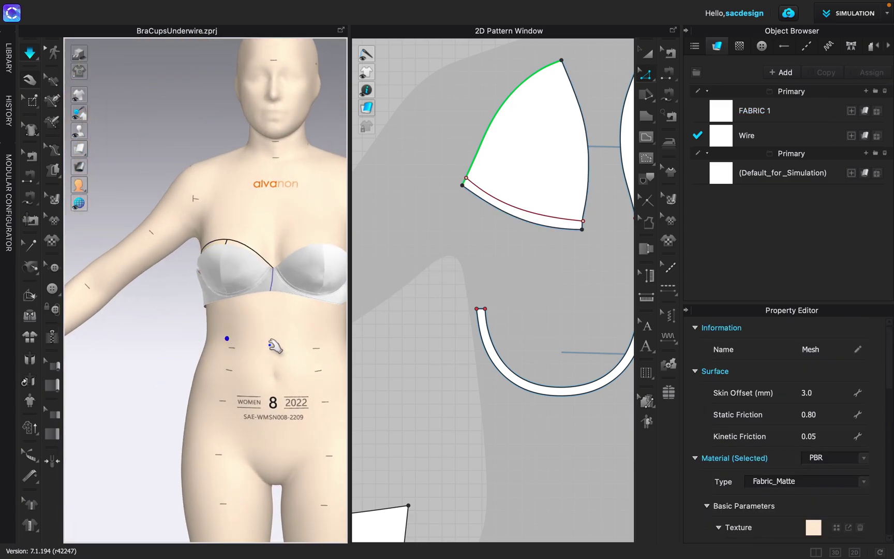